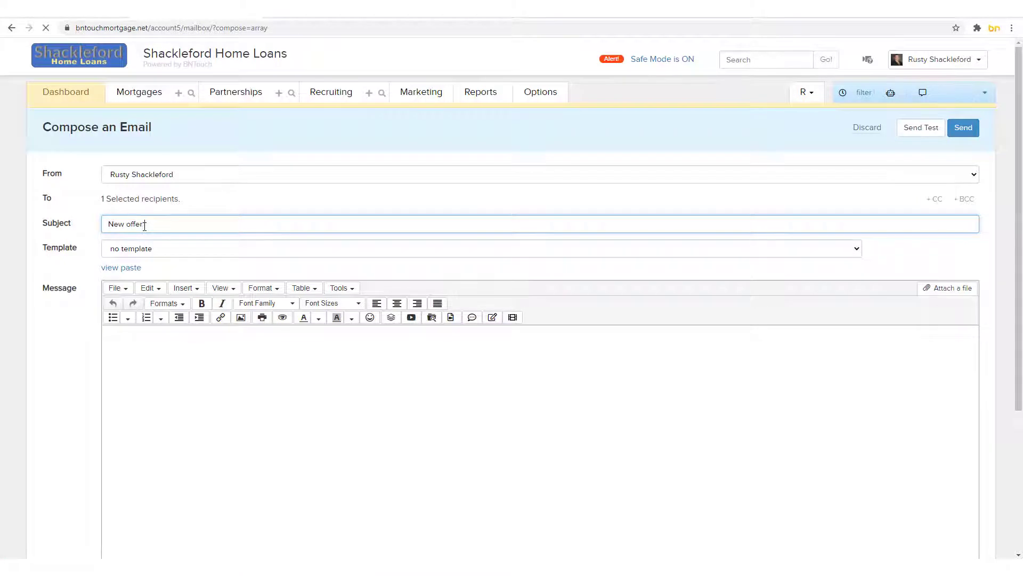
Write the message with a first-name greeting to the client and "I just wanted to tell you about the newest offer we got back from the seller.".
{"action": "left_click", "coordinate": [156, 383]}
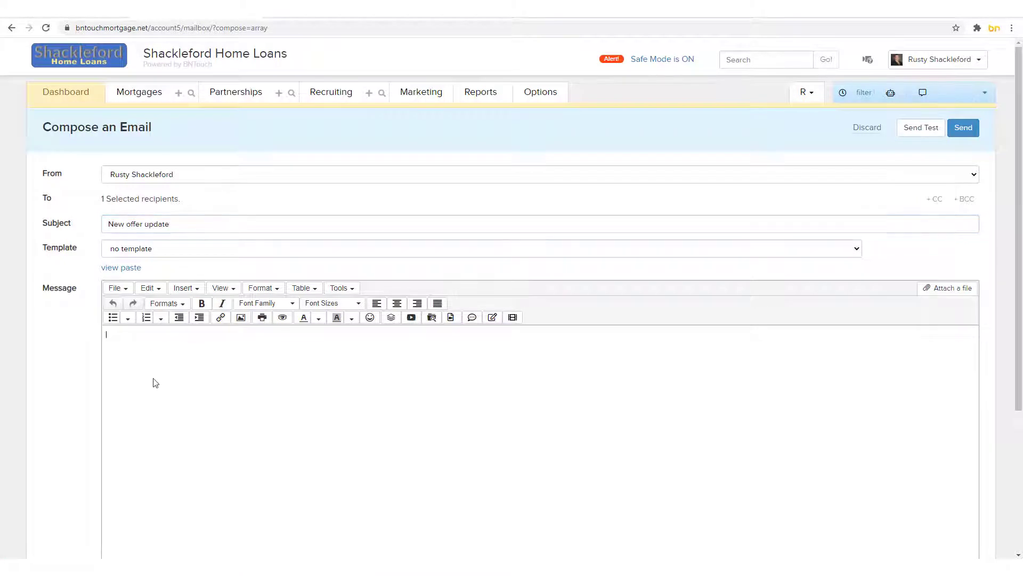
{"action": "type", "text": "Hello Camilia! I just wanted to tell you about the newest offer we got back from the seller."}
{"action": "scroll", "coordinate": [160, 384], "scroll_direction": "down", "scroll_amount": 3}
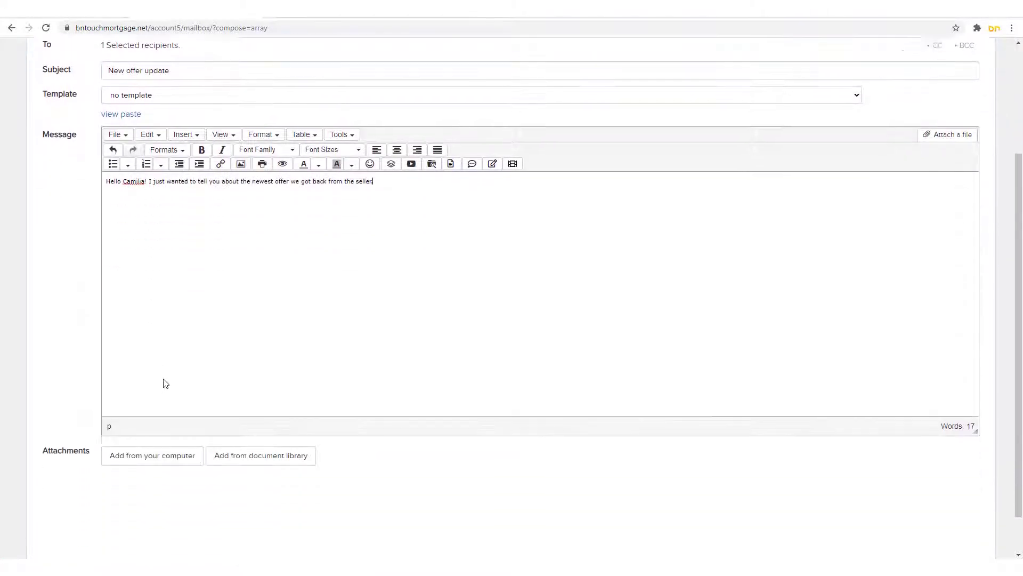
Insert the Logo image from the file manager and place it on its own line below the message text.
{"action": "left_click", "coordinate": [433, 157]}
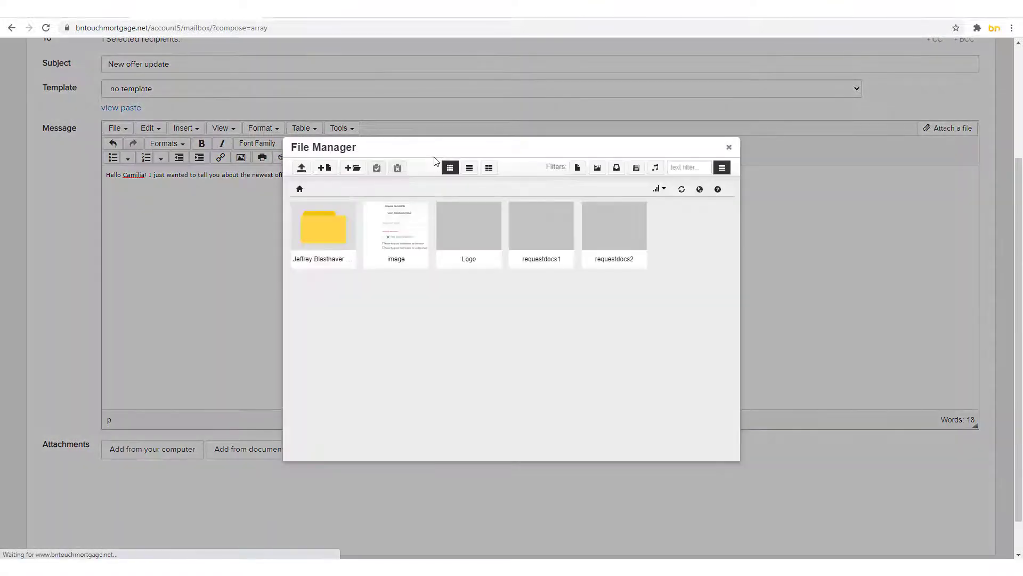
{"action": "left_click", "coordinate": [467, 224]}
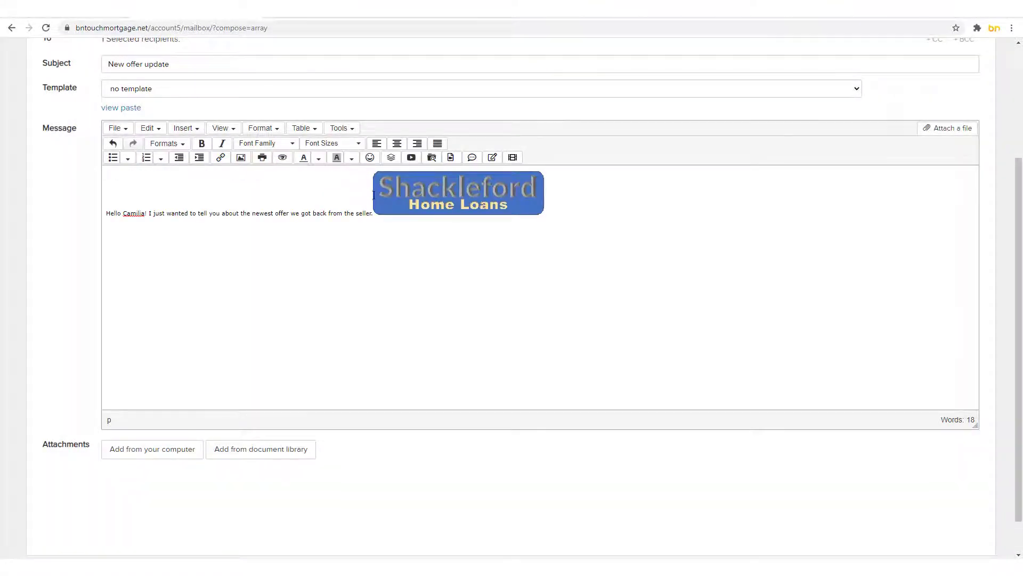
{"action": "key", "text": "Return"}
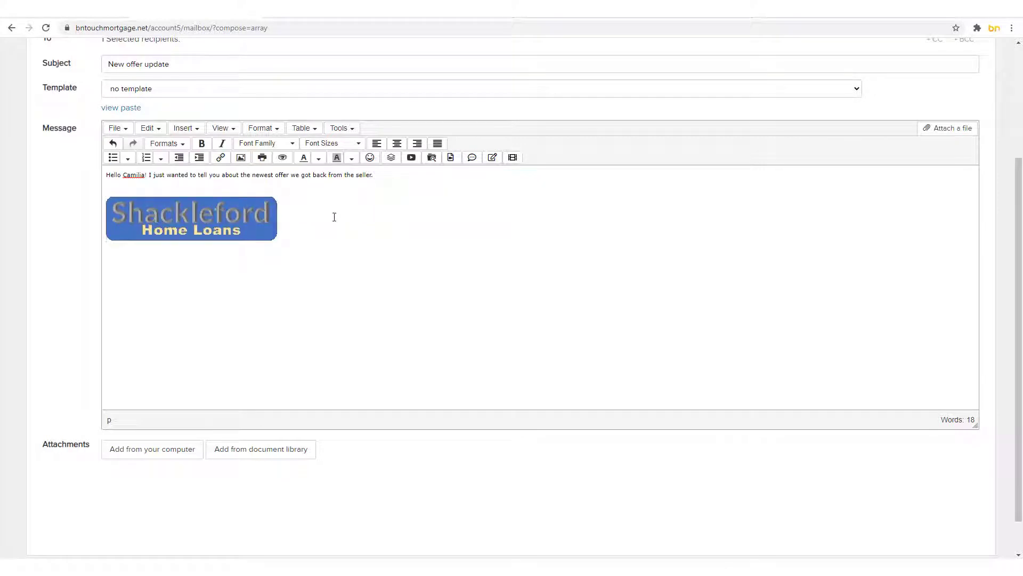
{"action": "left_click", "coordinate": [266, 220]}
{"action": "left_click", "coordinate": [228, 160]}
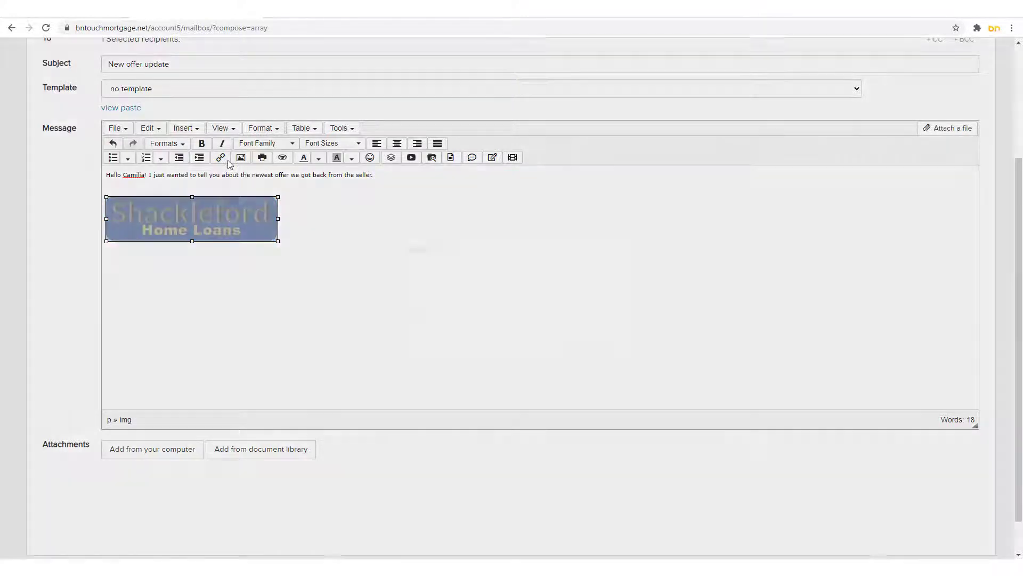
{"action": "type", "text": "www.shacklefordhomeloans.com"}
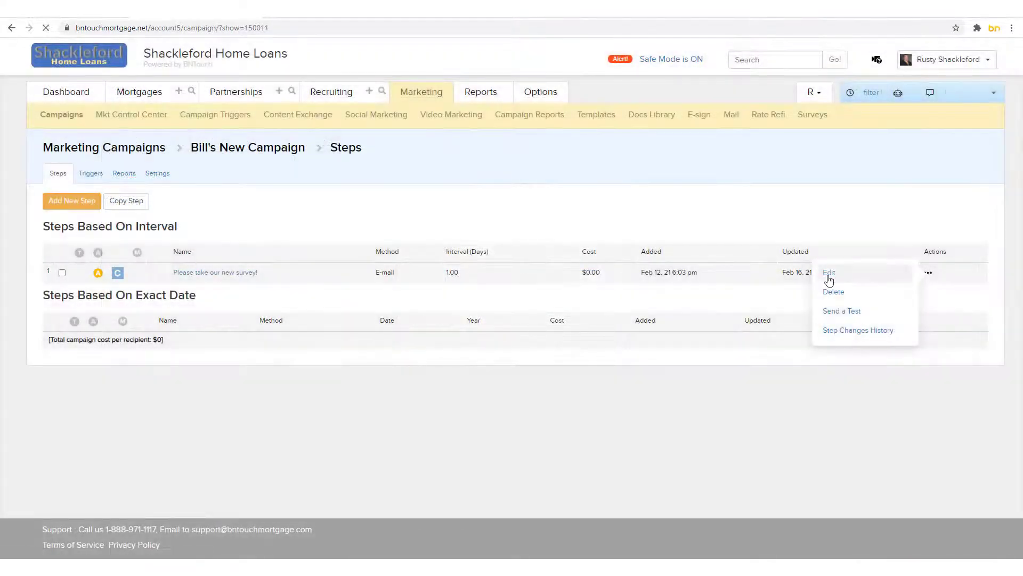
Open the "Please take our new survey!" campaign step for editing and put ##SURVEY_119## in its own paragraph below the introductory sentence.
{"action": "left_click", "coordinate": [830, 274]}
{"action": "scroll", "coordinate": [752, 268], "scroll_direction": "down", "scroll_amount": 1}
{"action": "scroll", "coordinate": [753, 269], "scroll_direction": "down", "scroll_amount": 5}
{"action": "left_click", "coordinate": [164, 153]}
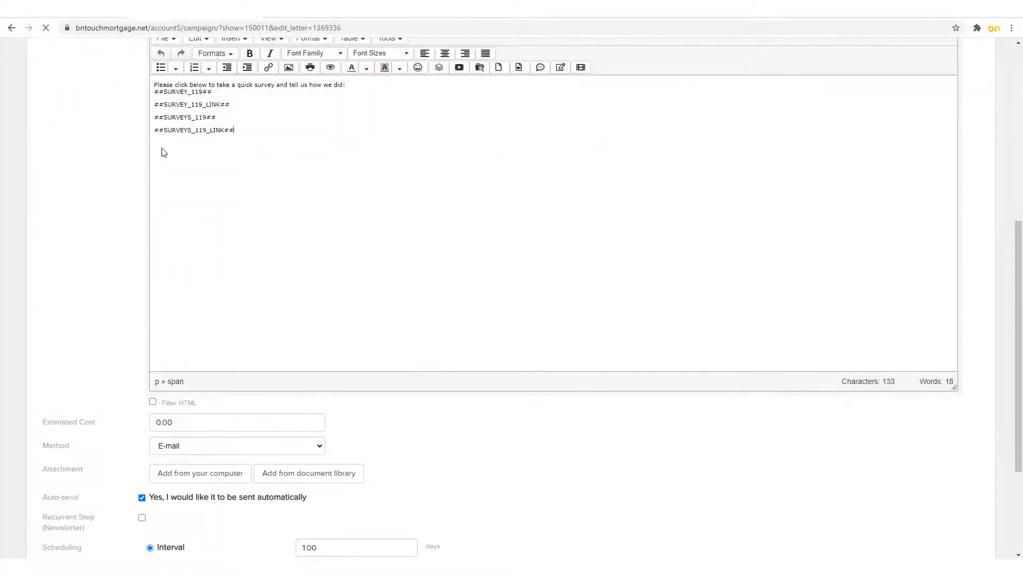
{"action": "left_click", "coordinate": [155, 93]}
{"action": "key", "text": "Return"}
Format the four survey placeholder lines as a bulleted list.
{"action": "left_click_drag", "start_coordinate": [155, 99], "coordinate": [237, 135]}
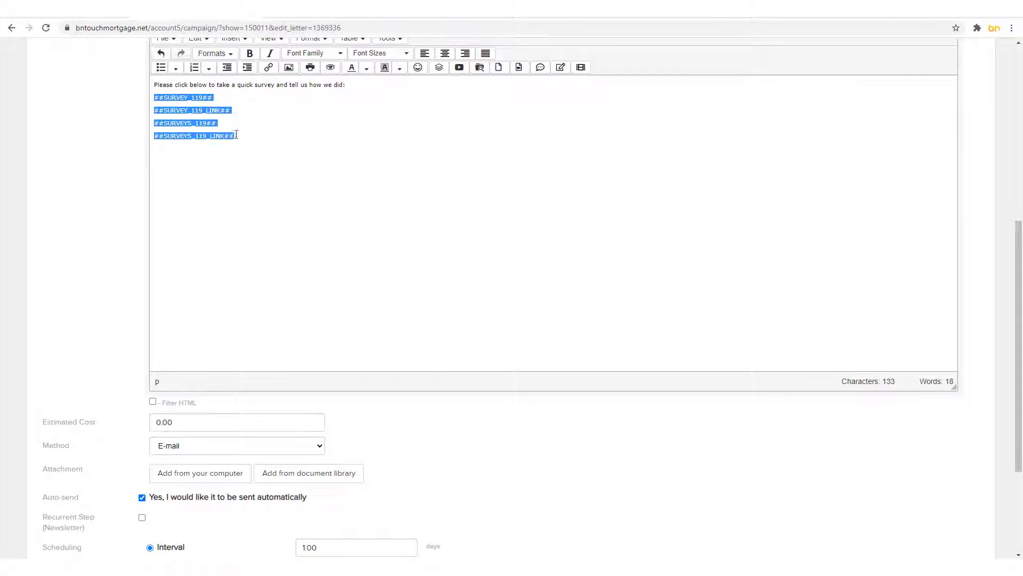
{"action": "left_click", "coordinate": [160, 68]}
{"action": "left_click", "coordinate": [283, 119]}
Apply the Heading 2 format to the four bulleted survey placeholders.
{"action": "scroll", "coordinate": [301, 240], "scroll_direction": "up", "scroll_amount": 2}
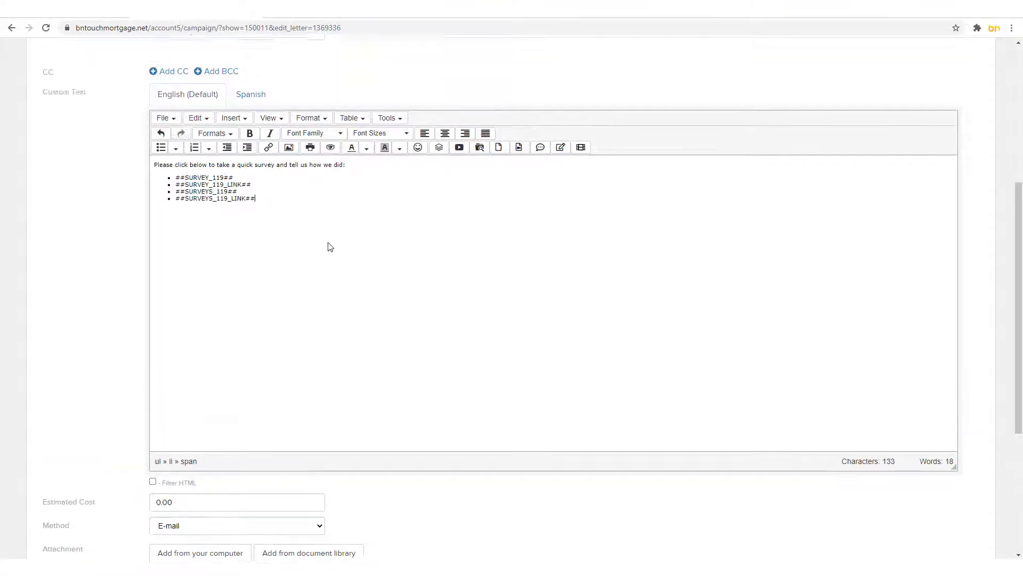
{"action": "left_click_drag", "start_coordinate": [293, 225], "coordinate": [174, 202]}
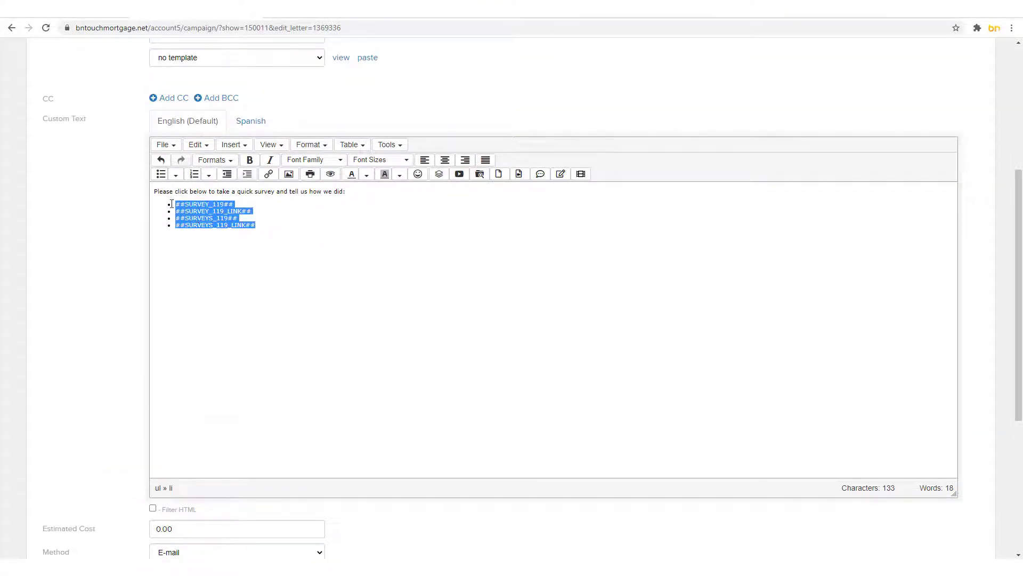
{"action": "left_click", "coordinate": [231, 160]}
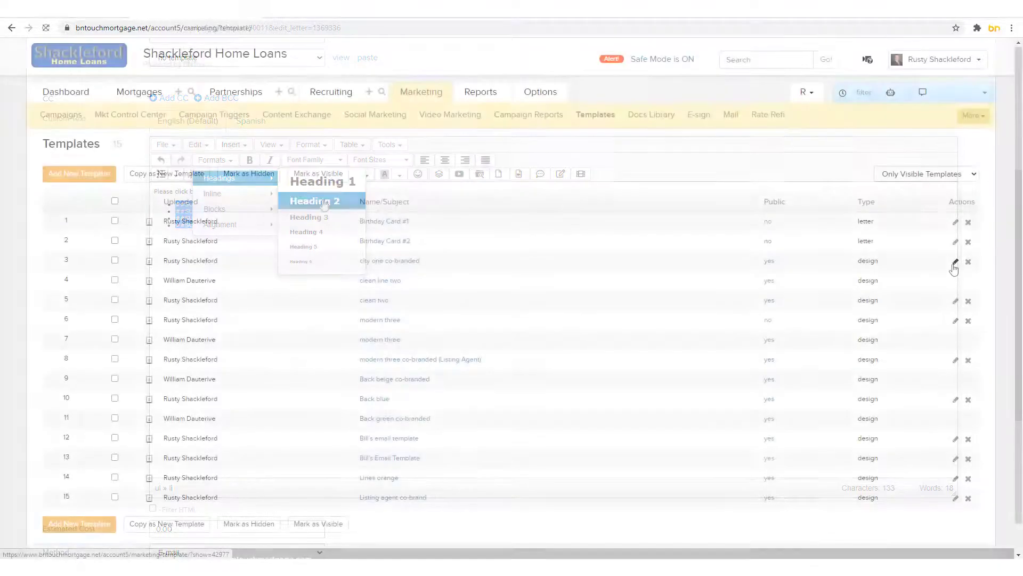
Open the "city one co-branded" template for editing, center its ##TEXT## placeholder, and update the template.
{"action": "left_click", "coordinate": [955, 265]}
{"action": "scroll", "coordinate": [959, 267], "scroll_direction": "down", "scroll_amount": 3}
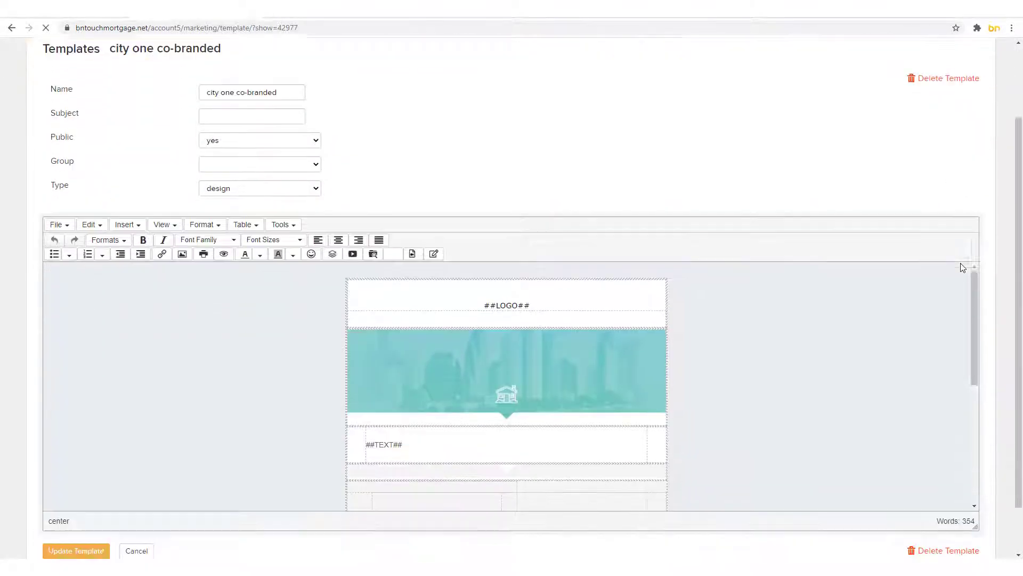
{"action": "left_click", "coordinate": [411, 395]}
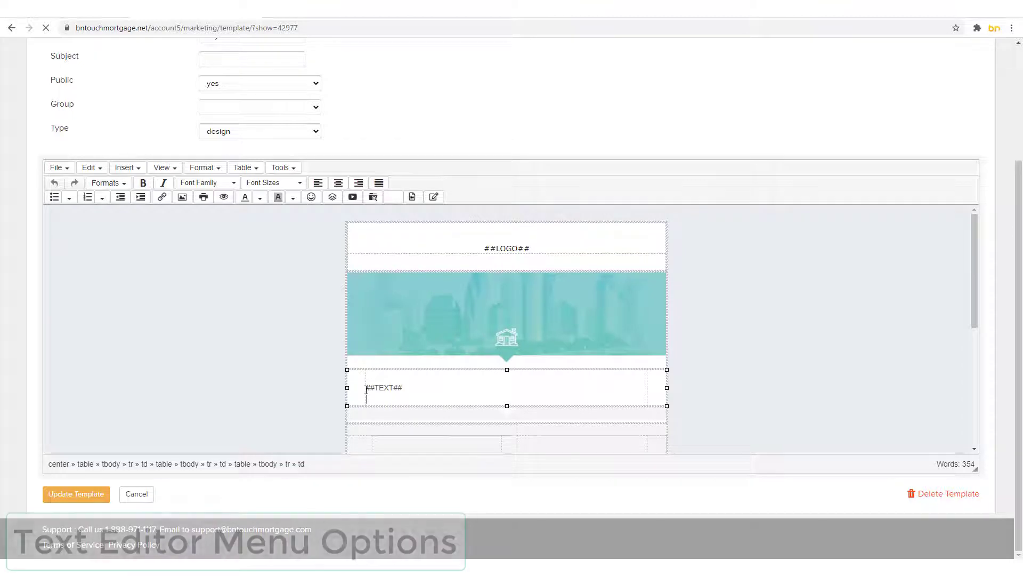
{"action": "left_click", "coordinate": [339, 183]}
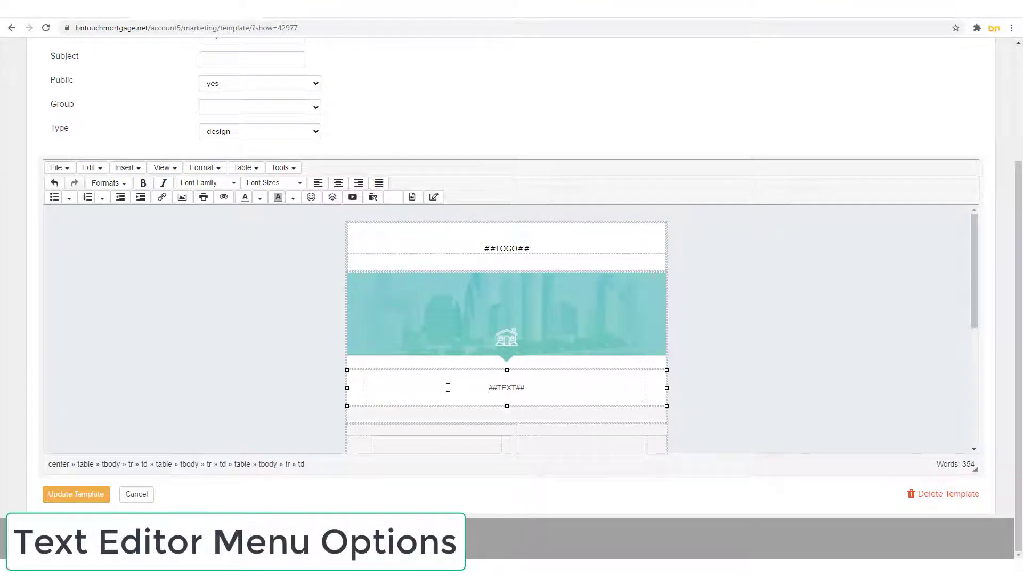
{"action": "left_click", "coordinate": [78, 494]}
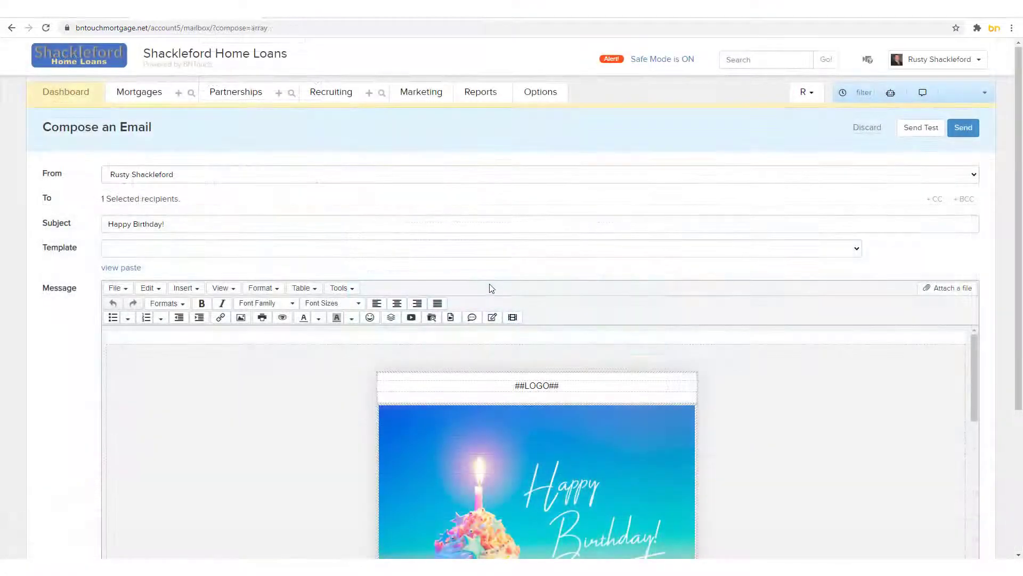
{"action": "scroll", "coordinate": [226, 259], "scroll_direction": "down", "scroll_amount": 3}
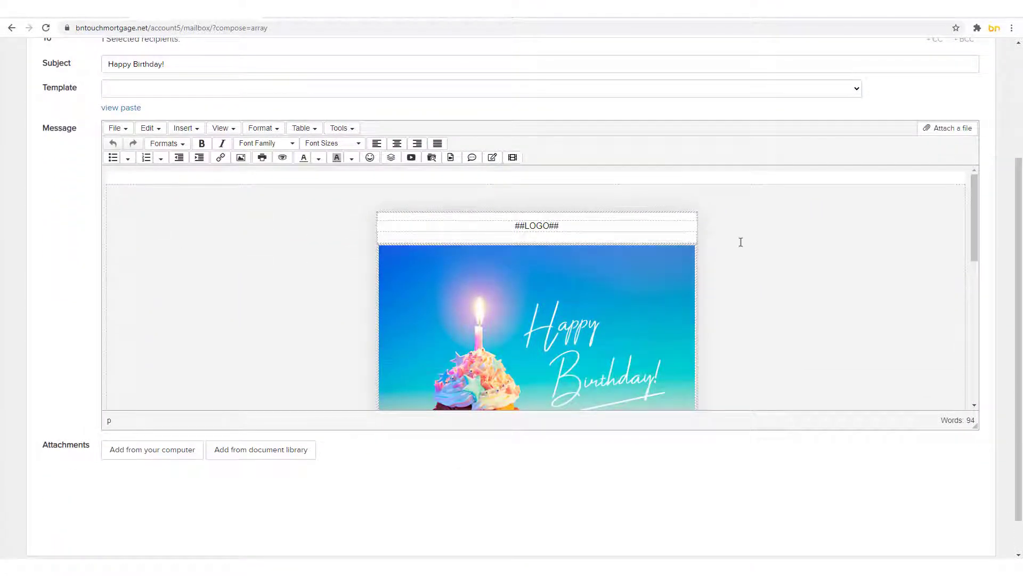
{"action": "scroll", "coordinate": [792, 296], "scroll_direction": "down", "scroll_amount": 5}
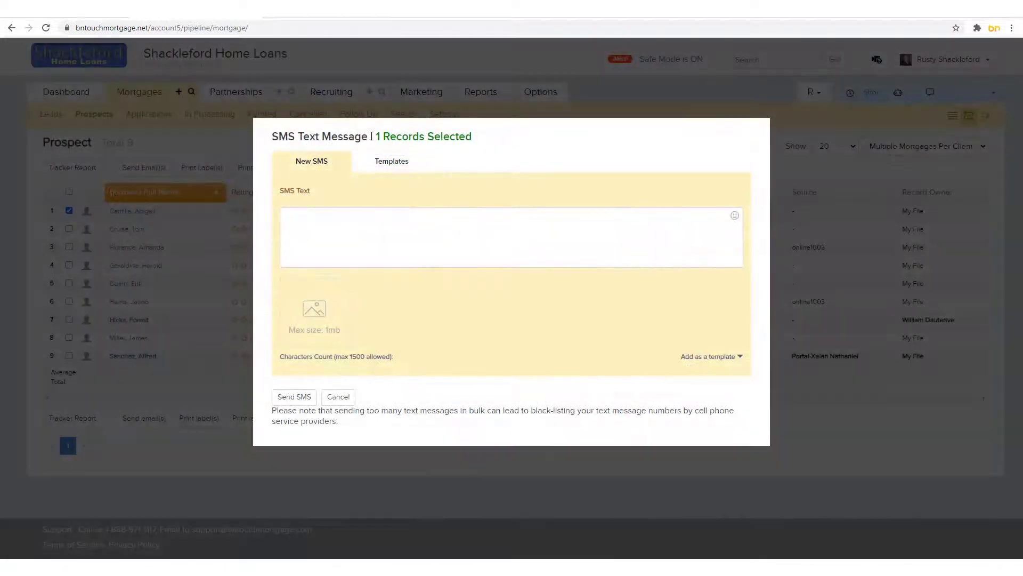
Start the SMS to the selected prospect with a first-name greeting and "I just wanted to touch base".
{"action": "left_click", "coordinate": [320, 241]}
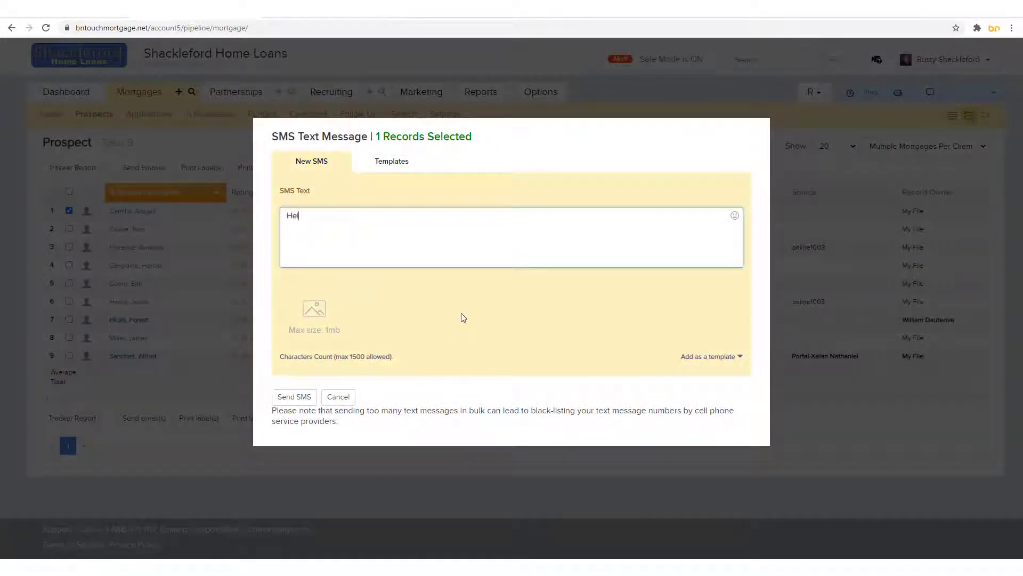
{"action": "type", "text": "Hello, Camilia! I just wanted to touch b"}
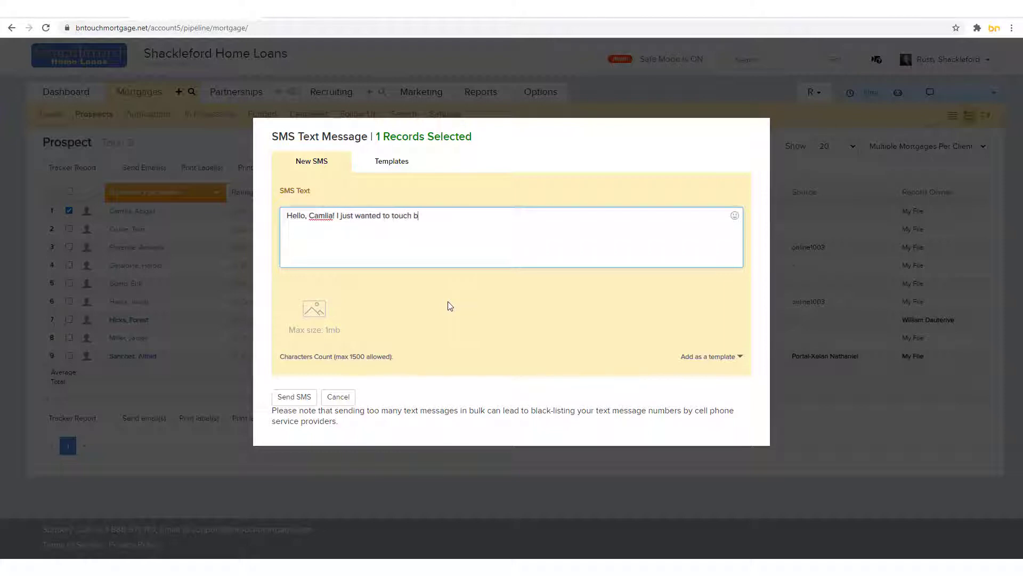
{"action": "type", "text": "ase w"}
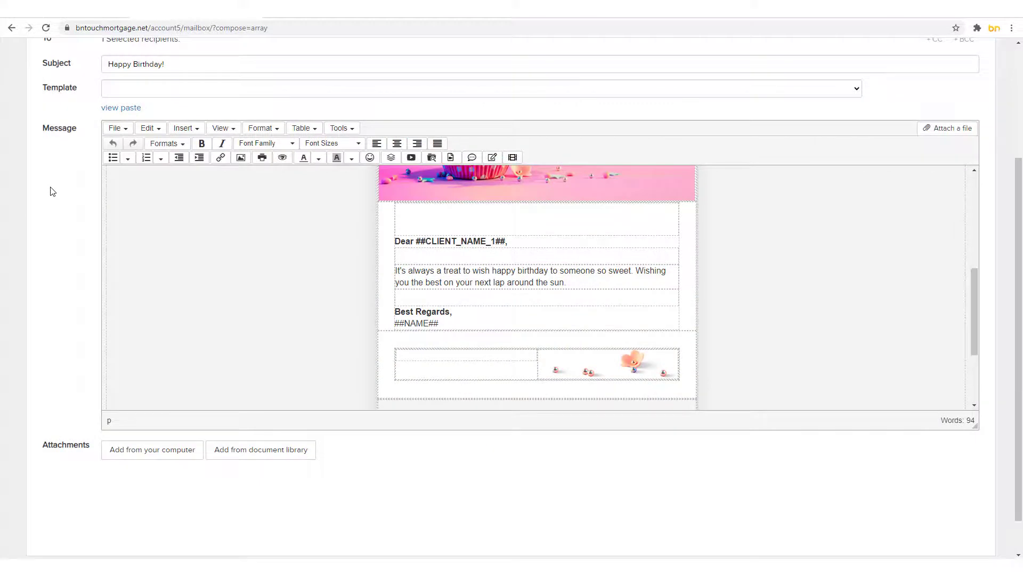
Examine the command groups of the birthday email's message editor and the options for inserting an image.
{"action": "left_click", "coordinate": [124, 131]}
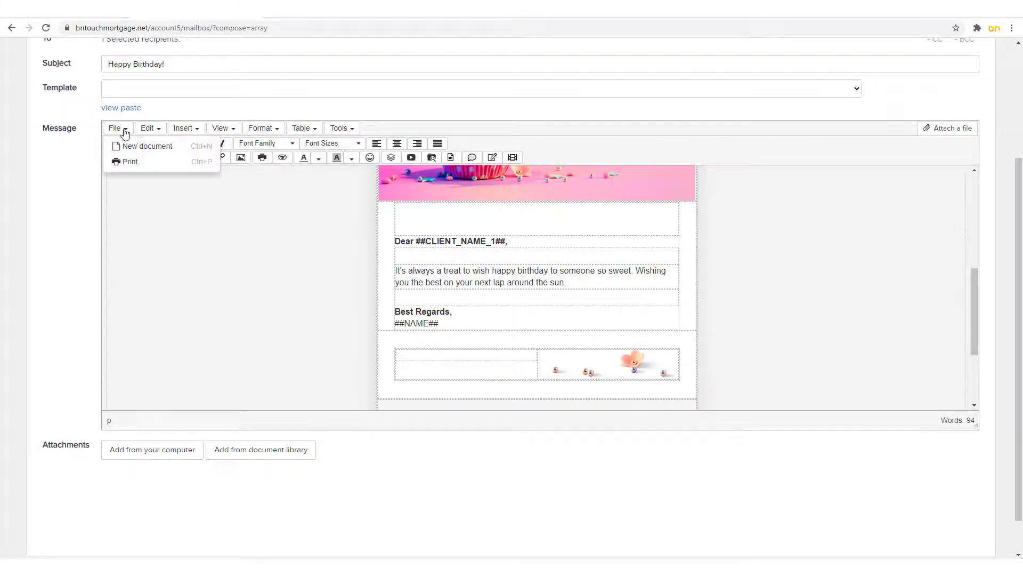
{"action": "mouse_move", "coordinate": [256, 132]}
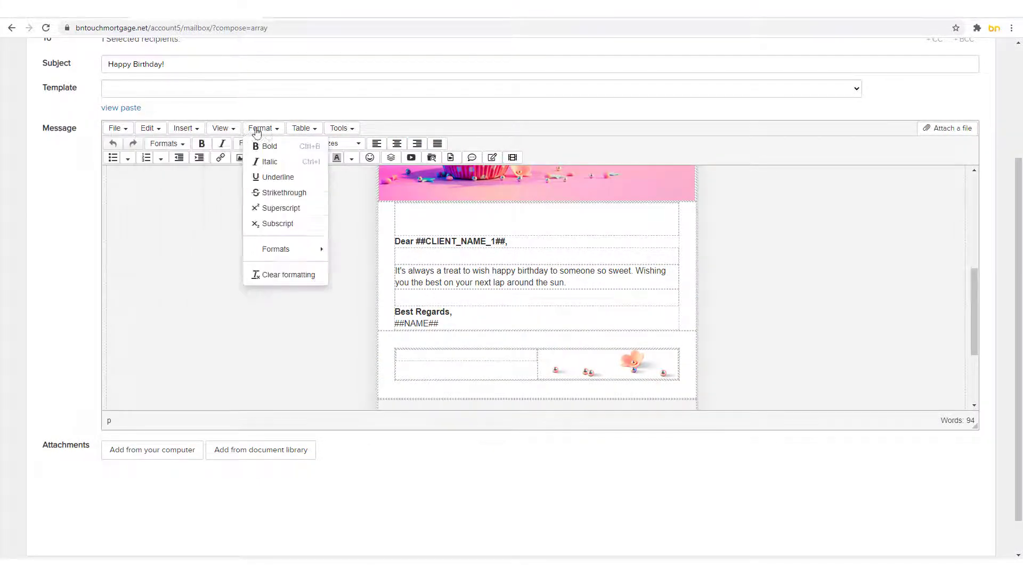
{"action": "mouse_move", "coordinate": [338, 130]}
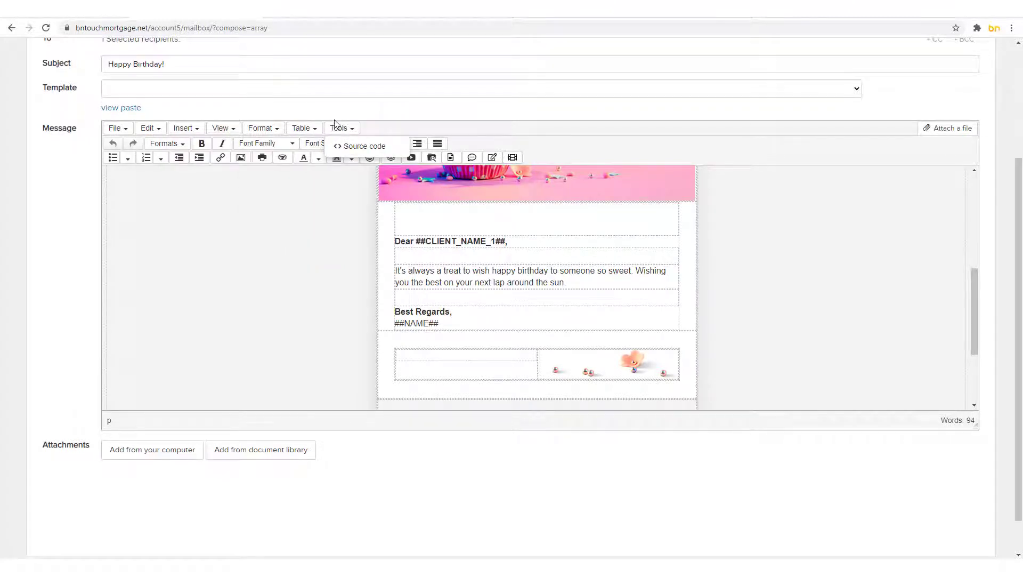
{"action": "left_click", "coordinate": [322, 109]}
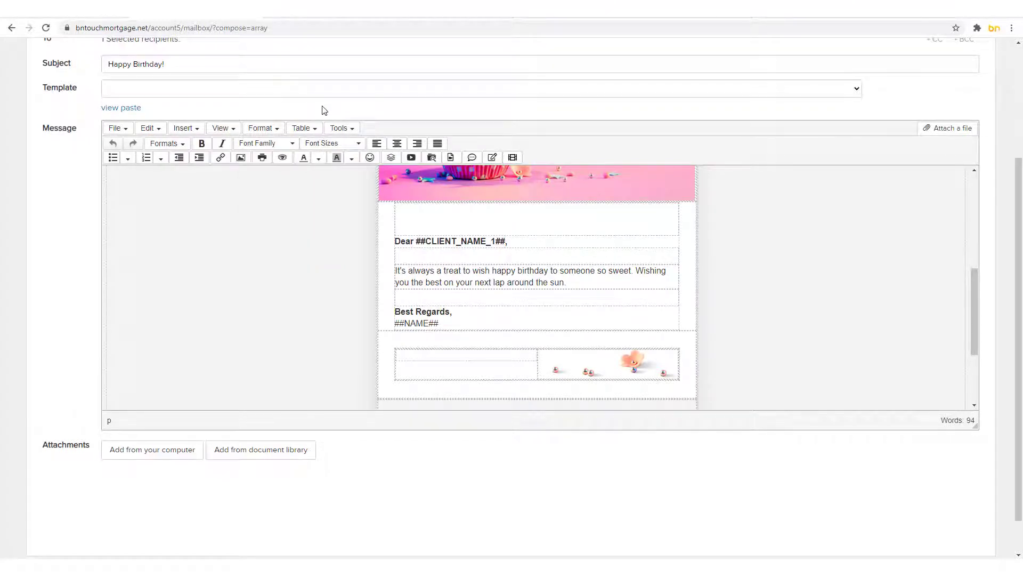
{"action": "left_click", "coordinate": [124, 133]}
{"action": "left_click", "coordinate": [121, 131]}
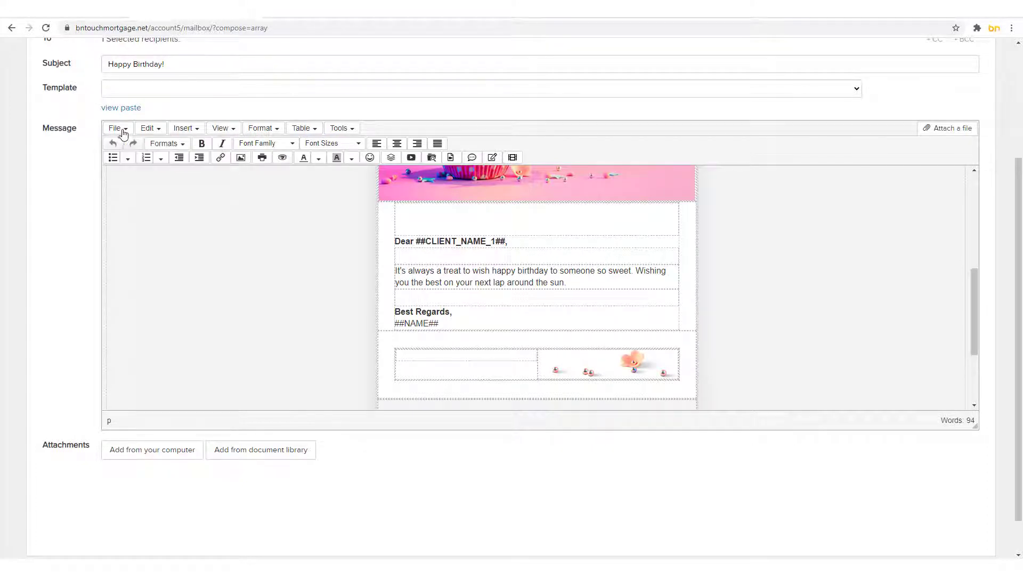
{"action": "left_click", "coordinate": [153, 137]}
{"action": "mouse_move", "coordinate": [188, 131]}
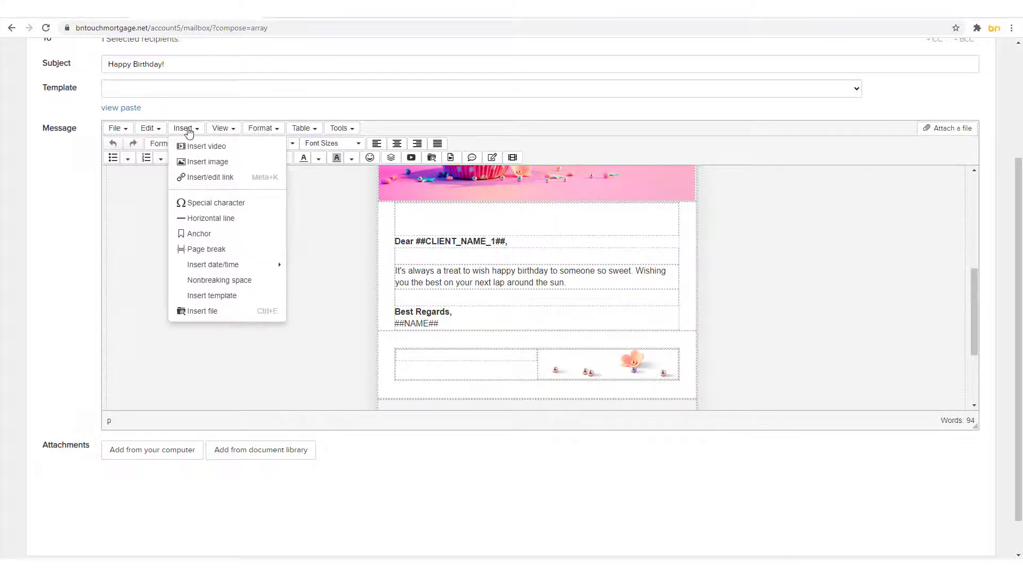
{"action": "left_click", "coordinate": [195, 162]}
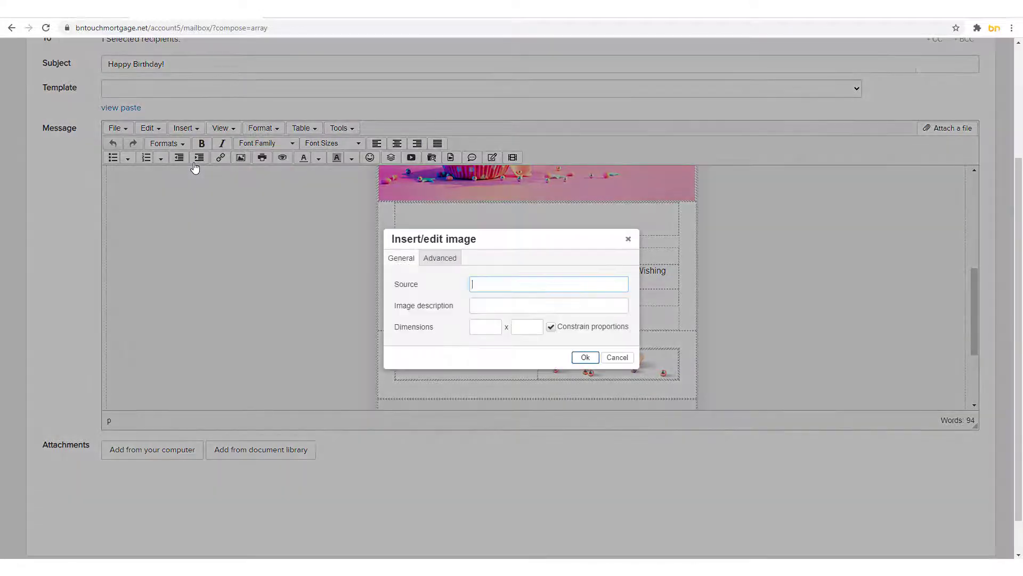
{"action": "left_click", "coordinate": [617, 358]}
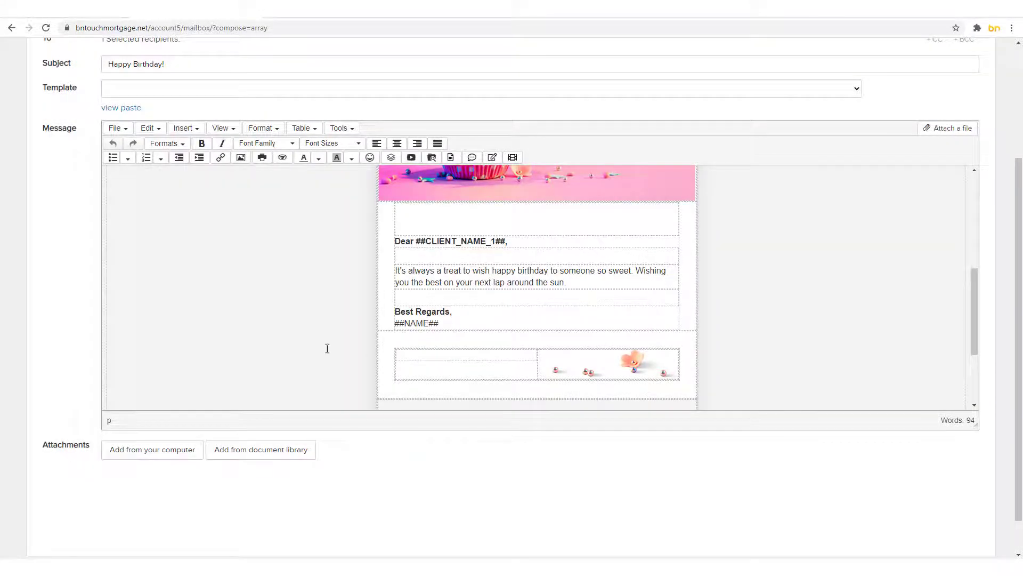
Try clearing the birthday email's message with a new document, and undo the clearing.
{"action": "left_click", "coordinate": [121, 129]}
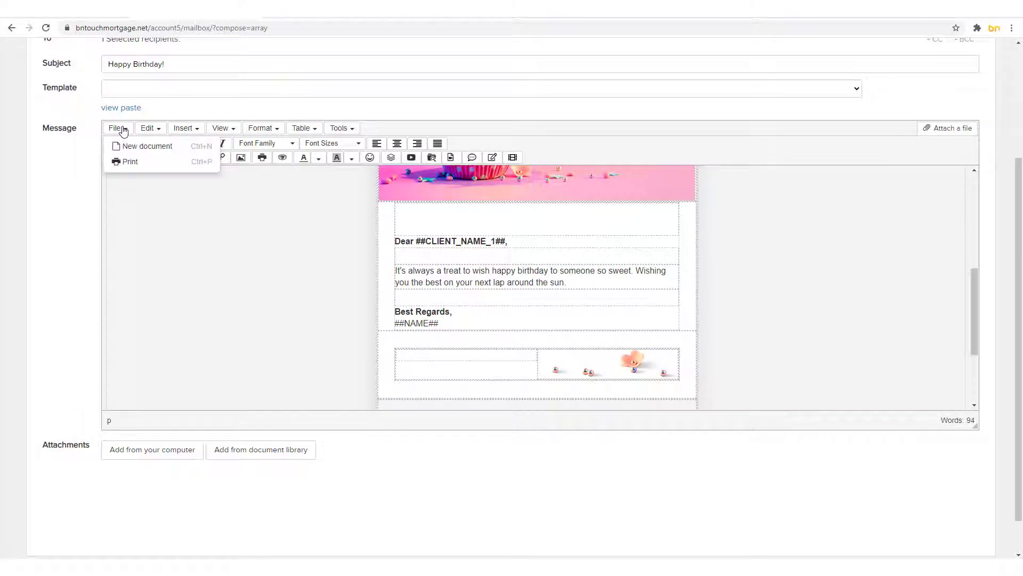
{"action": "left_click", "coordinate": [161, 153]}
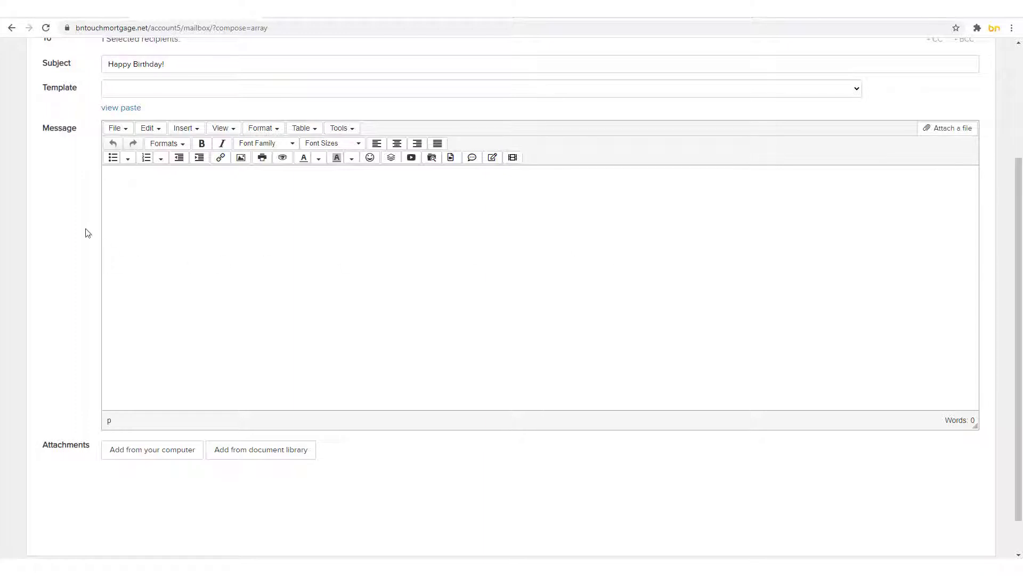
{"action": "key", "text": "ctrl+z"}
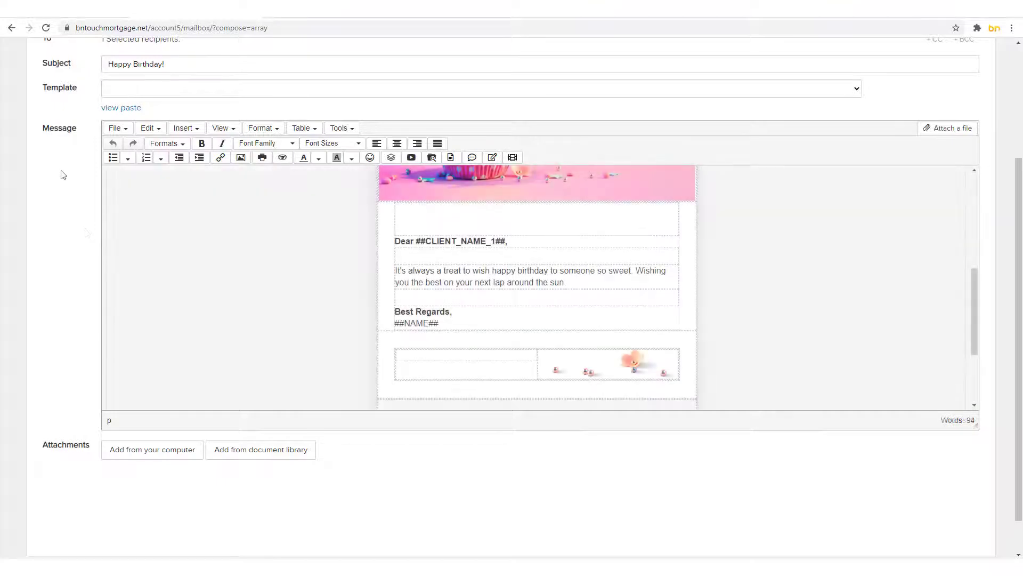
Preview the printout of the birthday email without printing it.
{"action": "left_click", "coordinate": [118, 130]}
{"action": "left_click", "coordinate": [141, 171]}
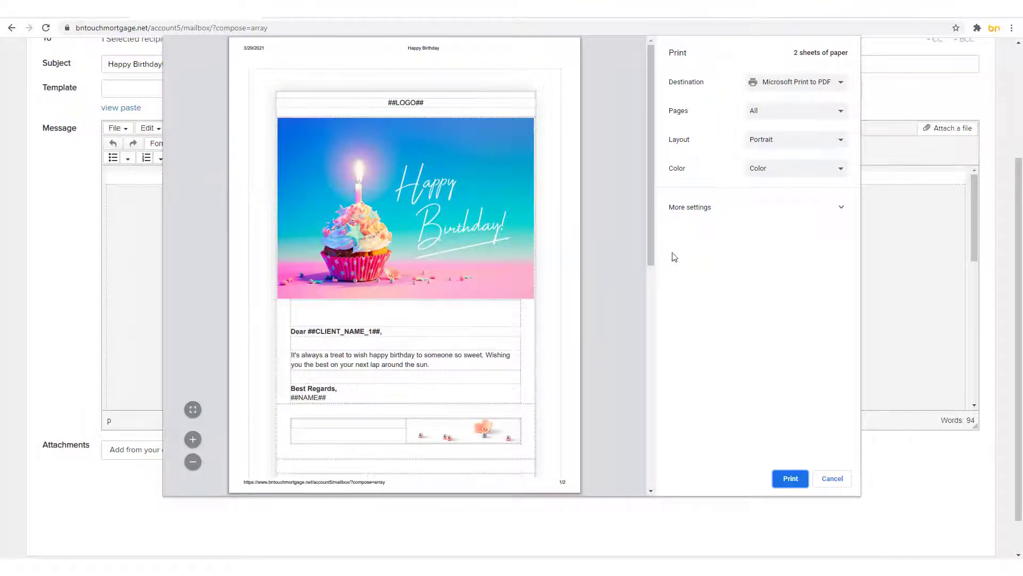
{"action": "left_click", "coordinate": [832, 478]}
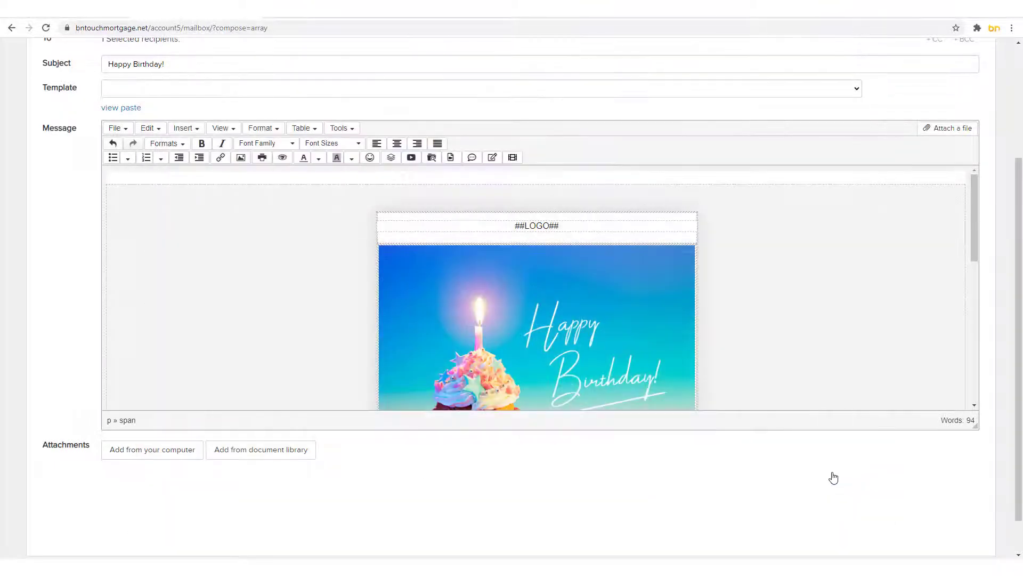
Undo the last change to the birthday email's message, and redo it.
{"action": "left_click", "coordinate": [149, 128]}
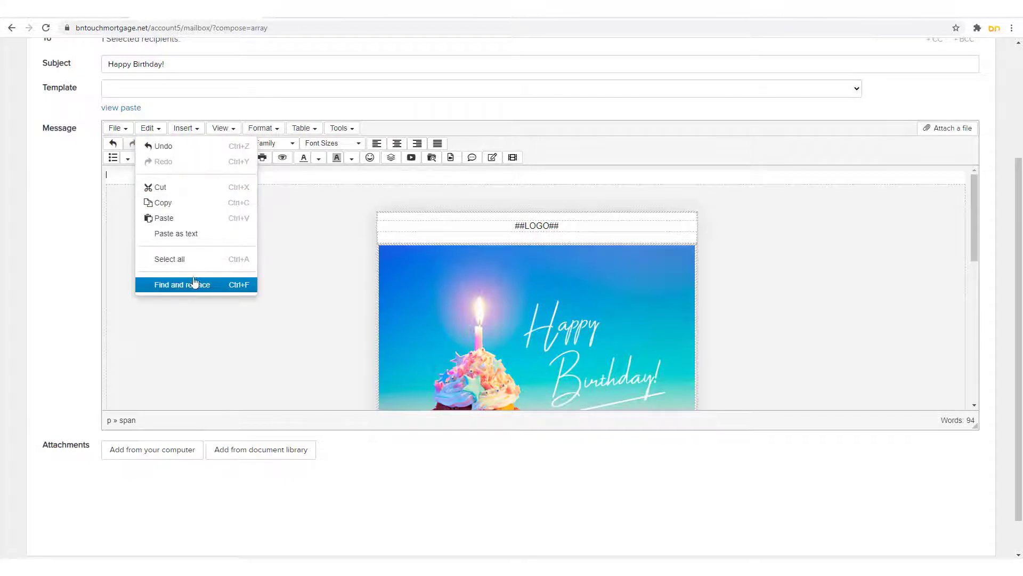
{"action": "left_click", "coordinate": [160, 149]}
{"action": "left_click", "coordinate": [150, 130]}
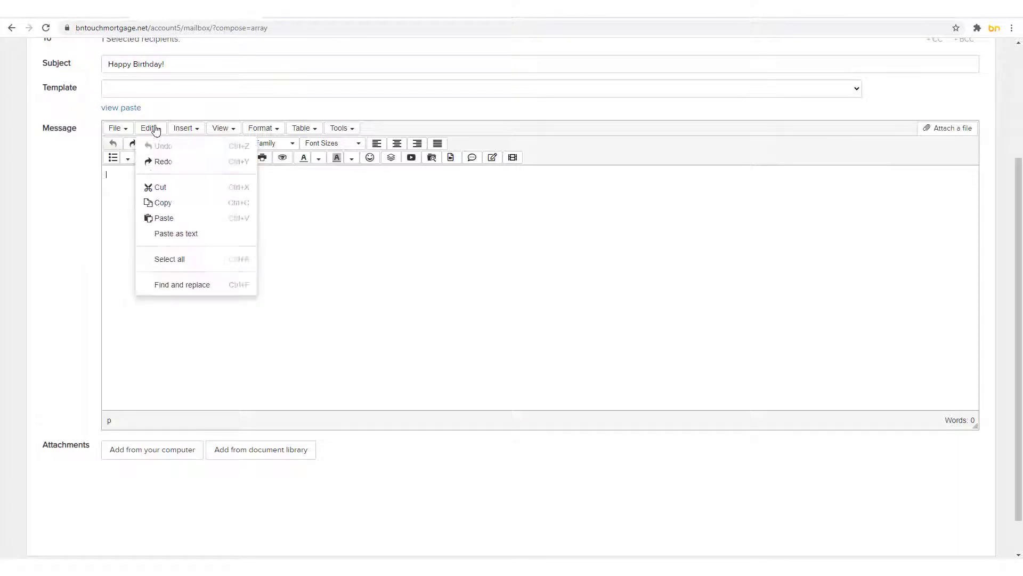
{"action": "left_click", "coordinate": [165, 162]}
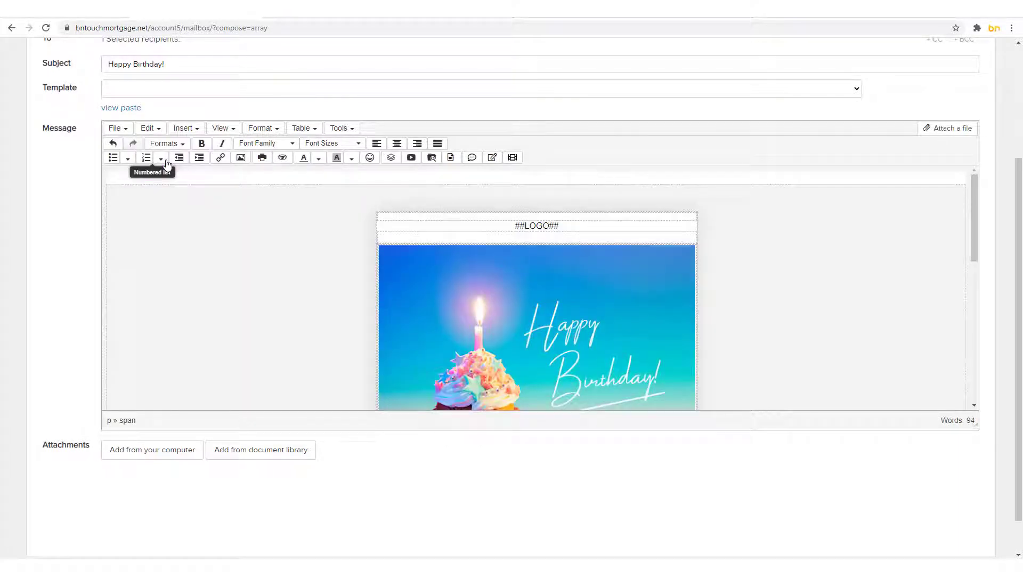
Copy the ##LOGO## placeholder above the birthday picture and paste the copy right after it.
{"action": "left_click", "coordinate": [150, 128]}
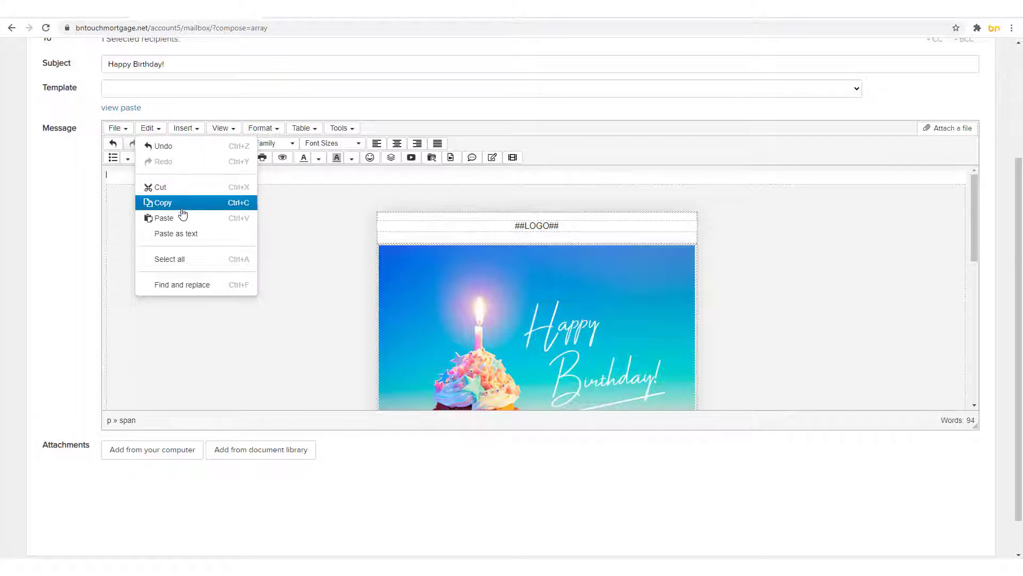
{"action": "left_click", "coordinate": [355, 228]}
{"action": "left_click_drag", "start_coordinate": [559, 226], "coordinate": [500, 221]}
{"action": "key", "text": "ctrl+c"}
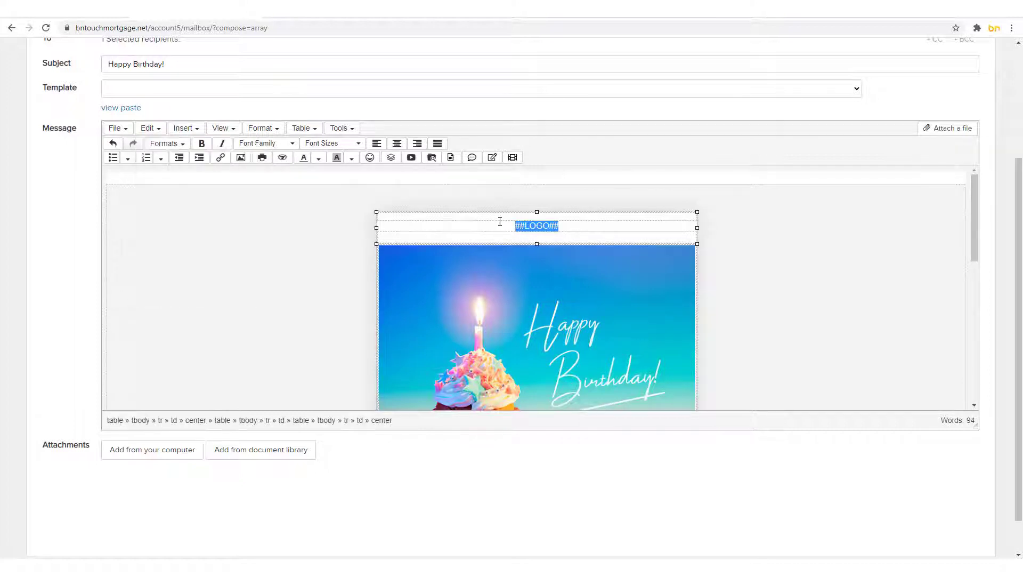
{"action": "left_click", "coordinate": [556, 226]}
{"action": "left_click", "coordinate": [125, 129]}
{"action": "mouse_move", "coordinate": [147, 132]}
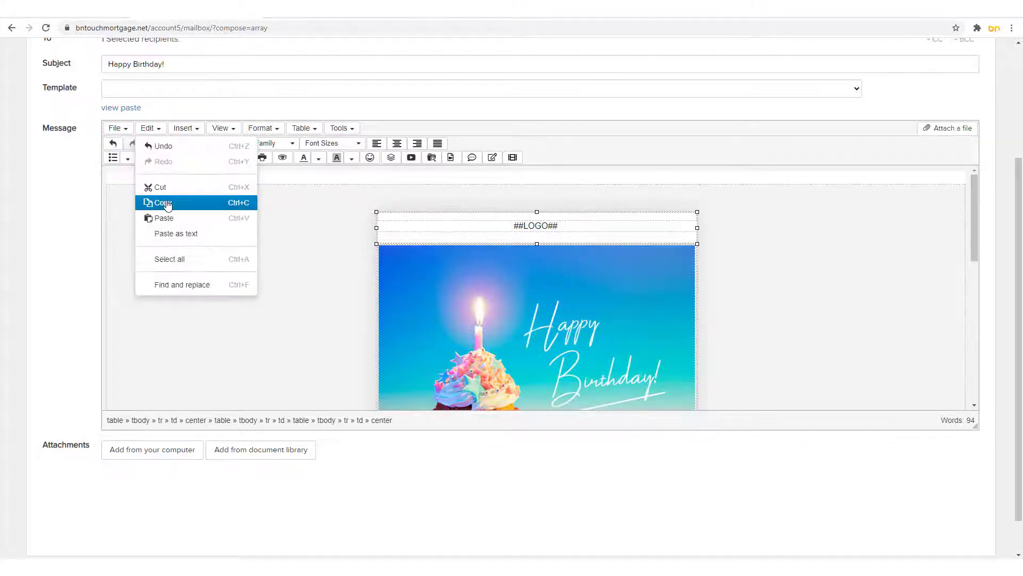
{"action": "left_click", "coordinate": [164, 218]}
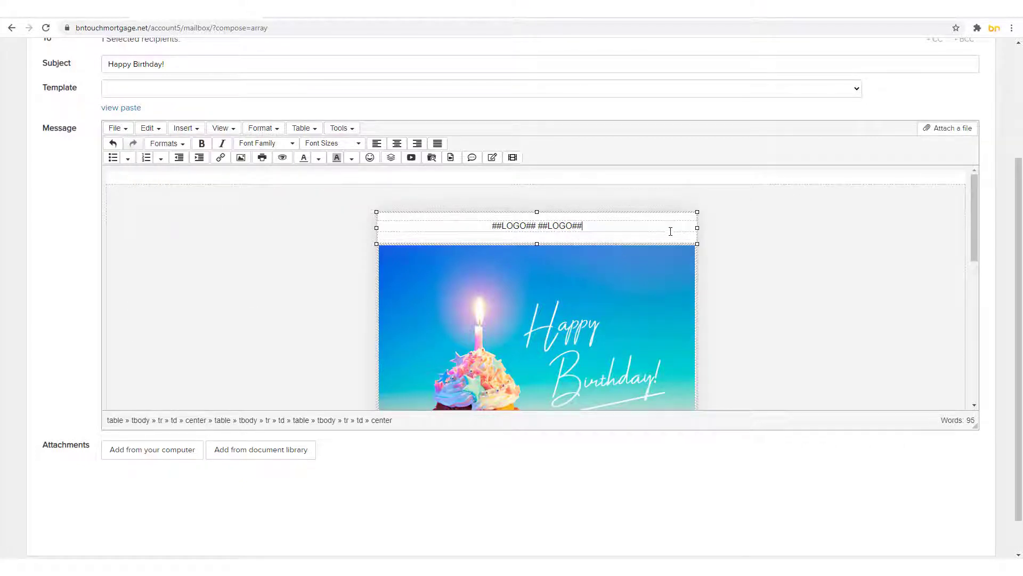
Select the entire content of the birthday email's message and check the selection down to the signature.
{"action": "left_click", "coordinate": [147, 132]}
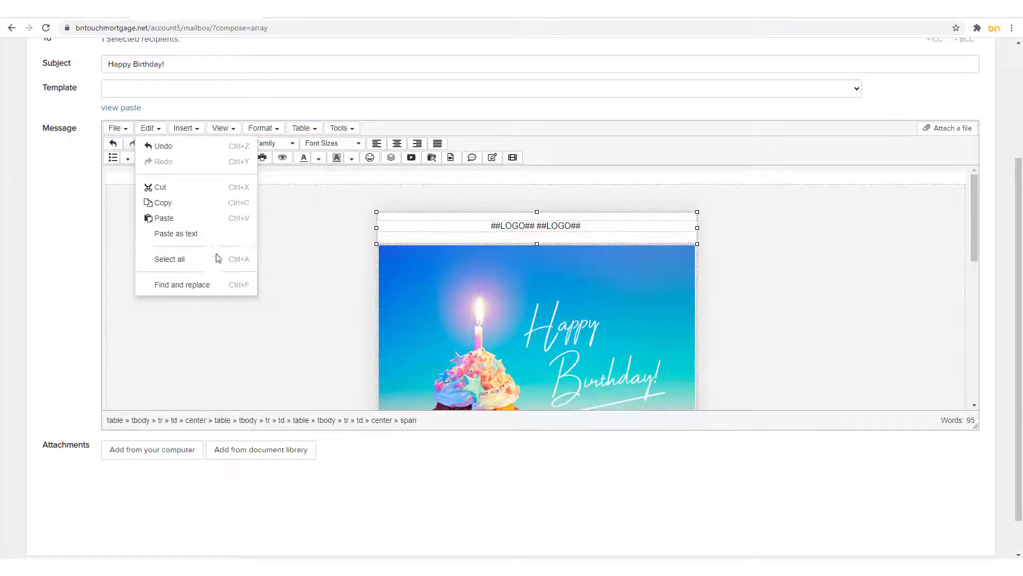
{"action": "left_click", "coordinate": [168, 259]}
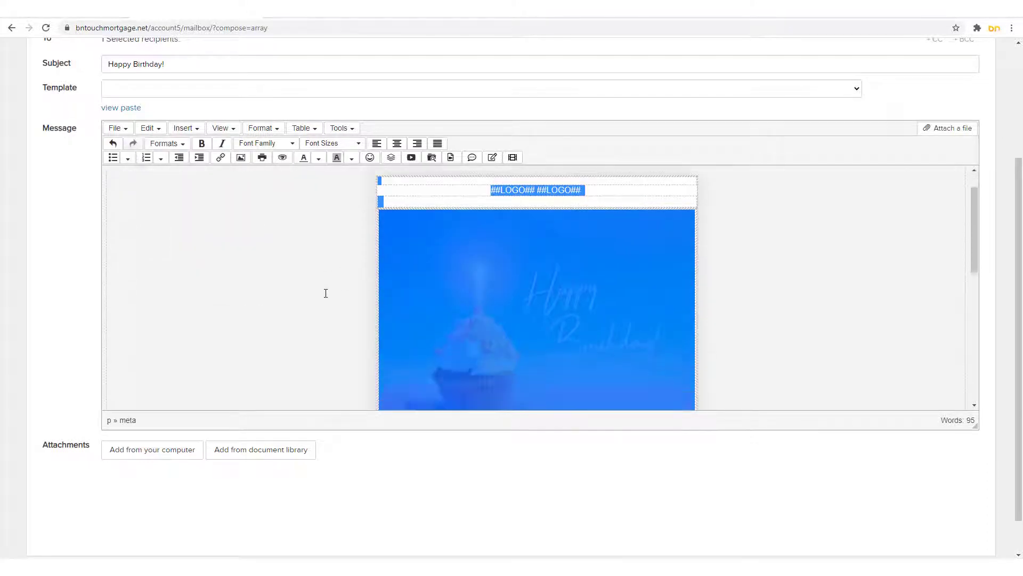
{"action": "scroll", "coordinate": [323, 292], "scroll_direction": "down", "scroll_amount": 6}
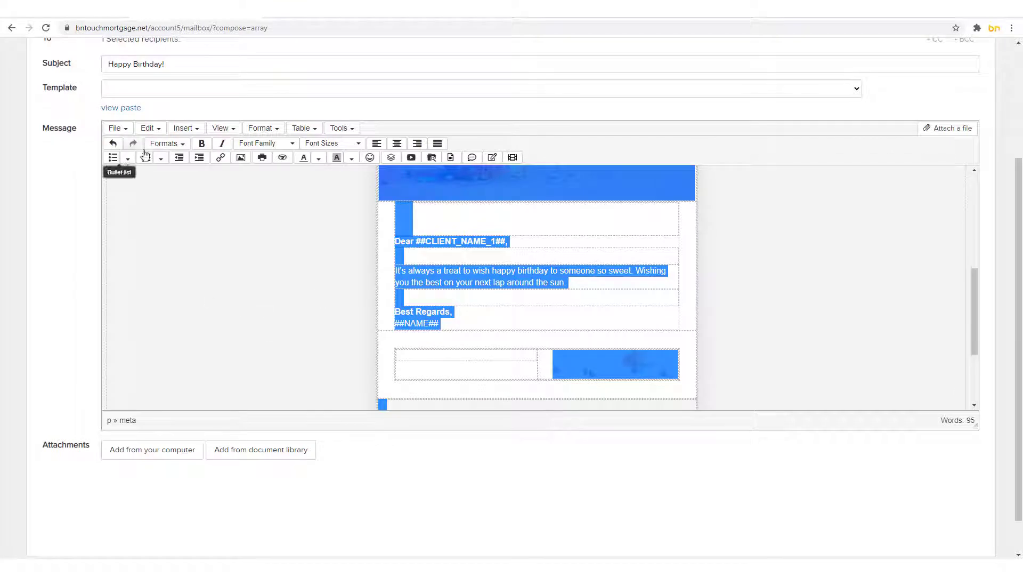
Try out find and replace with a search term starting "birthd", and dismiss it without replacing anything.
{"action": "left_click", "coordinate": [148, 129]}
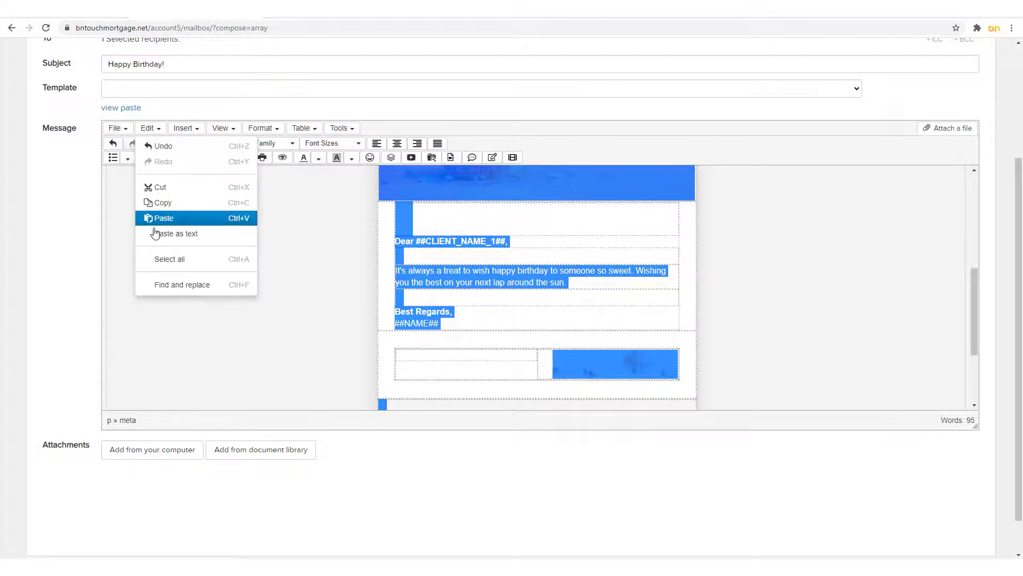
{"action": "left_click", "coordinate": [172, 288]}
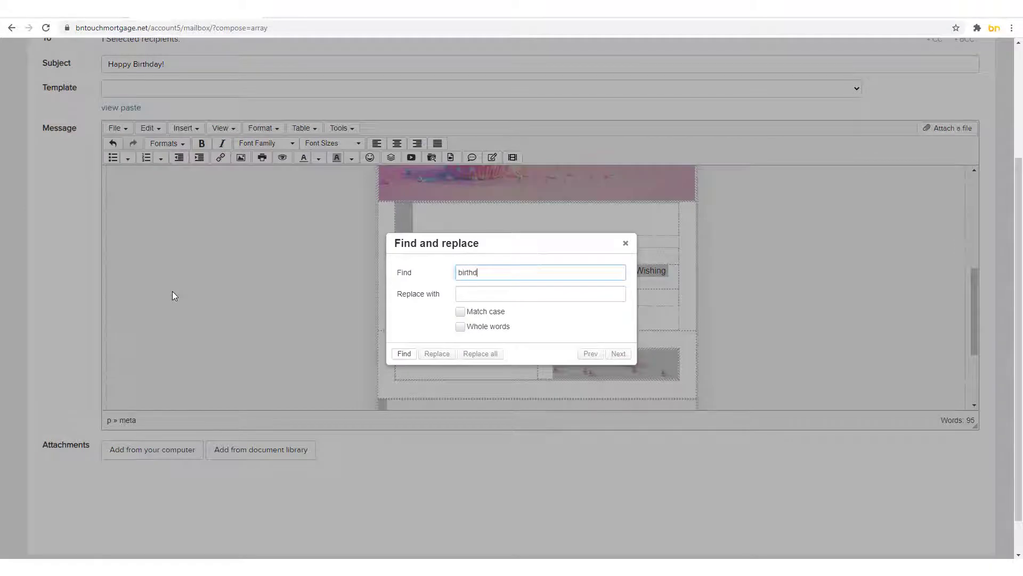
{"action": "left_click", "coordinate": [484, 295]}
{"action": "left_click", "coordinate": [627, 243]}
{"action": "left_click", "coordinate": [631, 304]}
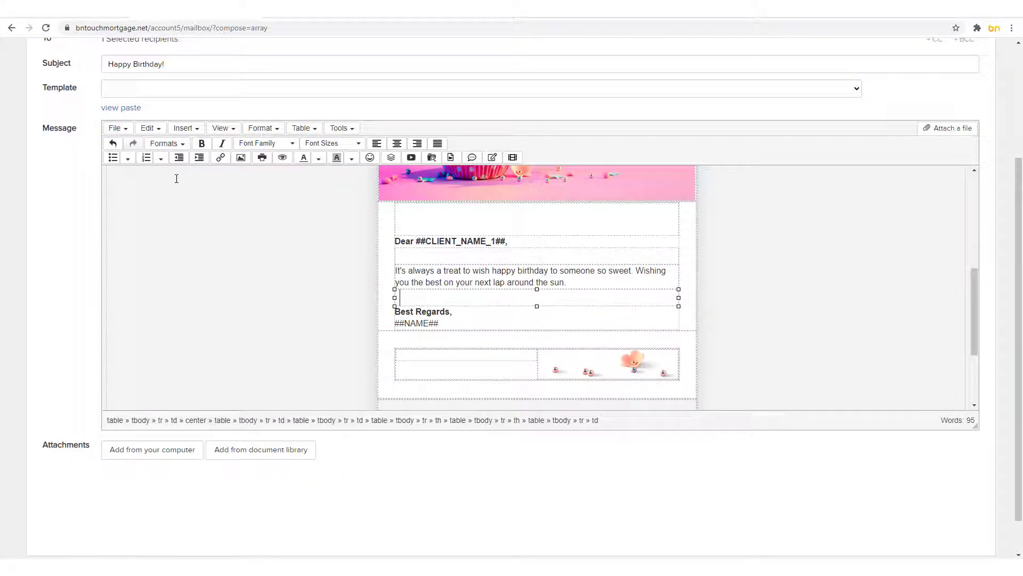
Insert the image from the copied bntouch.com address into the message, with the description "Home Picture".
{"action": "left_click", "coordinate": [197, 129]}
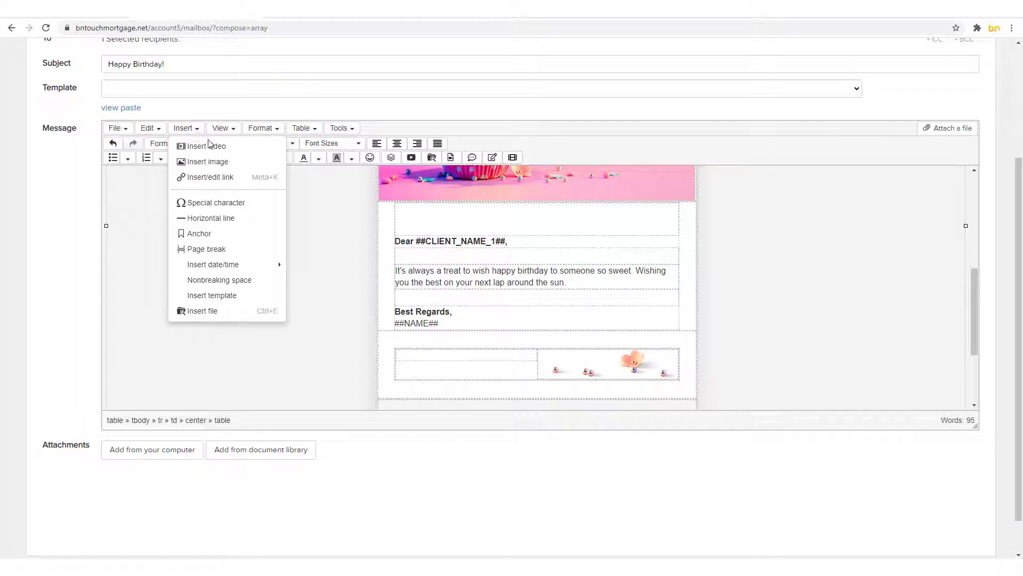
{"action": "left_click", "coordinate": [216, 162]}
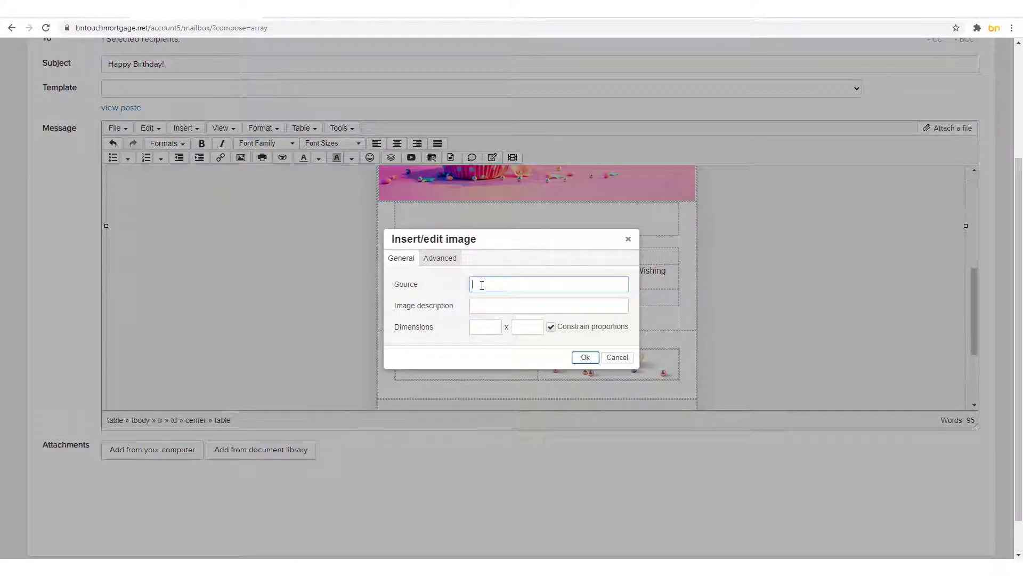
{"action": "key", "text": "ctrl+v"}
{"action": "left_click", "coordinate": [510, 306]}
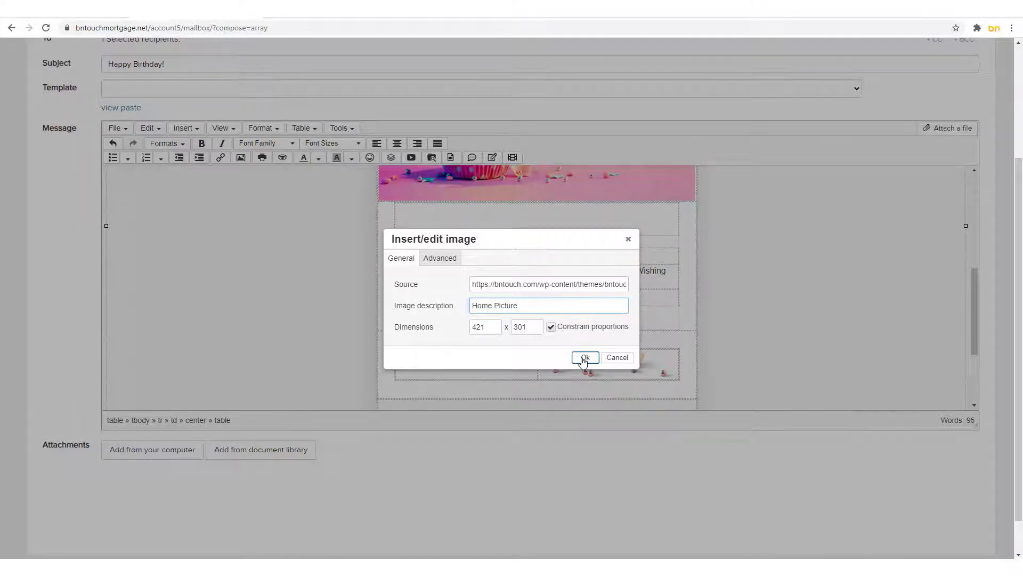
{"action": "left_click", "coordinate": [585, 358]}
{"action": "scroll", "coordinate": [582, 357], "scroll_direction": "up", "scroll_amount": 5}
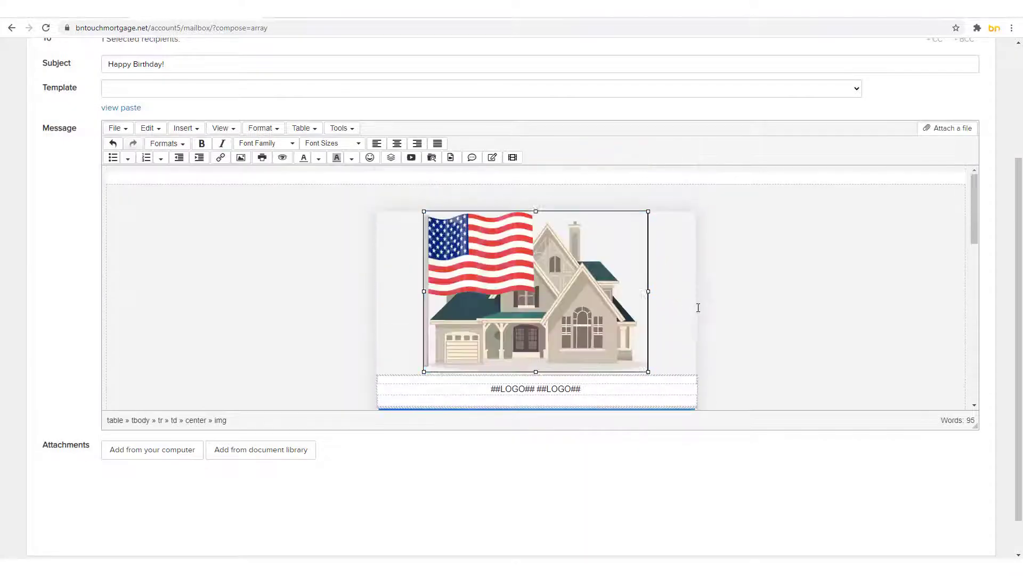
{"action": "left_click", "coordinate": [452, 275]}
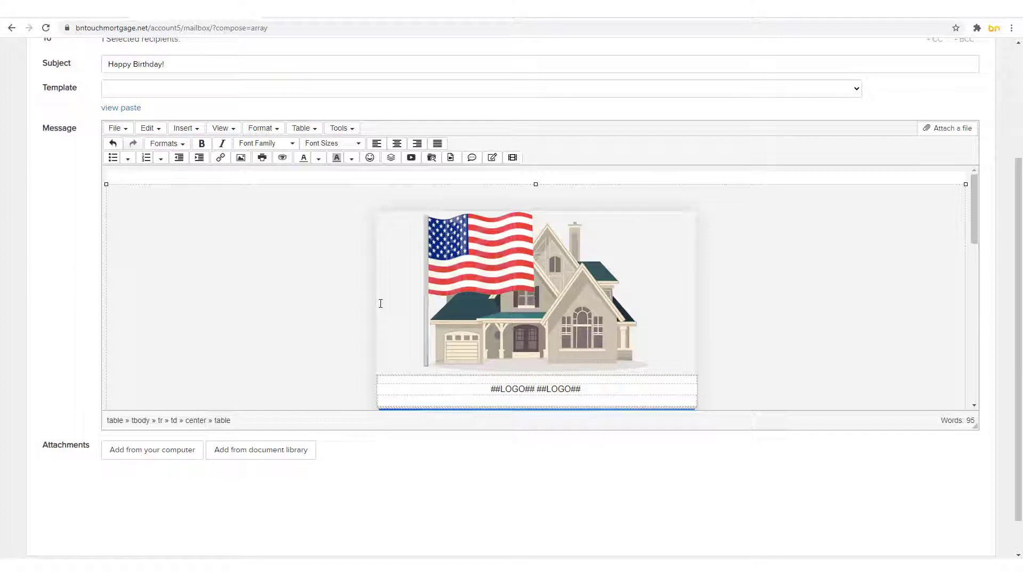
Examine the general and embed-code options for inserting a video, and cancel without inserting one.
{"action": "left_click", "coordinate": [186, 127]}
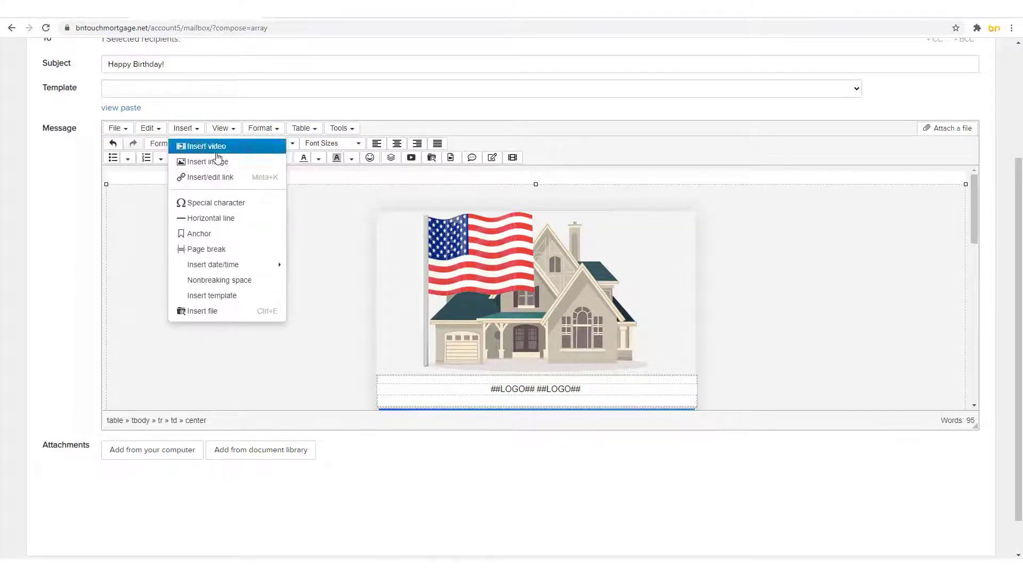
{"action": "left_click", "coordinate": [217, 149]}
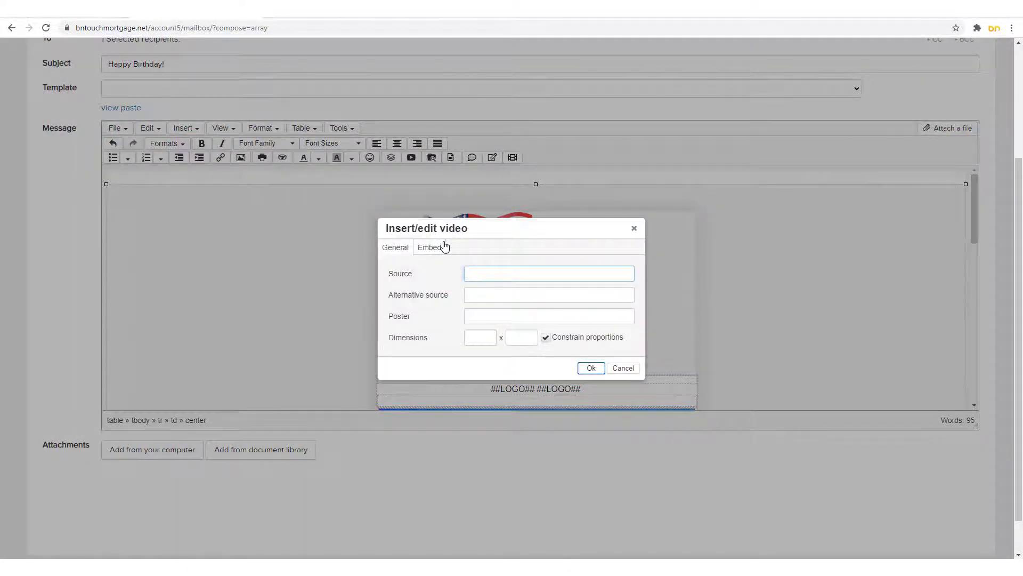
{"action": "left_click", "coordinate": [444, 247]}
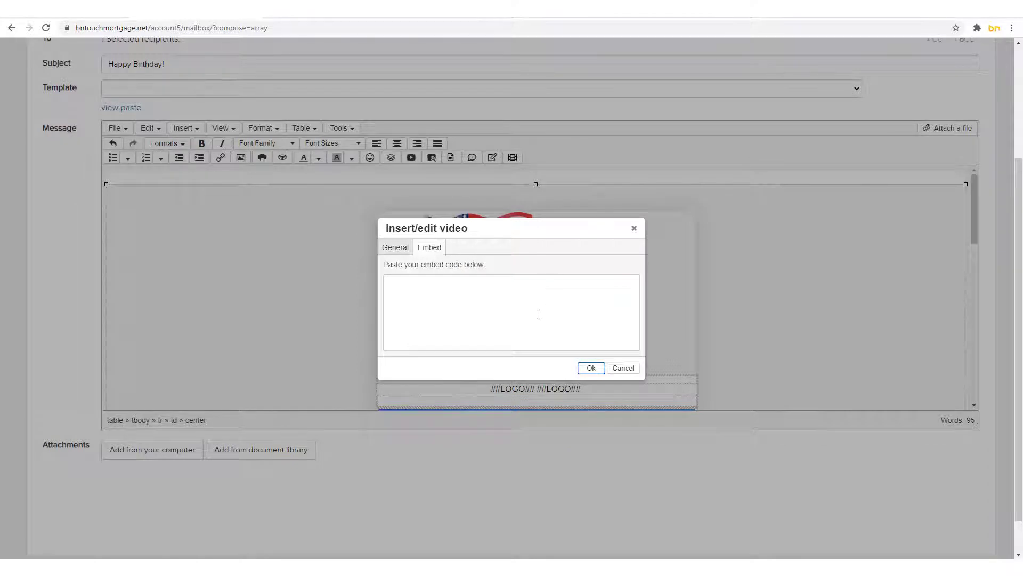
{"action": "left_click", "coordinate": [619, 369]}
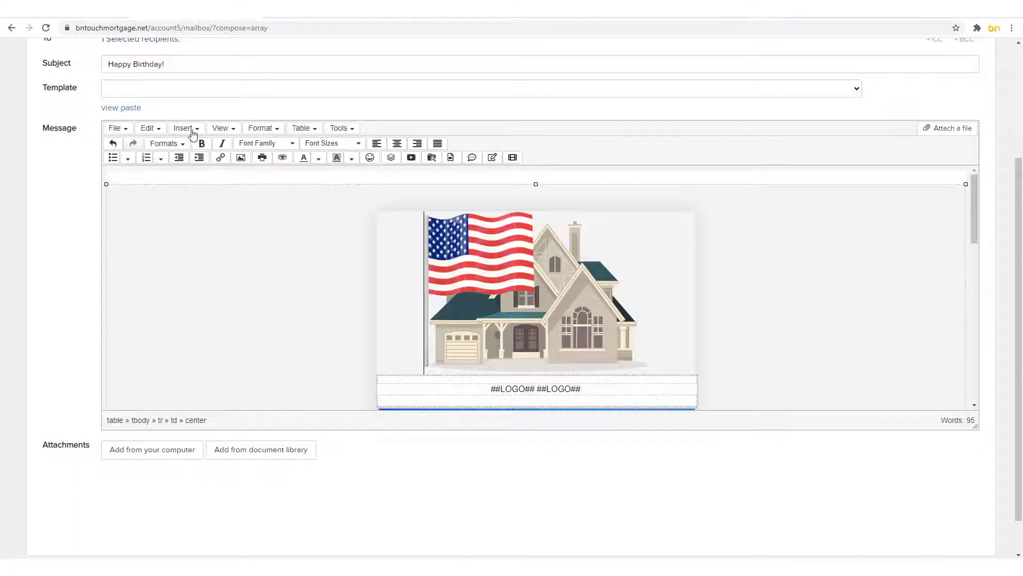
{"action": "scroll", "coordinate": [390, 304], "scroll_direction": "down", "scroll_amount": 5}
{"action": "scroll", "coordinate": [498, 324], "scroll_direction": "down", "scroll_amount": 3}
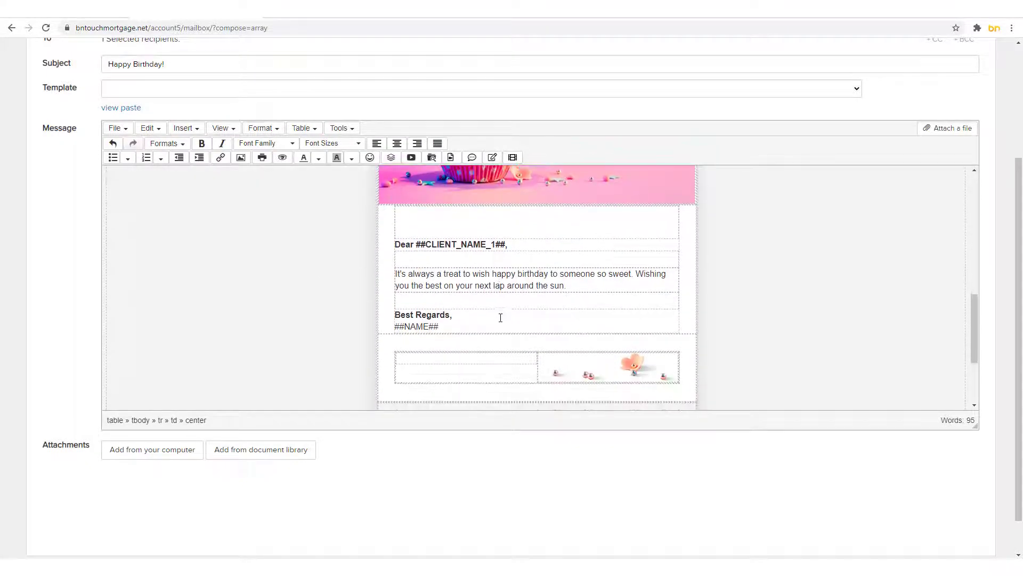
{"action": "double_click", "coordinate": [548, 273]}
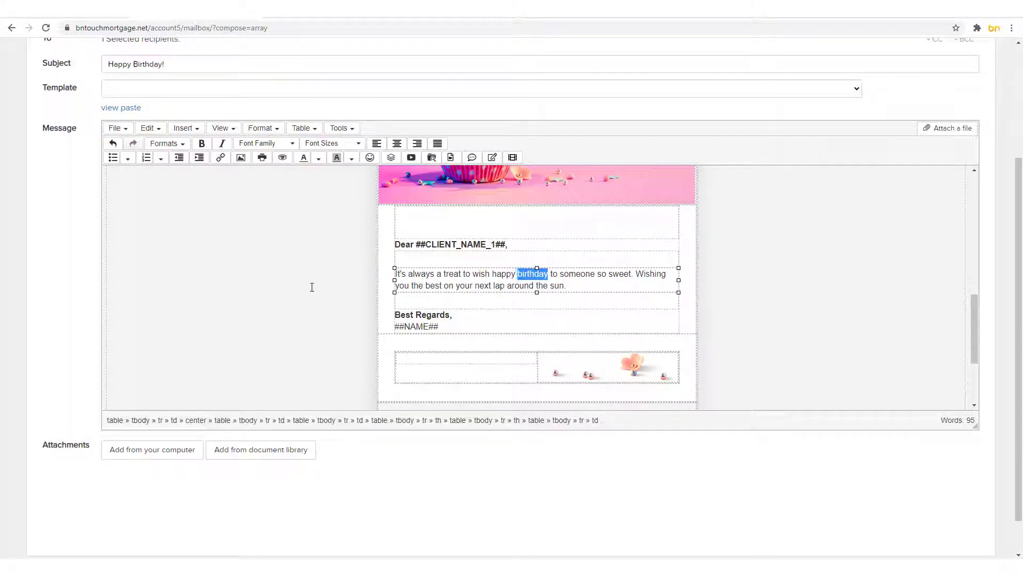
{"action": "left_click", "coordinate": [184, 128]}
{"action": "left_click", "coordinate": [202, 174]}
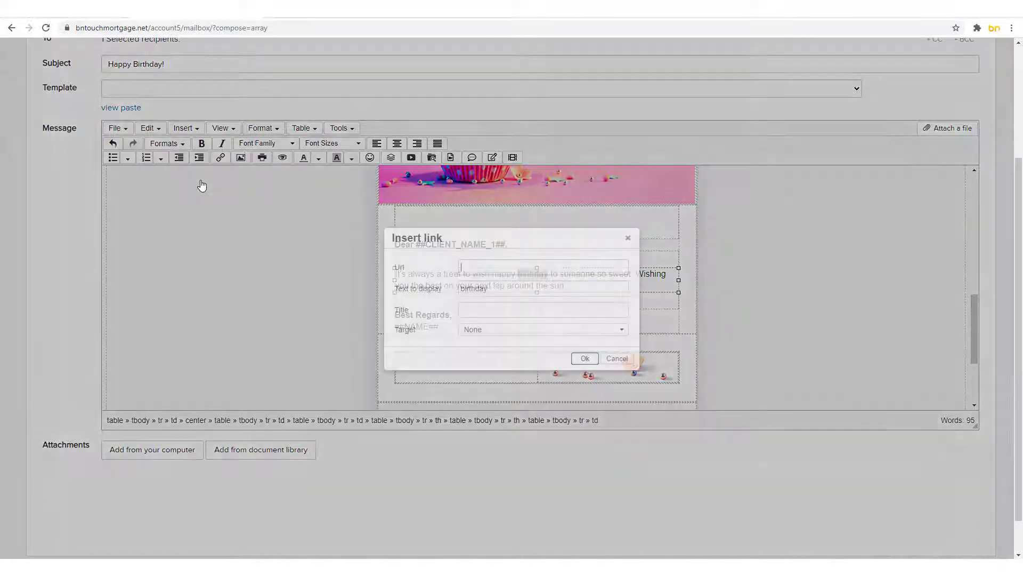
{"action": "type", "text": "www.google.com"}
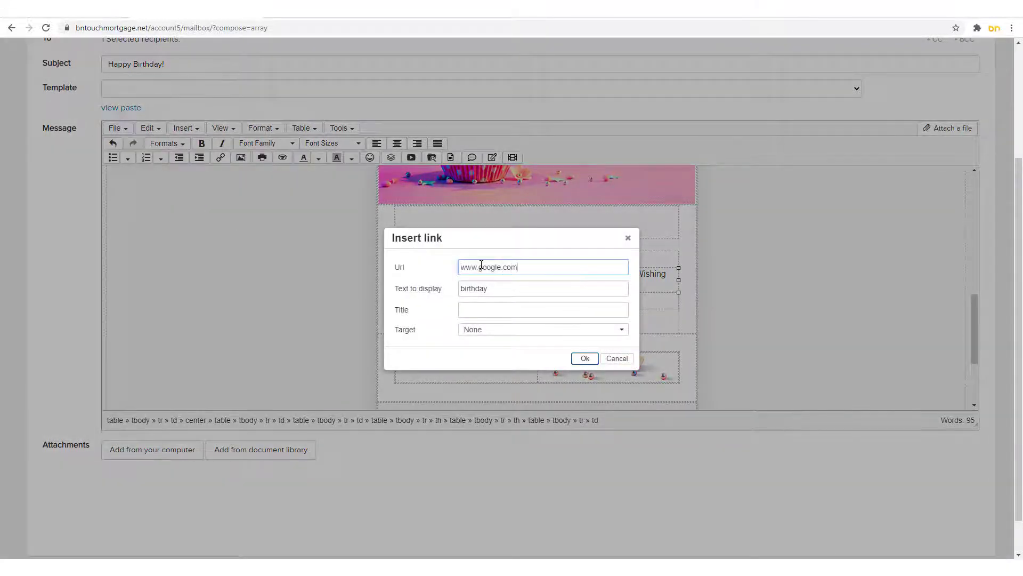
{"action": "left_click", "coordinate": [483, 331]}
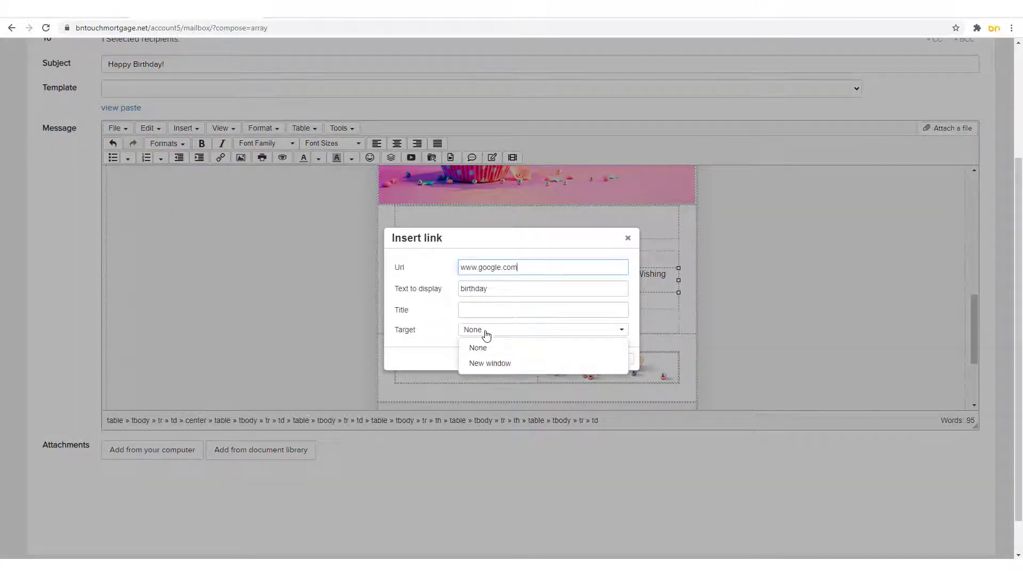
{"action": "left_click", "coordinate": [489, 361]}
{"action": "left_click", "coordinate": [585, 360]}
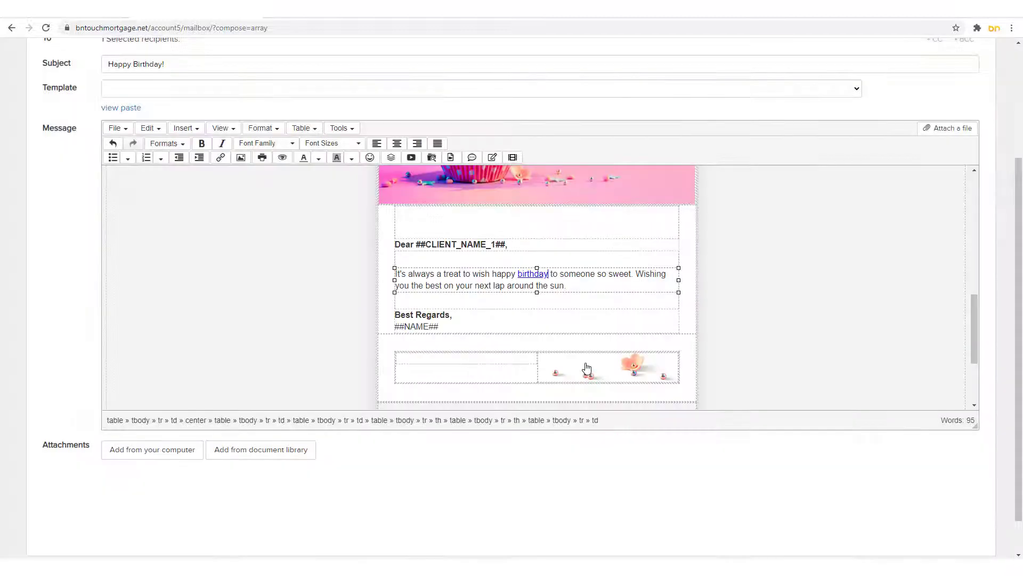
Insert the Logo file from the file manager after the "birthday" link, and delete it again.
{"action": "left_click", "coordinate": [187, 129]}
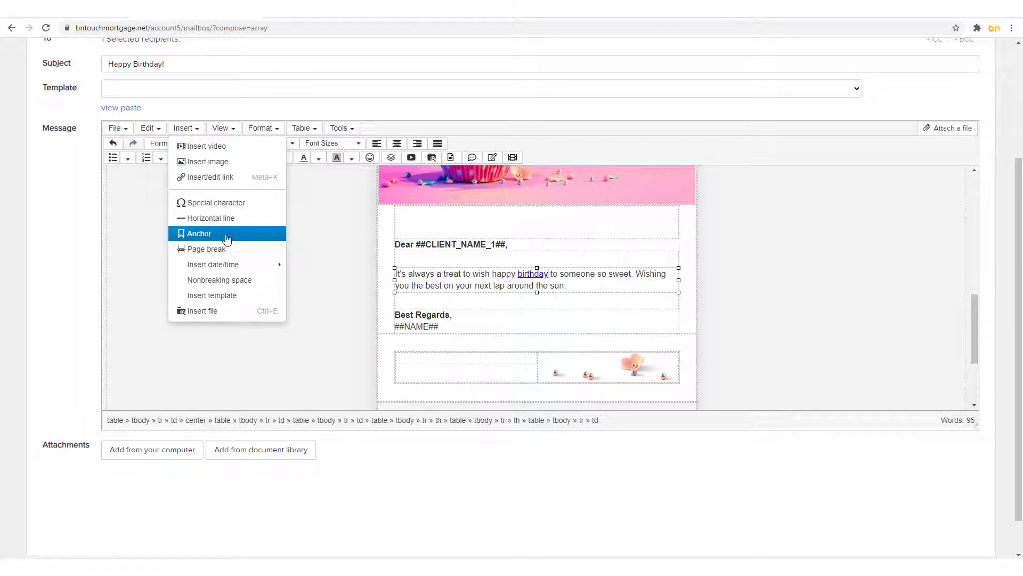
{"action": "mouse_move", "coordinate": [228, 267]}
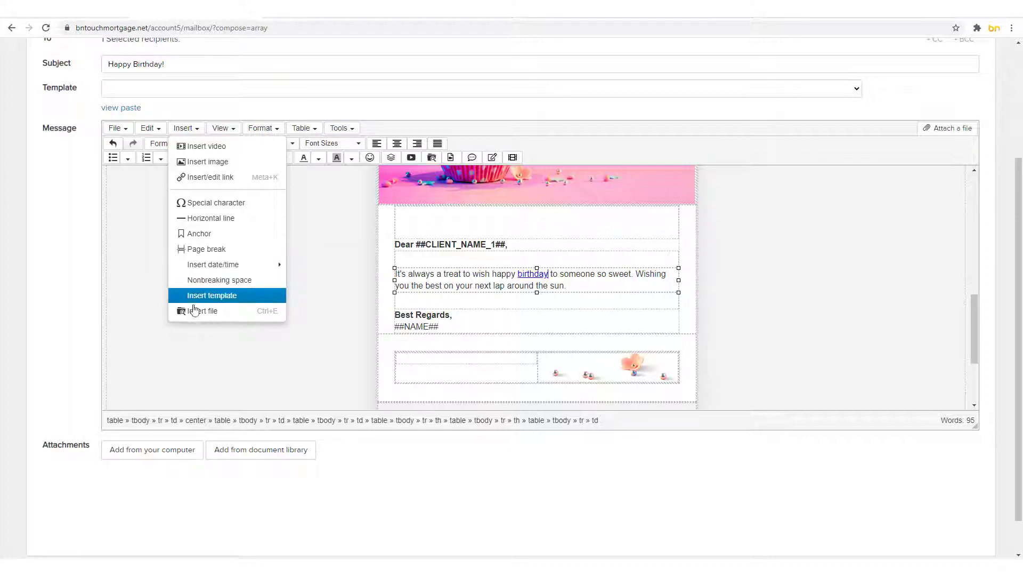
{"action": "left_click", "coordinate": [210, 316]}
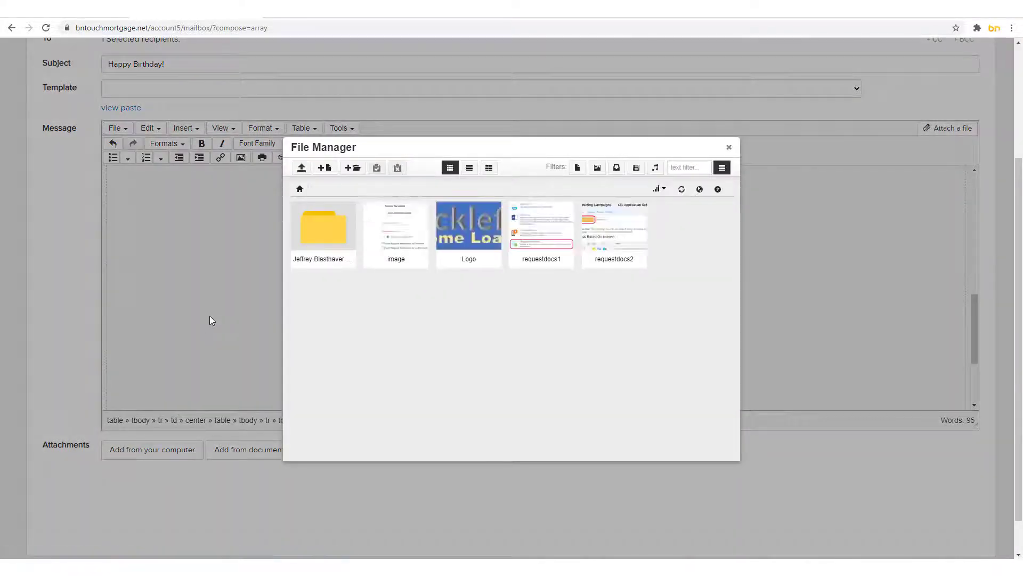
{"action": "left_click", "coordinate": [471, 217]}
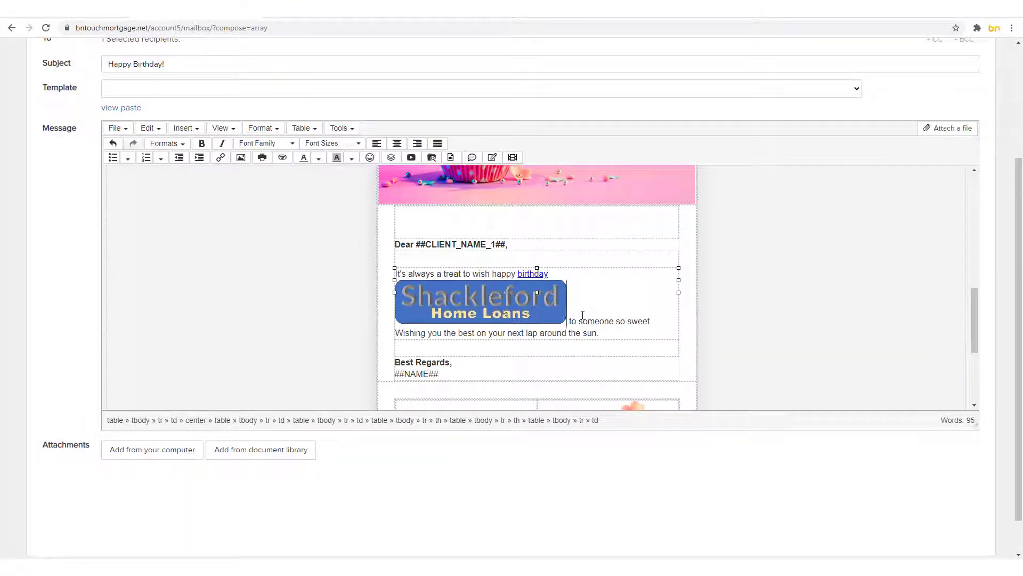
{"action": "key", "text": "BackSpace"}
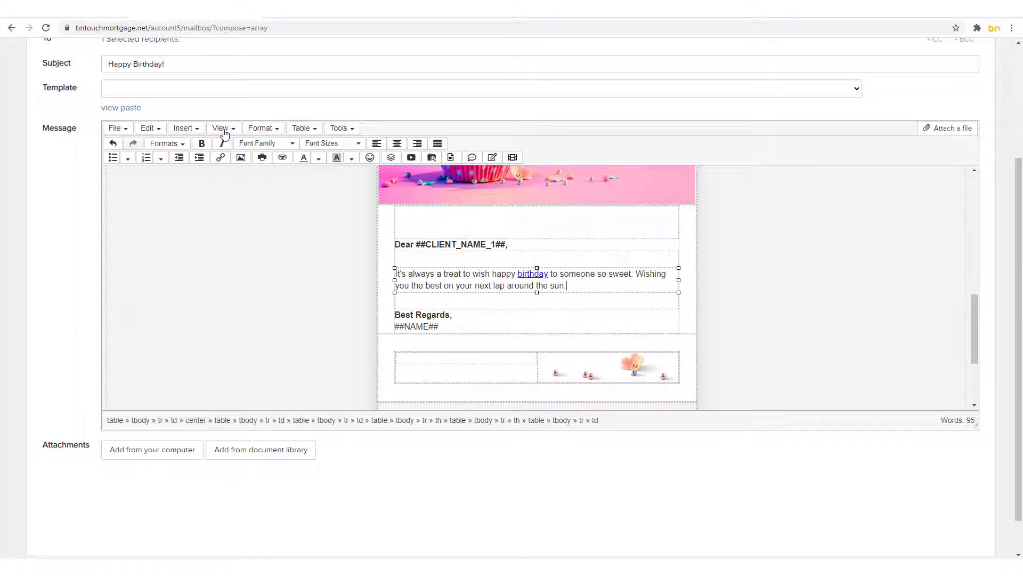
Show the invisible characters in the birthday email's message.
{"action": "left_click", "coordinate": [224, 133]}
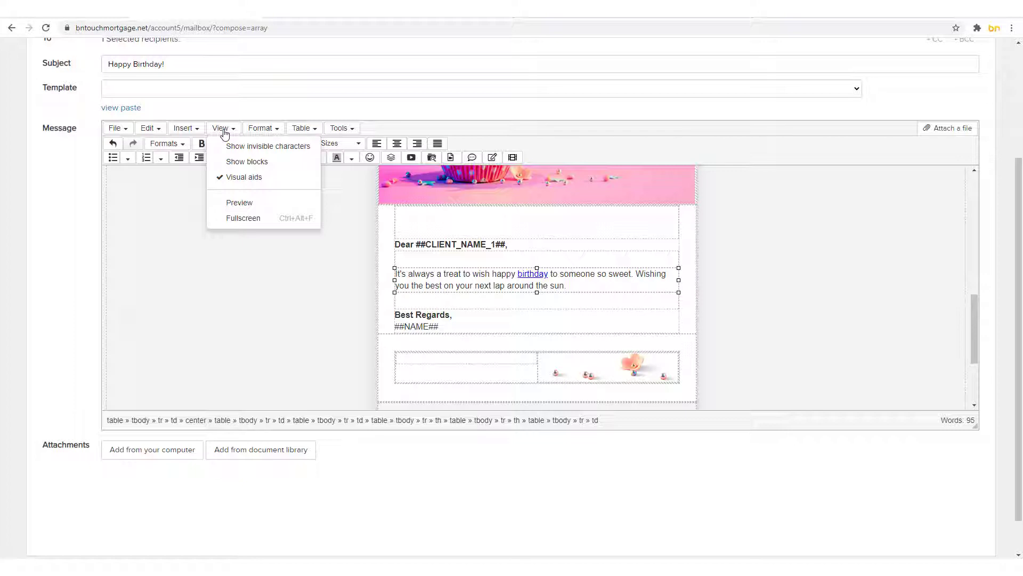
{"action": "left_click", "coordinate": [255, 146]}
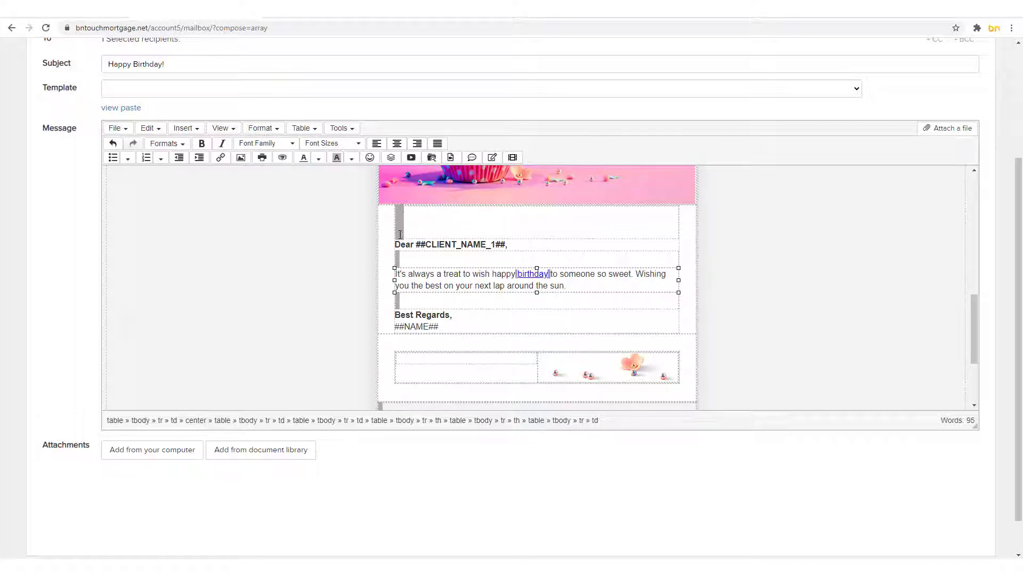
Hide the invisible characters in the birthday message and try the Show blocks view.
{"action": "left_click", "coordinate": [233, 129]}
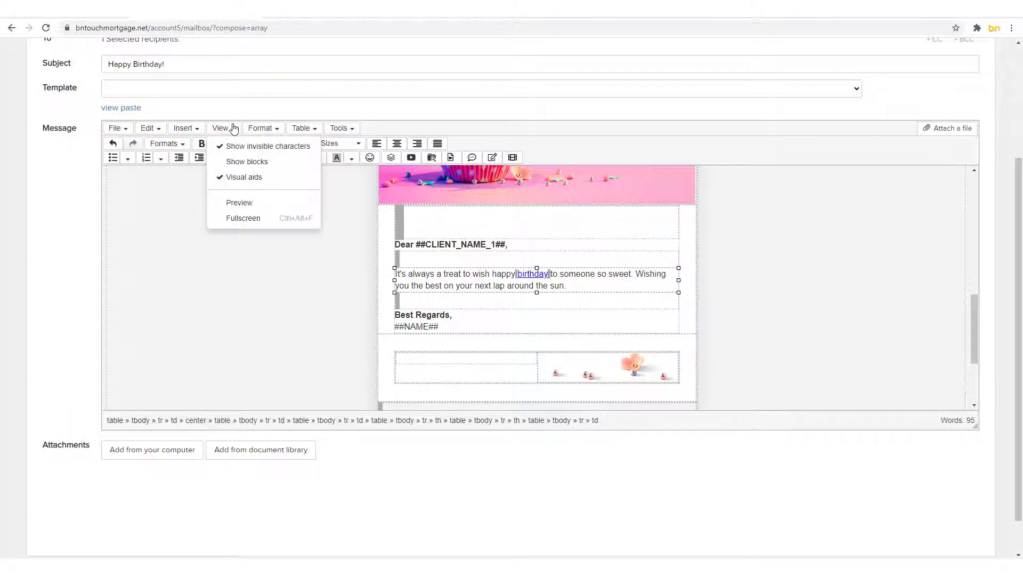
{"action": "left_click", "coordinate": [231, 147]}
{"action": "left_click", "coordinate": [221, 129]}
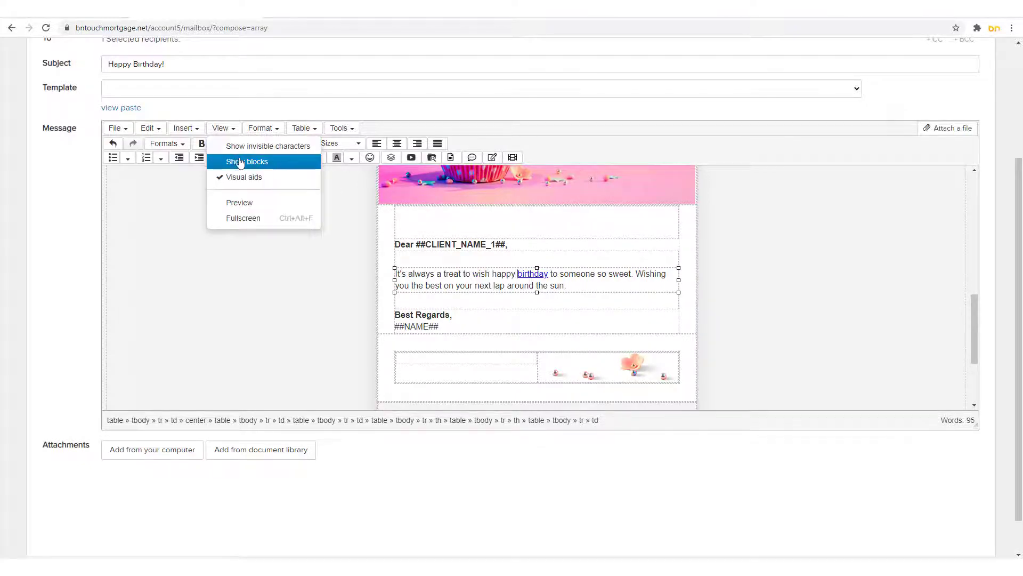
{"action": "left_click", "coordinate": [242, 162]}
{"action": "scroll", "coordinate": [480, 320], "scroll_direction": "up", "scroll_amount": 5}
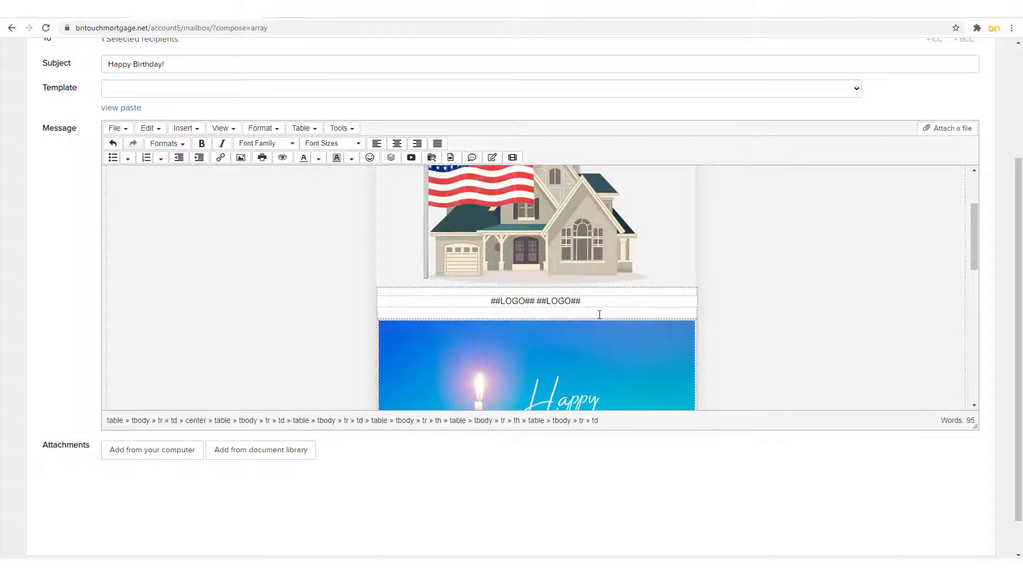
{"action": "scroll", "coordinate": [600, 314], "scroll_direction": "down", "scroll_amount": 8}
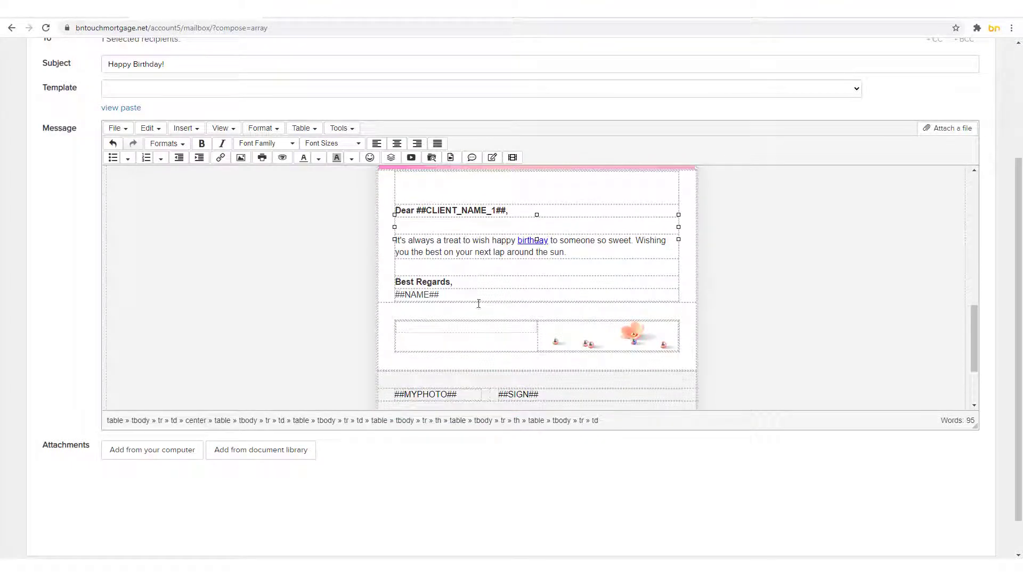
Preview the birthday email down to the closing text, and close the preview.
{"action": "left_click", "coordinate": [220, 129]}
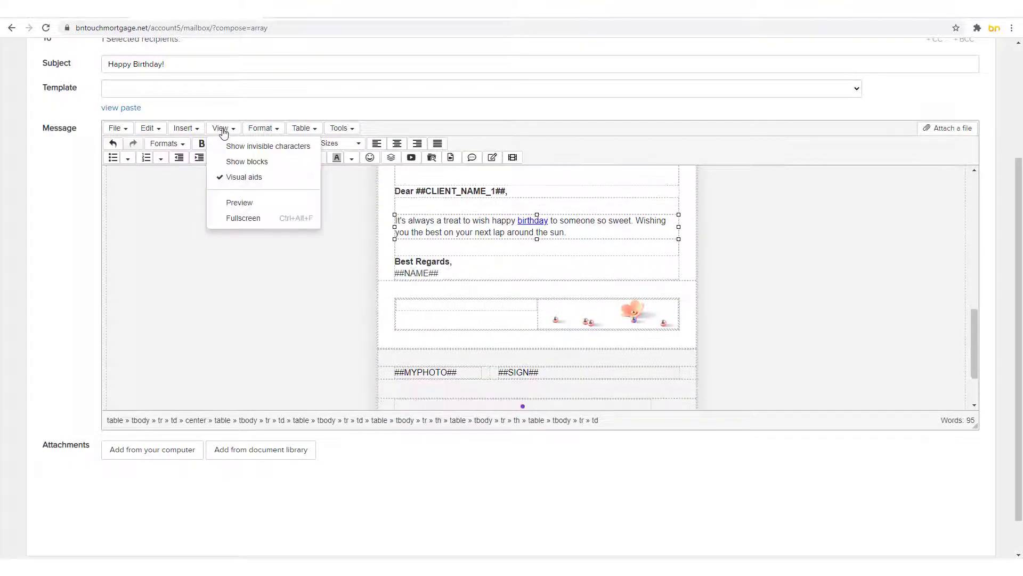
{"action": "left_click", "coordinate": [236, 202]}
{"action": "scroll", "coordinate": [576, 256], "scroll_direction": "down", "scroll_amount": 1}
{"action": "scroll", "coordinate": [581, 268], "scroll_direction": "down", "scroll_amount": 8}
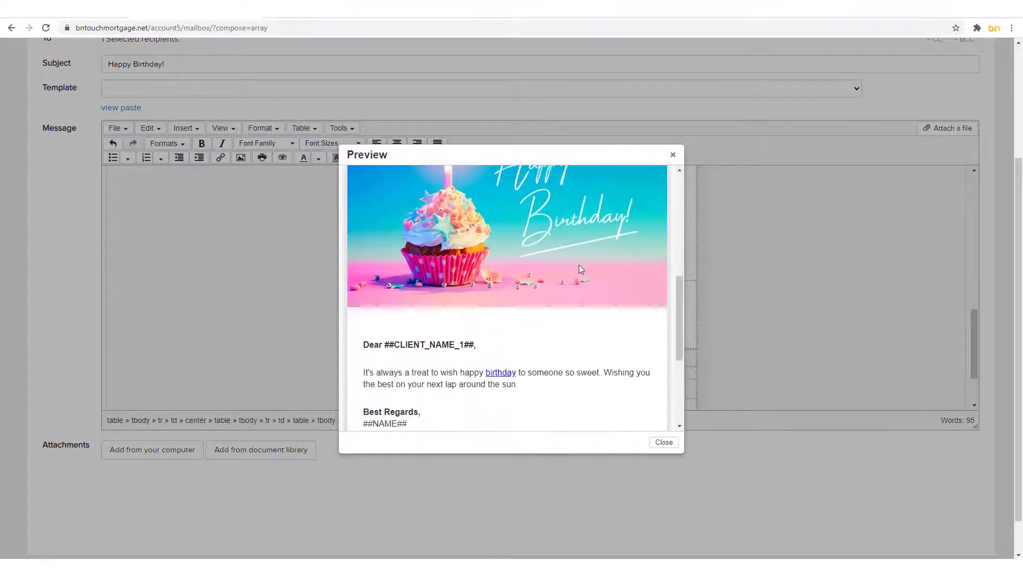
{"action": "left_click", "coordinate": [663, 443]}
Look at the birthday message in fullscreen view and return to the normal compose page.
{"action": "left_click", "coordinate": [226, 130]}
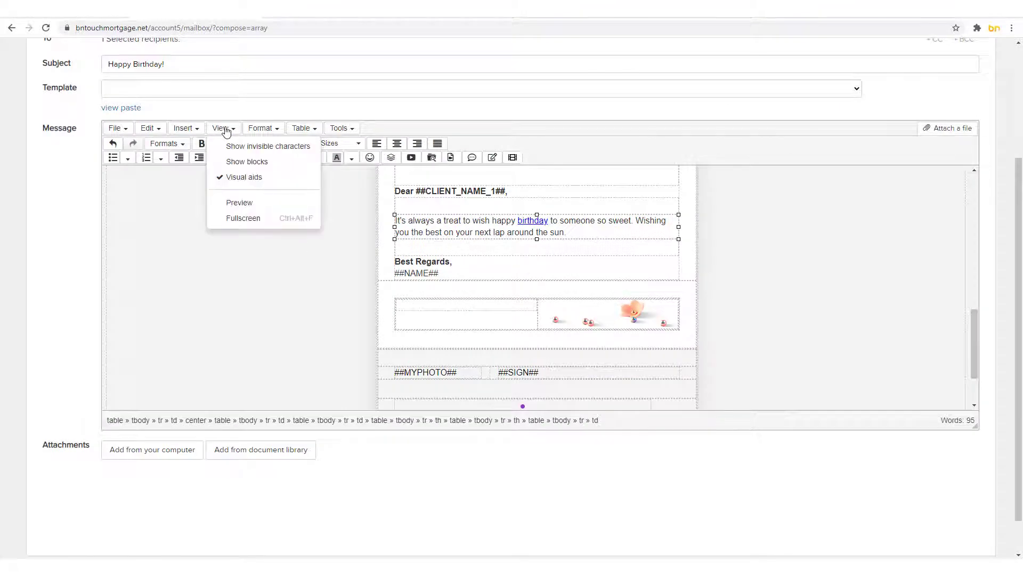
{"action": "left_click", "coordinate": [230, 218]}
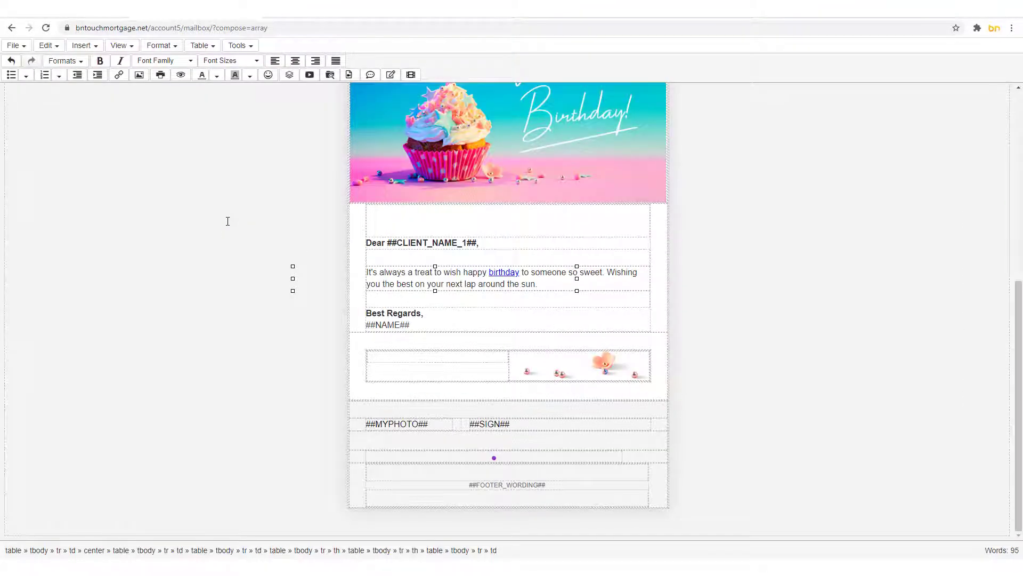
{"action": "scroll", "coordinate": [778, 201], "scroll_direction": "up", "scroll_amount": 4}
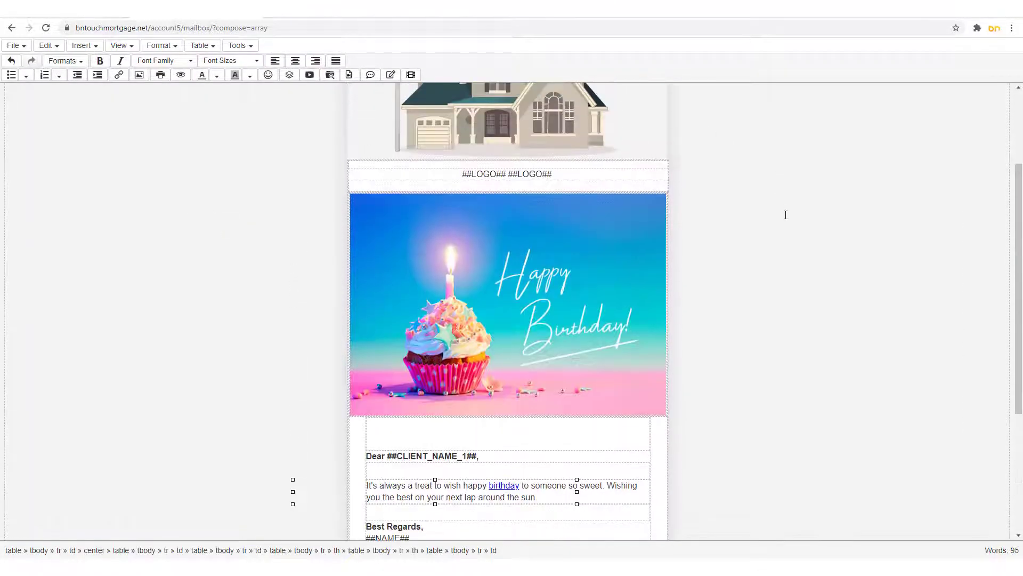
{"action": "left_click", "coordinate": [121, 45]}
{"action": "left_click", "coordinate": [136, 138]}
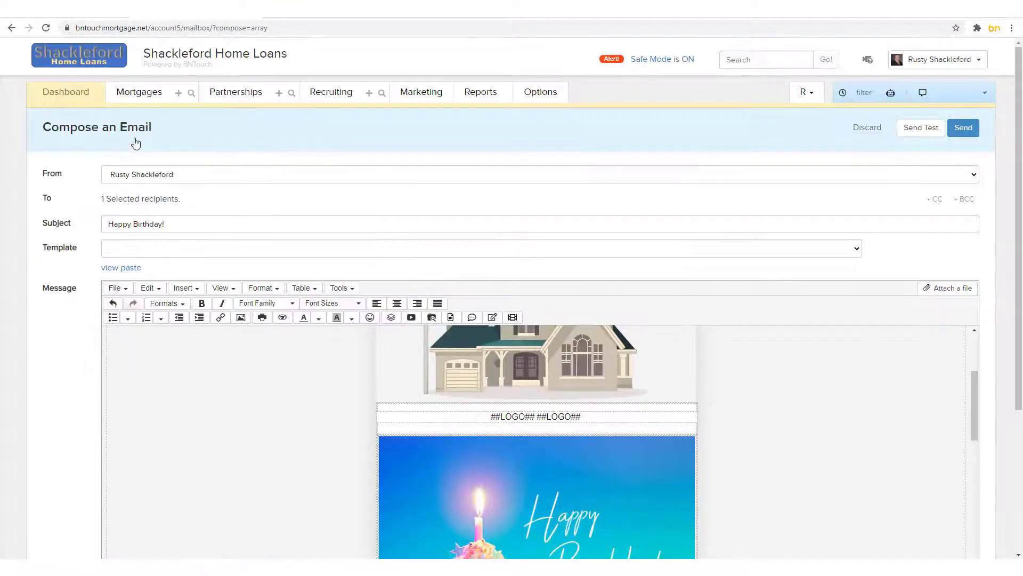
Make the ##LOGO## ##LOGO## text above the birthday image bold.
{"action": "scroll", "coordinate": [130, 213], "scroll_direction": "down", "scroll_amount": 4}
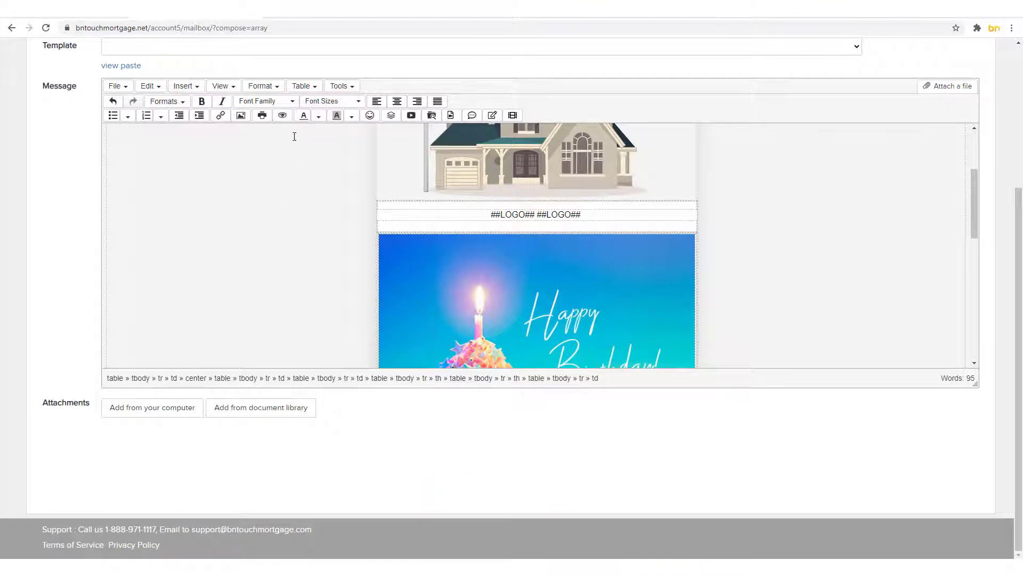
{"action": "left_click_drag", "start_coordinate": [484, 216], "coordinate": [617, 217]}
{"action": "left_click", "coordinate": [274, 86]}
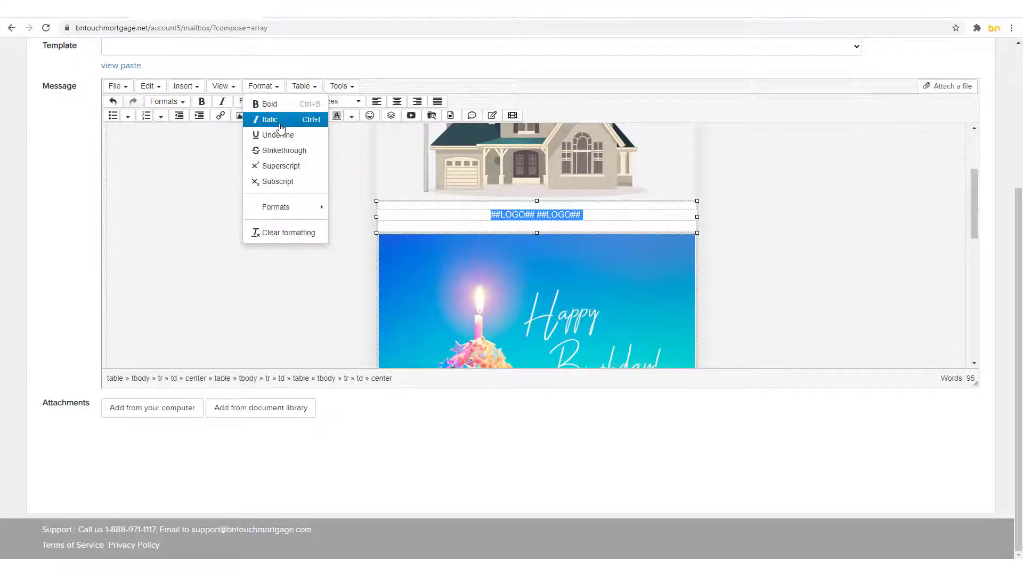
{"action": "left_click", "coordinate": [269, 104]}
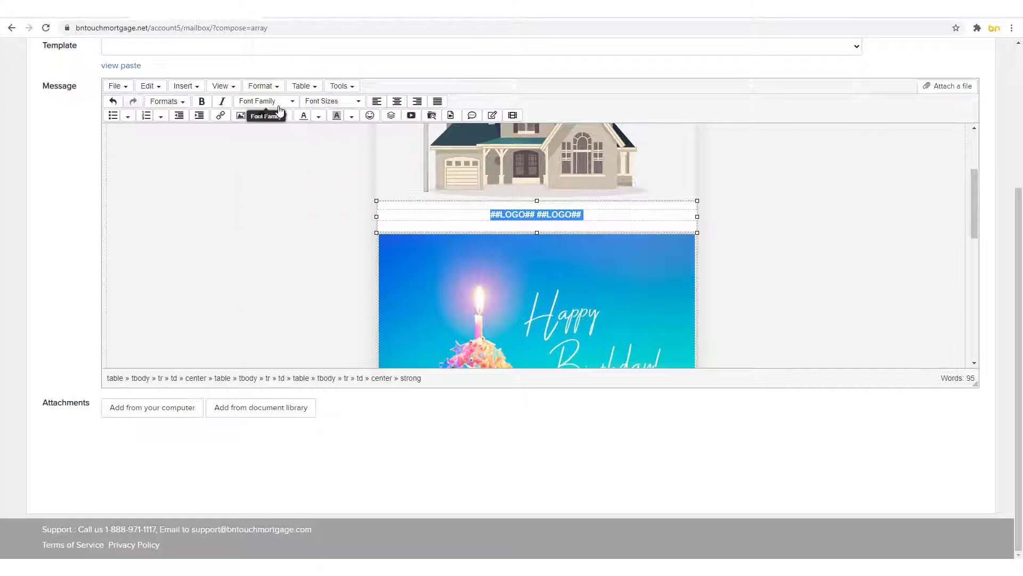
{"action": "left_click", "coordinate": [338, 238]}
Apply the Heading 2 format to the "Dear ##CLIENT_NAME_1##," line.
{"action": "scroll", "coordinate": [338, 238], "scroll_direction": "down", "scroll_amount": 6}
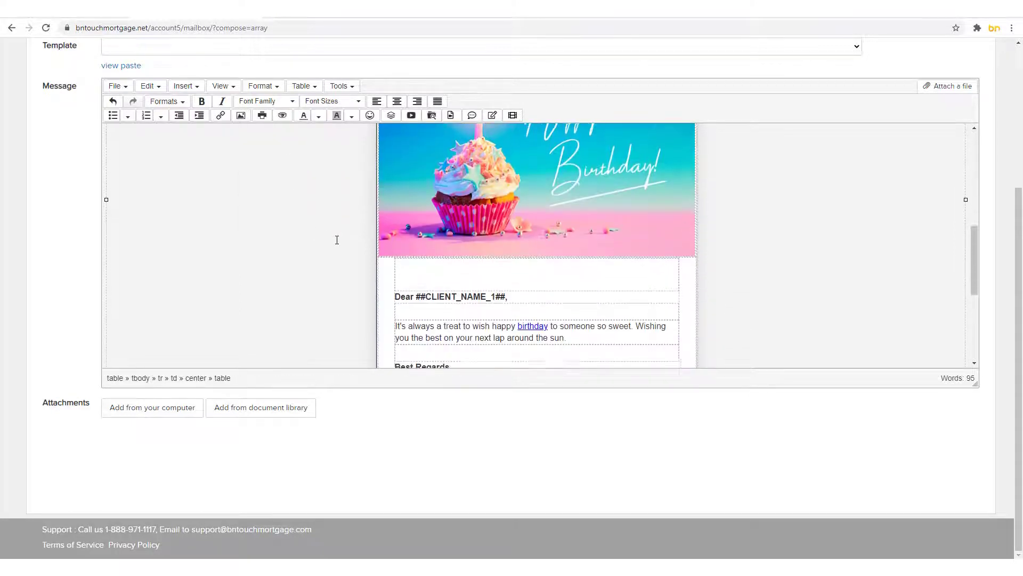
{"action": "left_click_drag", "start_coordinate": [509, 233], "coordinate": [388, 223]}
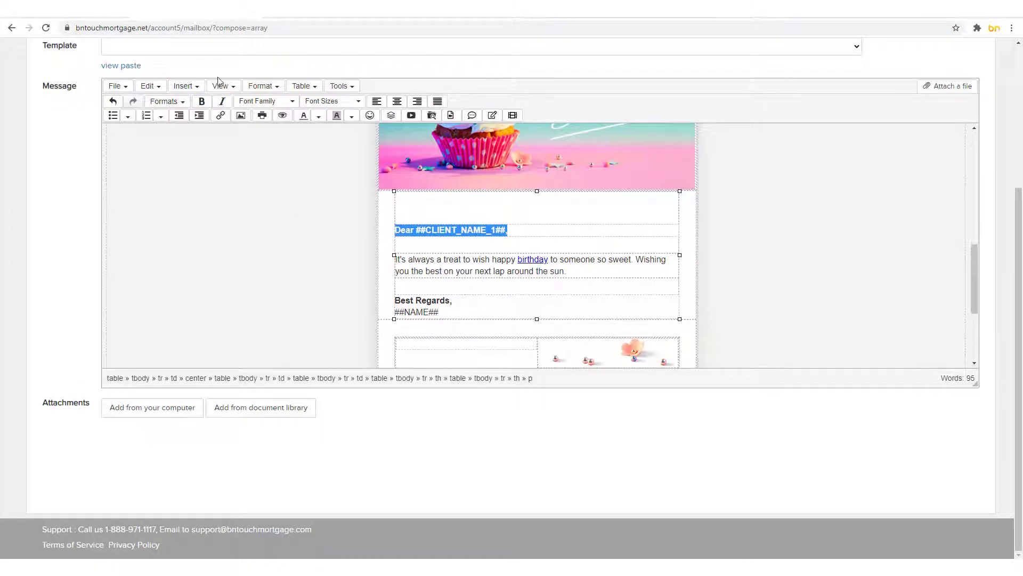
{"action": "left_click", "coordinate": [259, 86]}
{"action": "mouse_move", "coordinate": [277, 211]}
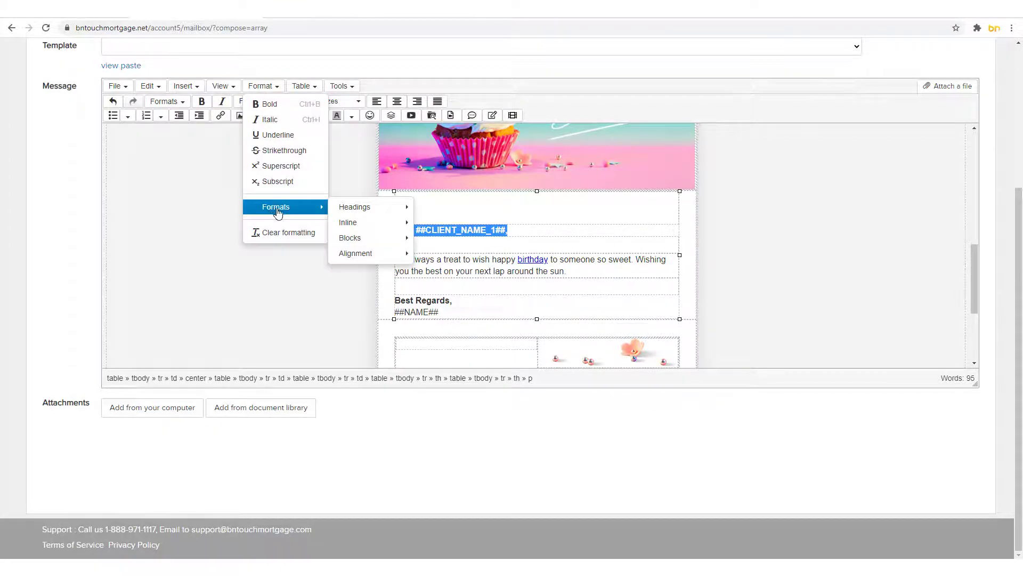
{"action": "mouse_move", "coordinate": [403, 209]}
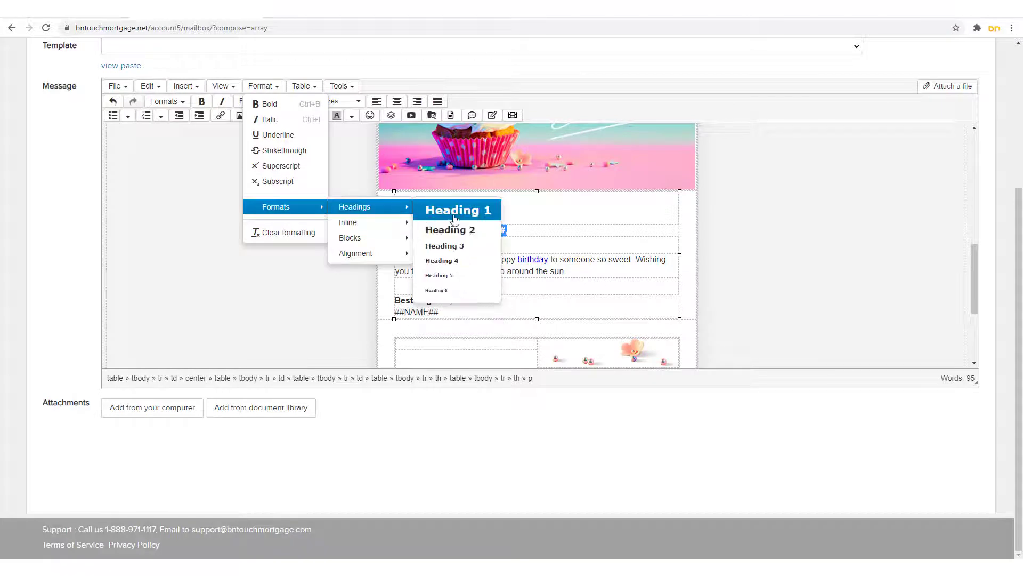
{"action": "left_click", "coordinate": [458, 232]}
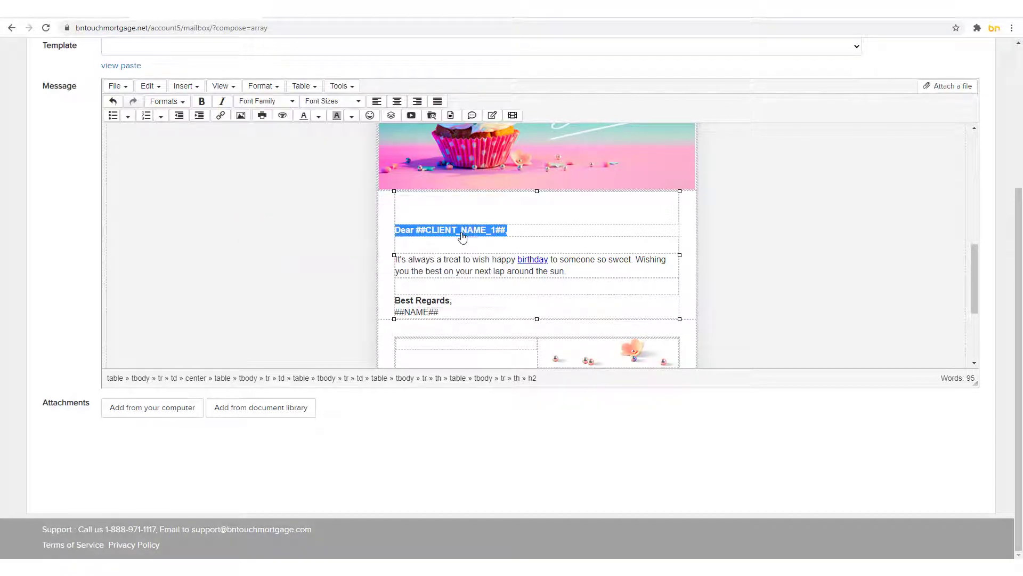
{"action": "left_click", "coordinate": [639, 253]}
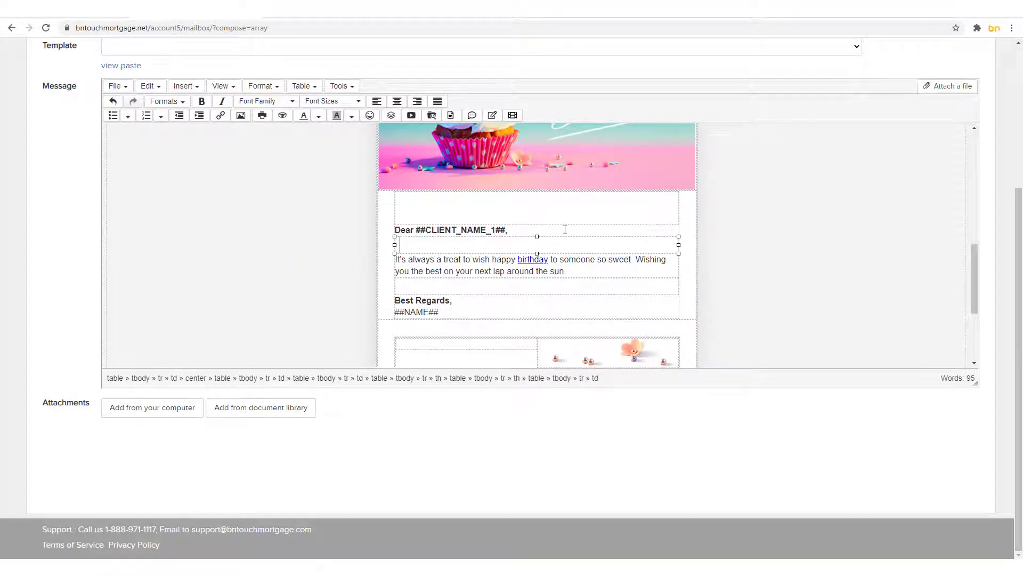
Clear the formatting of the text from "a treat to wish happy birthday" into "someone" in the greeting paragraph.
{"action": "left_click", "coordinate": [437, 260], "text": "shift"}
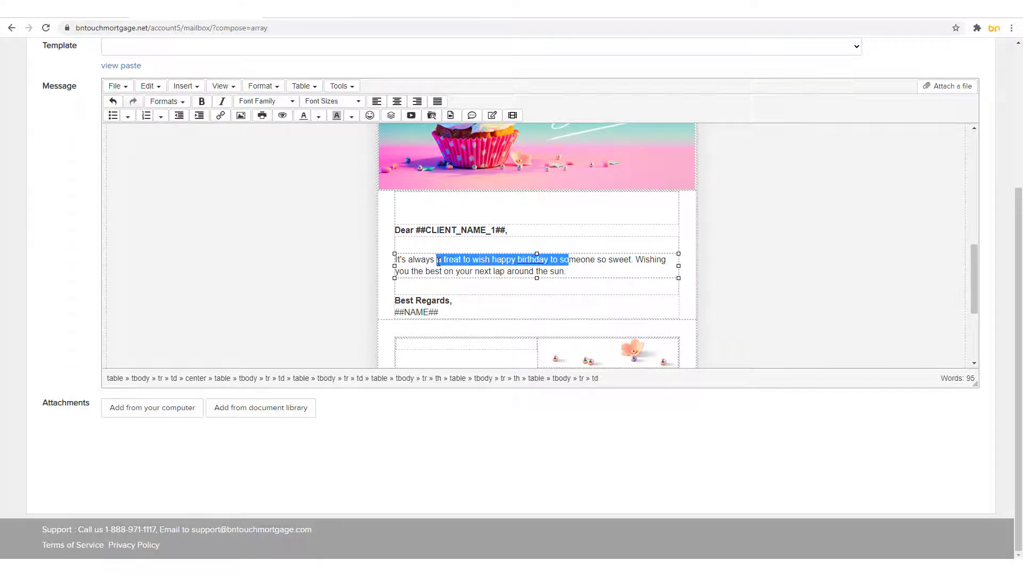
{"action": "left_click", "coordinate": [251, 87]}
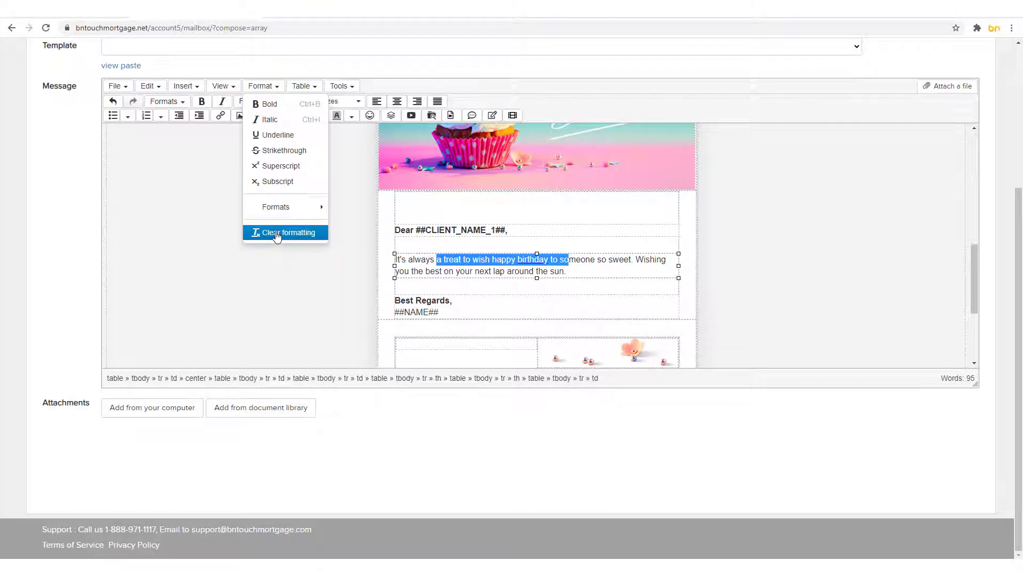
{"action": "left_click", "coordinate": [276, 232]}
{"action": "left_click", "coordinate": [245, 240]}
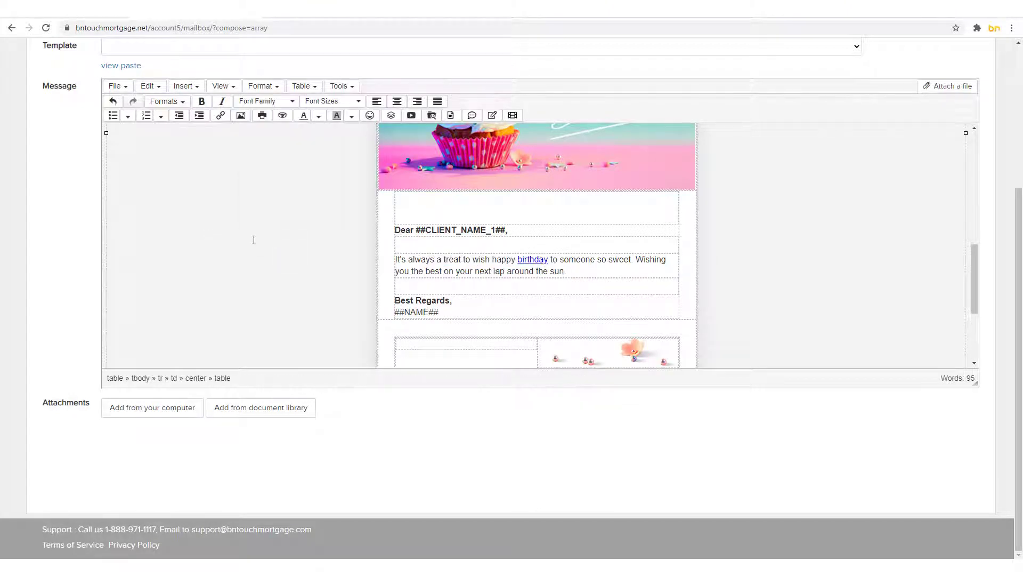
Insert a 3 x 3 table at the end of the greeting paragraph, after "around the sun.".
{"action": "left_click", "coordinate": [596, 278]}
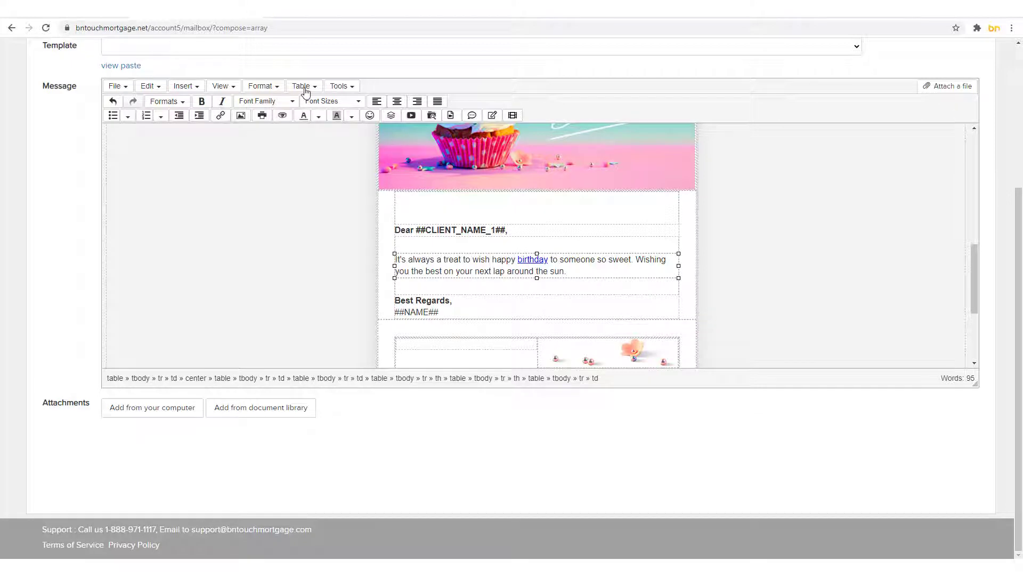
{"action": "left_click", "coordinate": [303, 86]}
{"action": "mouse_move", "coordinate": [320, 105]}
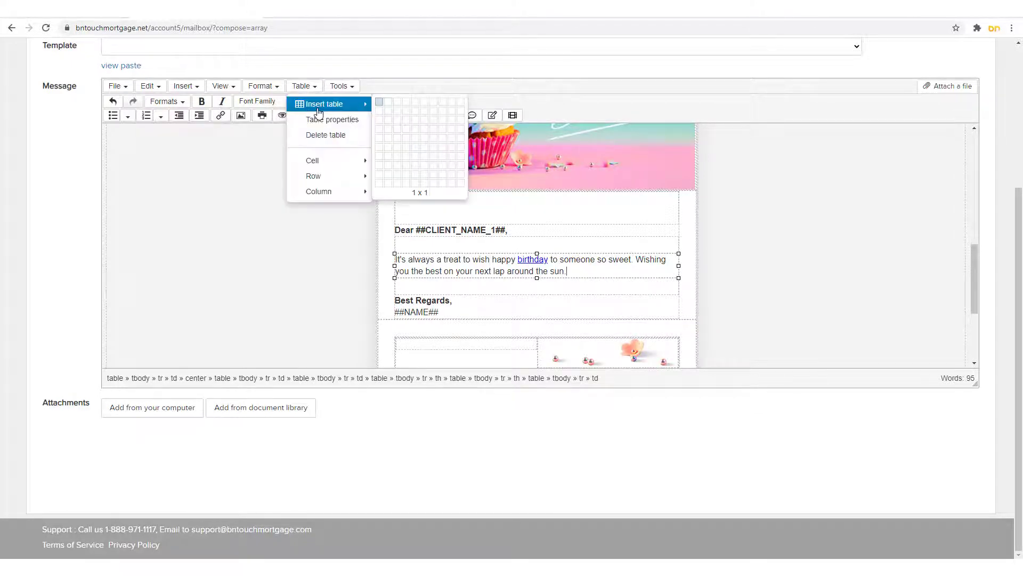
{"action": "left_click", "coordinate": [400, 120]}
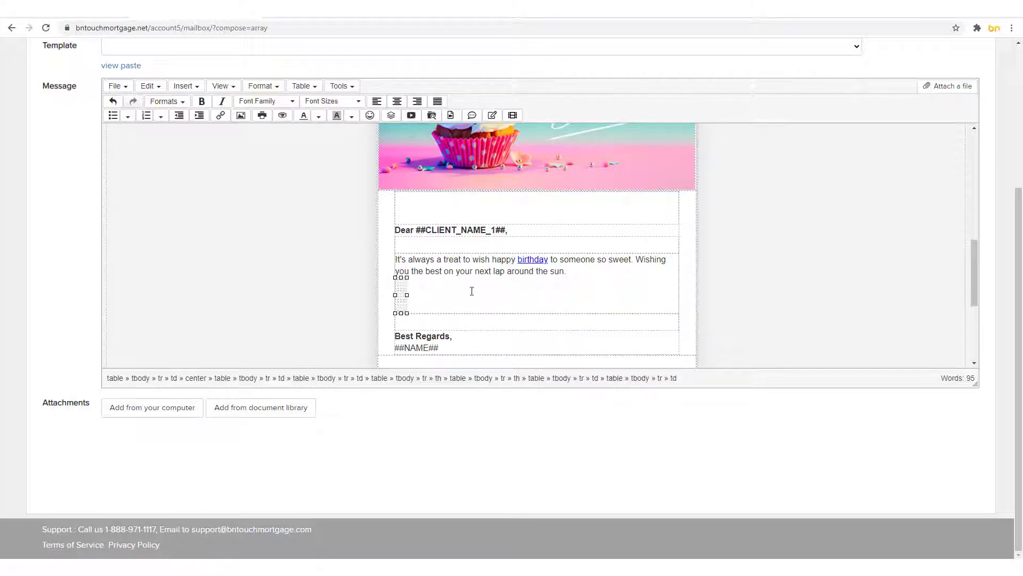
Set the inserted table's width to 50, fill in its height and border, and center it.
{"action": "left_click", "coordinate": [400, 305]}
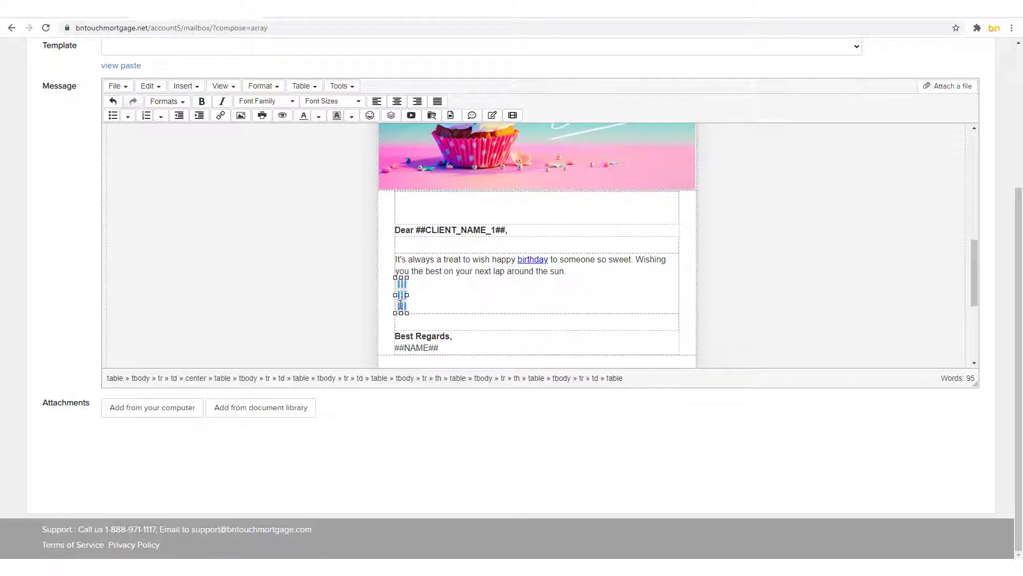
{"action": "left_click", "coordinate": [301, 85]}
{"action": "left_click", "coordinate": [334, 121]}
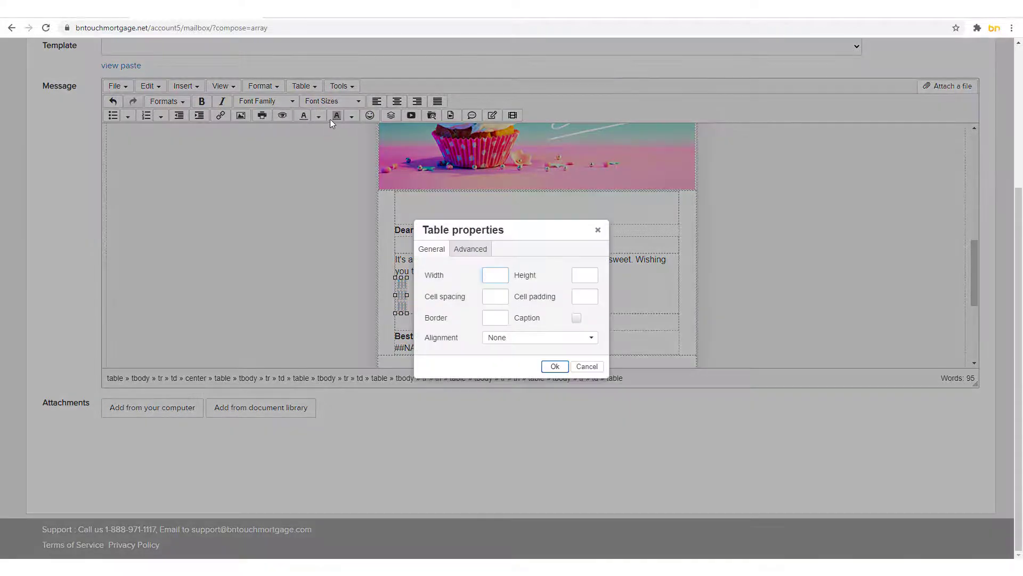
{"action": "type", "text": "50"}
{"action": "left_click", "coordinate": [585, 275]}
{"action": "left_click", "coordinate": [497, 316]}
{"action": "left_click", "coordinate": [507, 339]}
{"action": "left_click", "coordinate": [505, 385]}
{"action": "left_click", "coordinate": [554, 367]}
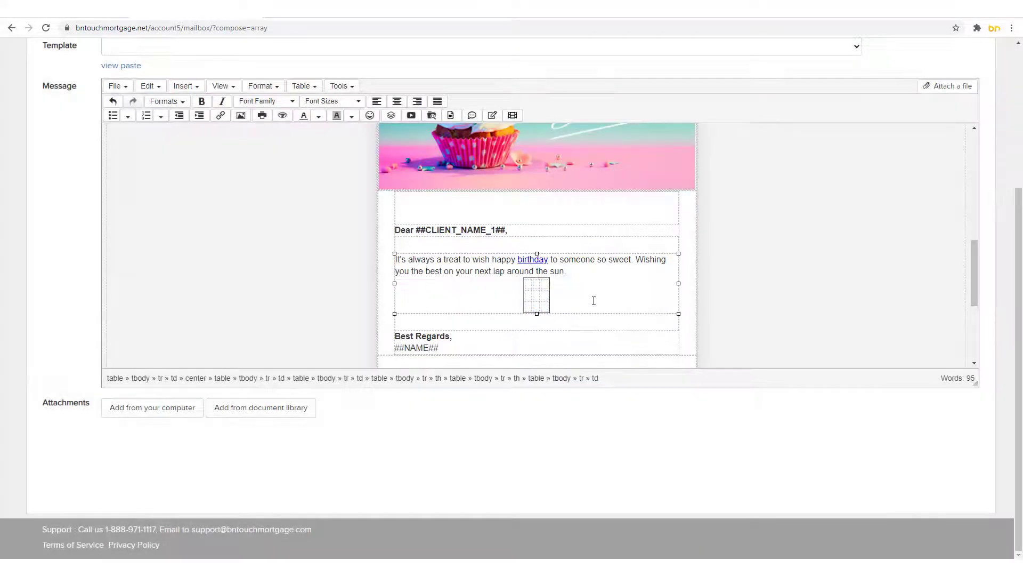
Review the cell, row and column options for the centered table, and delete the table.
{"action": "left_click", "coordinate": [551, 300]}
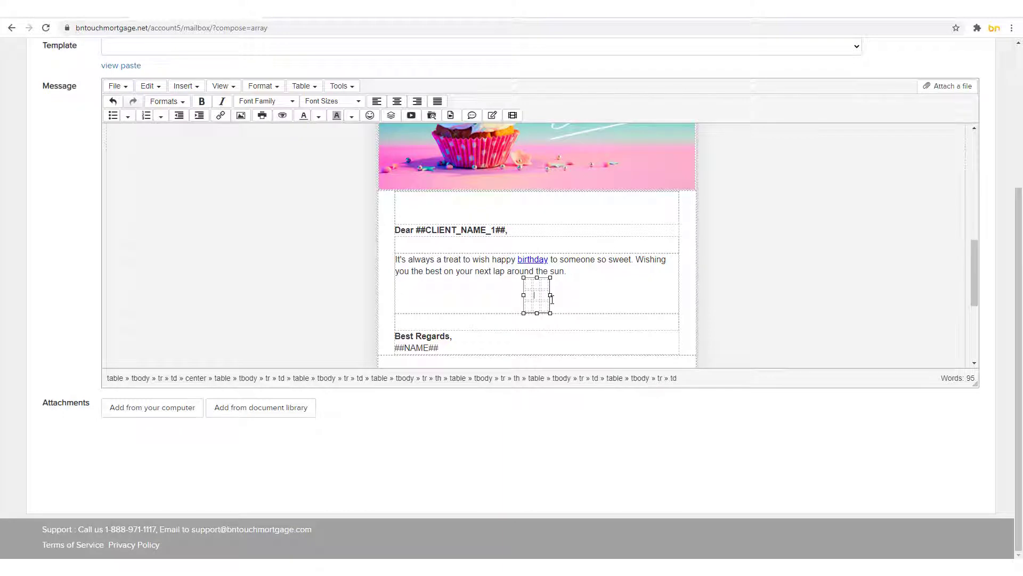
{"action": "left_click", "coordinate": [308, 87]}
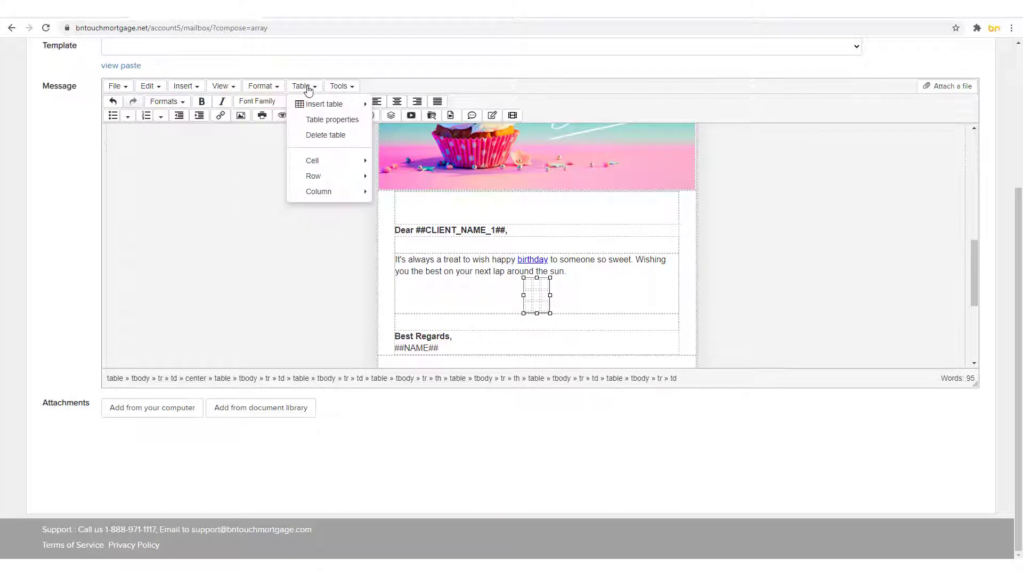
{"action": "mouse_move", "coordinate": [333, 169]}
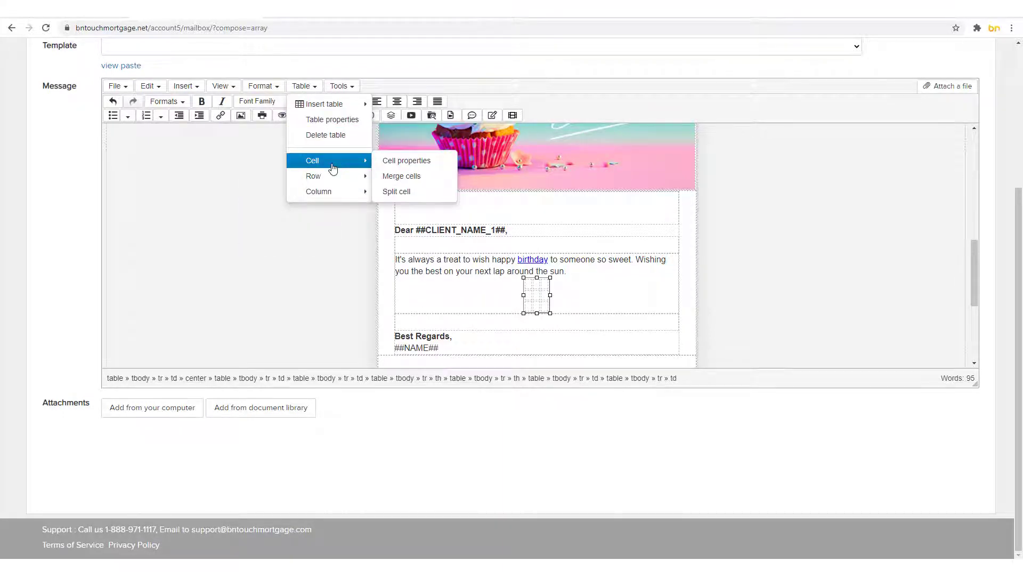
{"action": "mouse_move", "coordinate": [349, 199]}
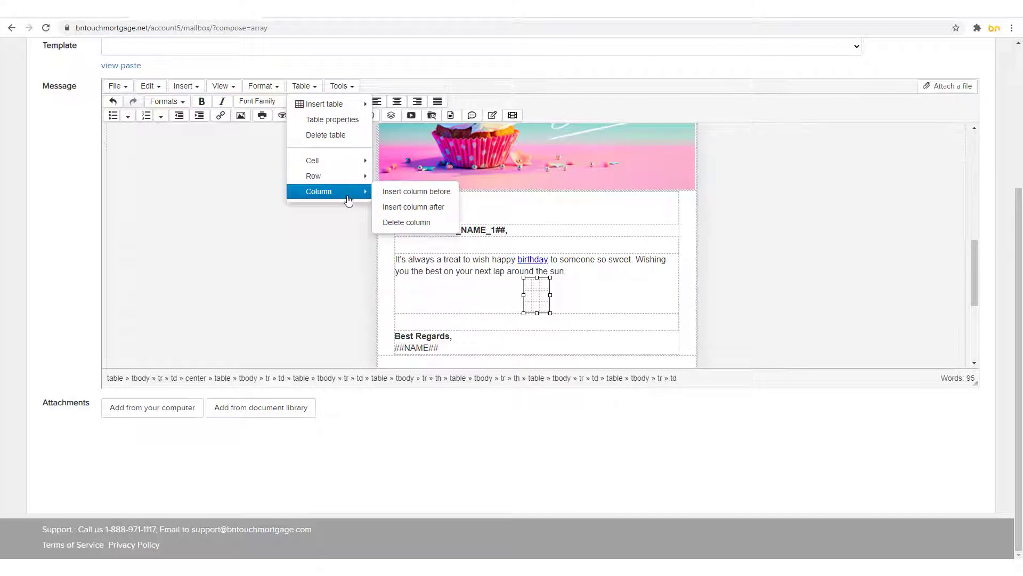
{"action": "left_click", "coordinate": [338, 135]}
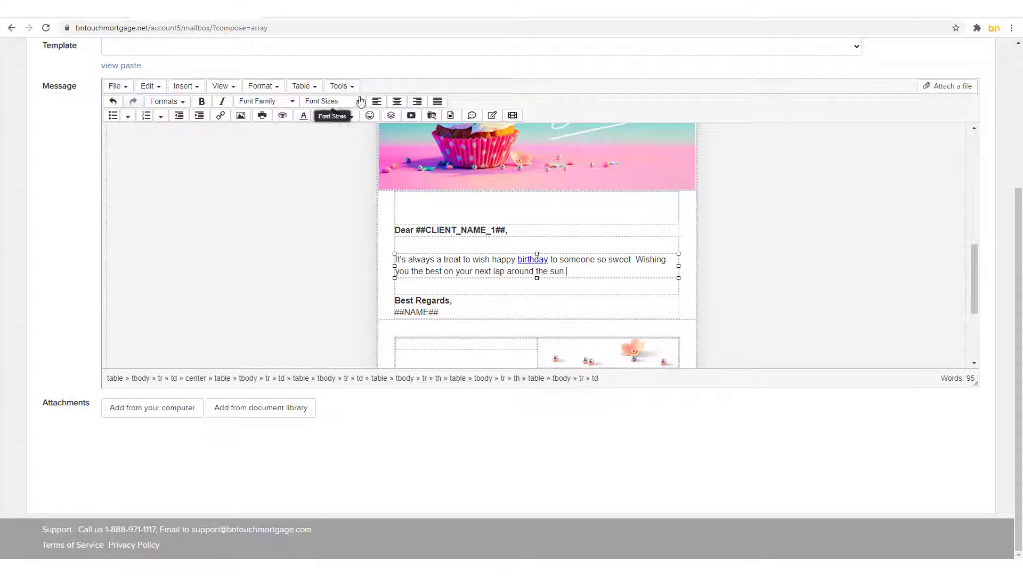
Open the message's source code, look through its HTML, and close it again.
{"action": "left_click", "coordinate": [343, 87]}
{"action": "left_click", "coordinate": [354, 103]}
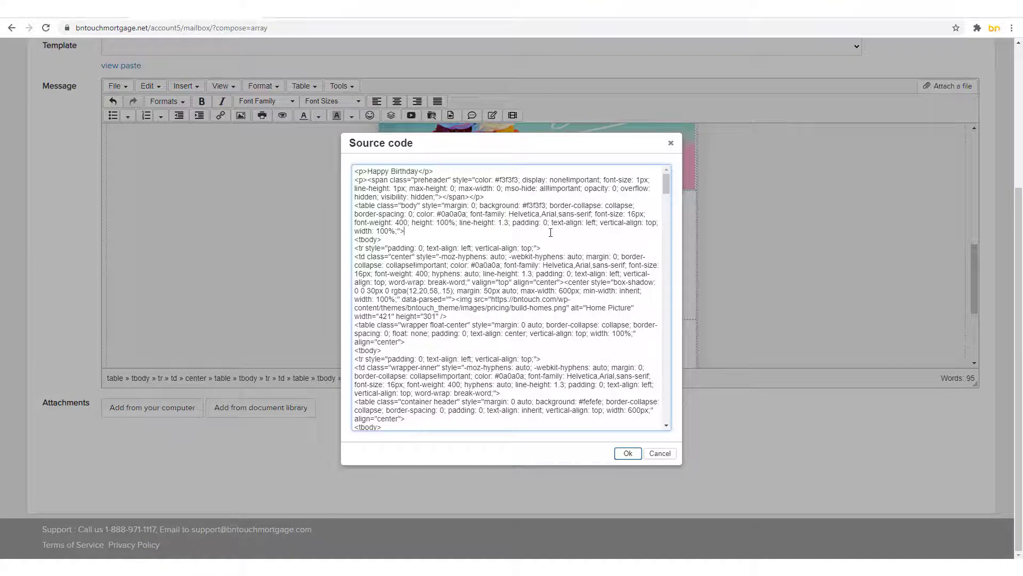
{"action": "scroll", "coordinate": [550, 232], "scroll_direction": "down", "scroll_amount": 10}
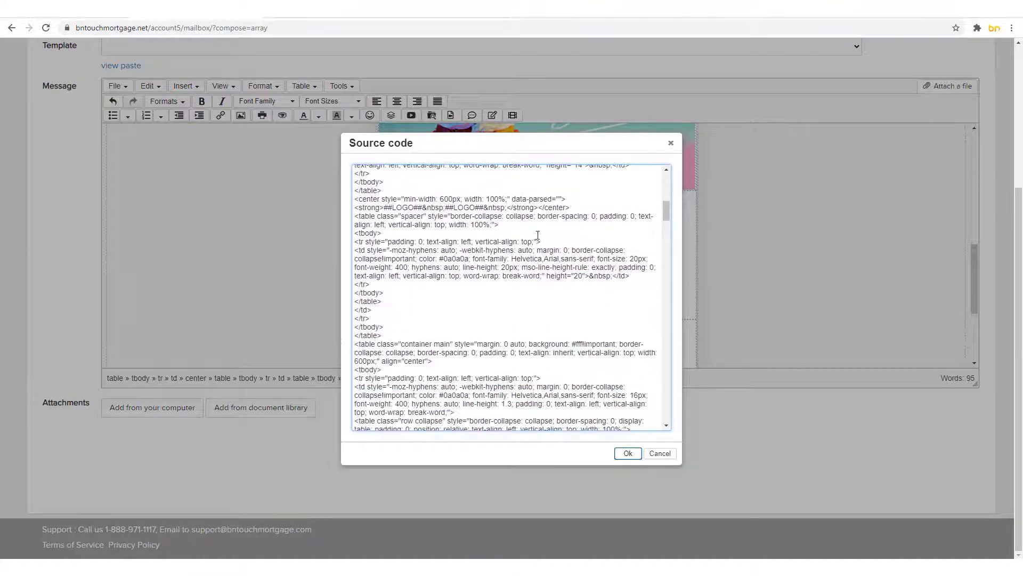
{"action": "scroll", "coordinate": [537, 237], "scroll_direction": "down", "scroll_amount": 5}
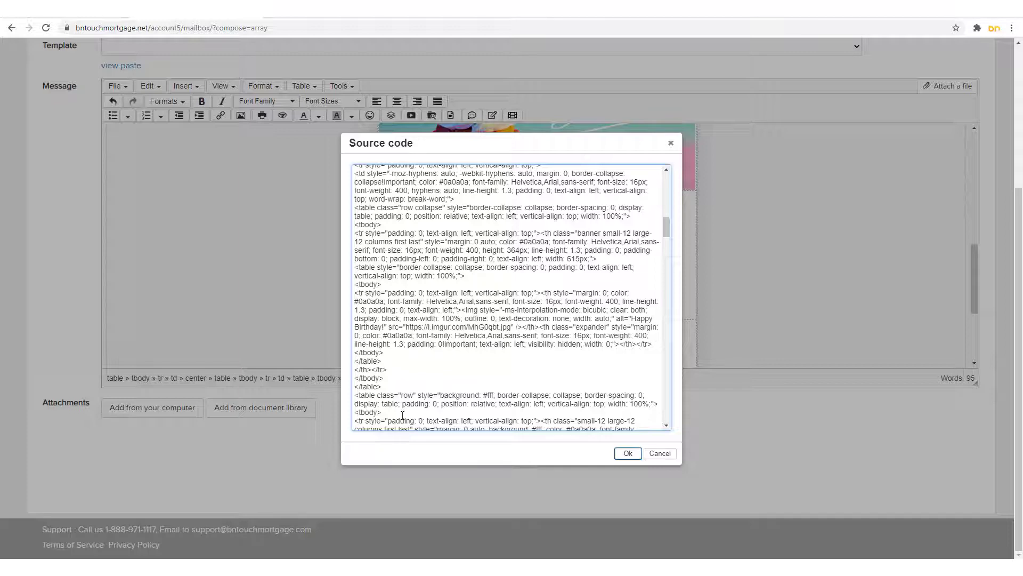
{"action": "left_click", "coordinate": [625, 454]}
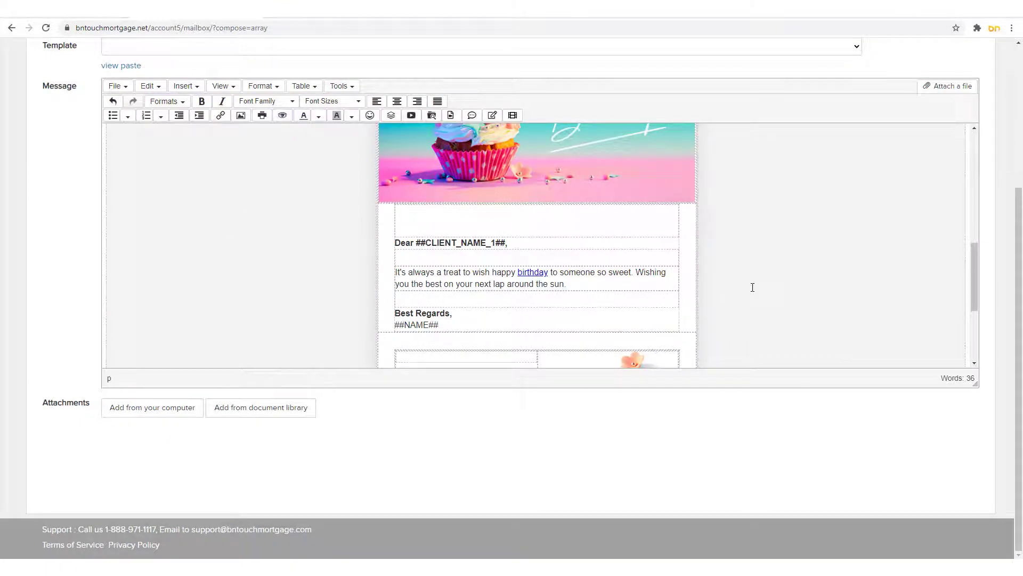
Delete the "Happy Birthday" line at the start of the message, and try undoing and redoing the deletion.
{"action": "scroll", "coordinate": [753, 287], "scroll_direction": "up", "scroll_amount": 10}
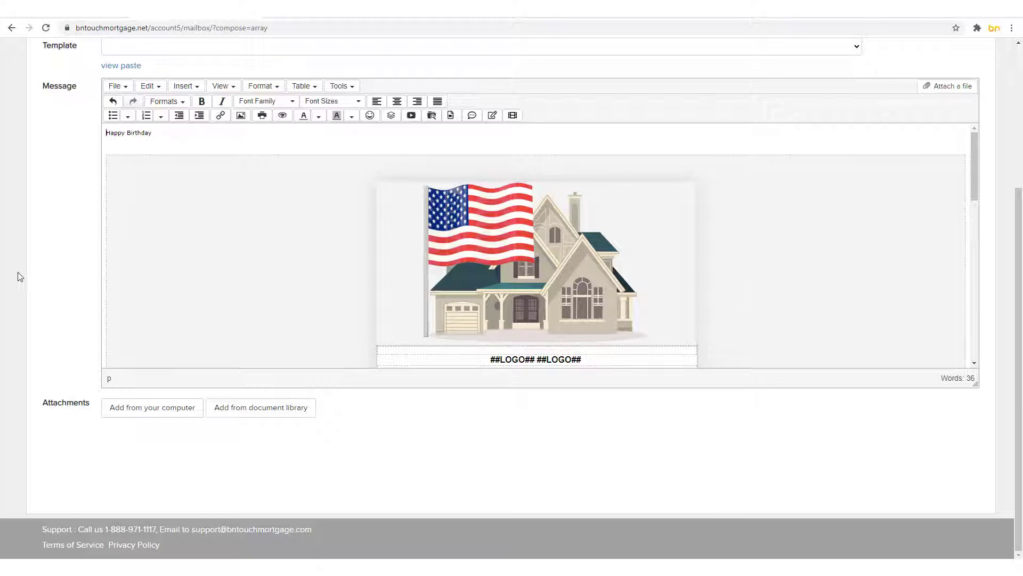
{"action": "scroll", "coordinate": [39, 285], "scroll_direction": "up", "scroll_amount": 2}
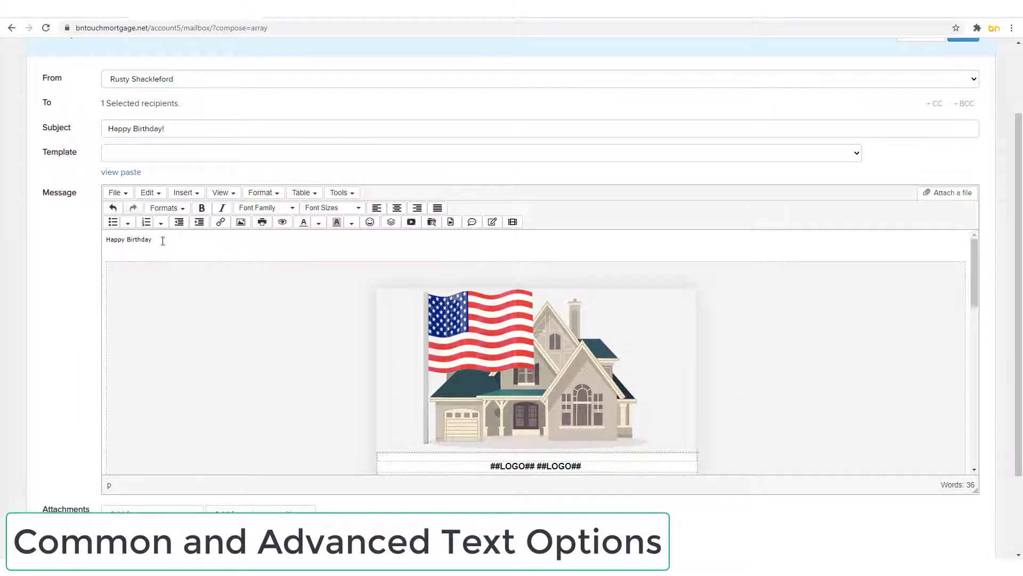
{"action": "left_click_drag", "start_coordinate": [162, 241], "coordinate": [106, 240]}
{"action": "key", "text": "BackSpace"}
{"action": "left_click", "coordinate": [110, 247]}
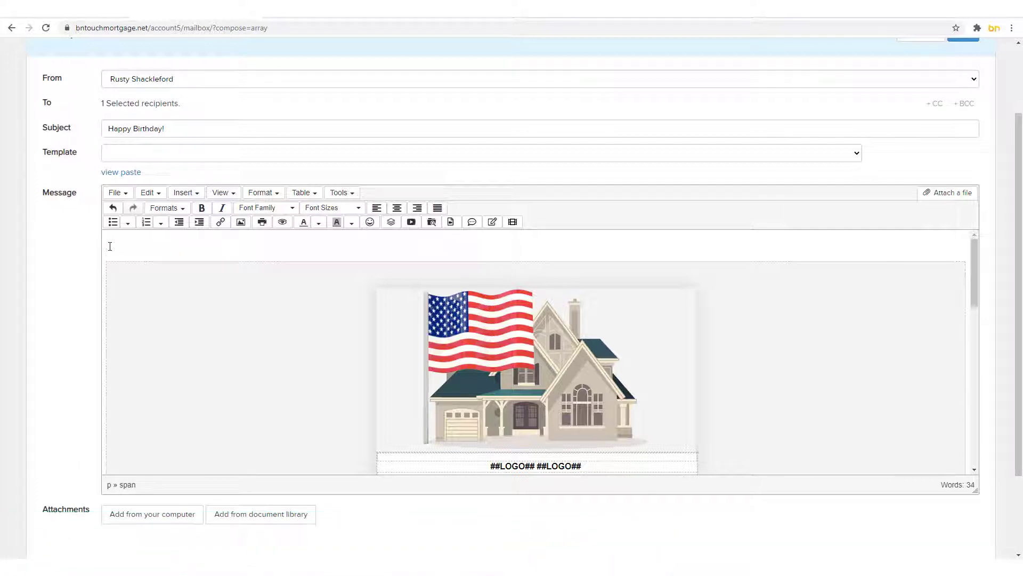
{"action": "left_click", "coordinate": [109, 246]}
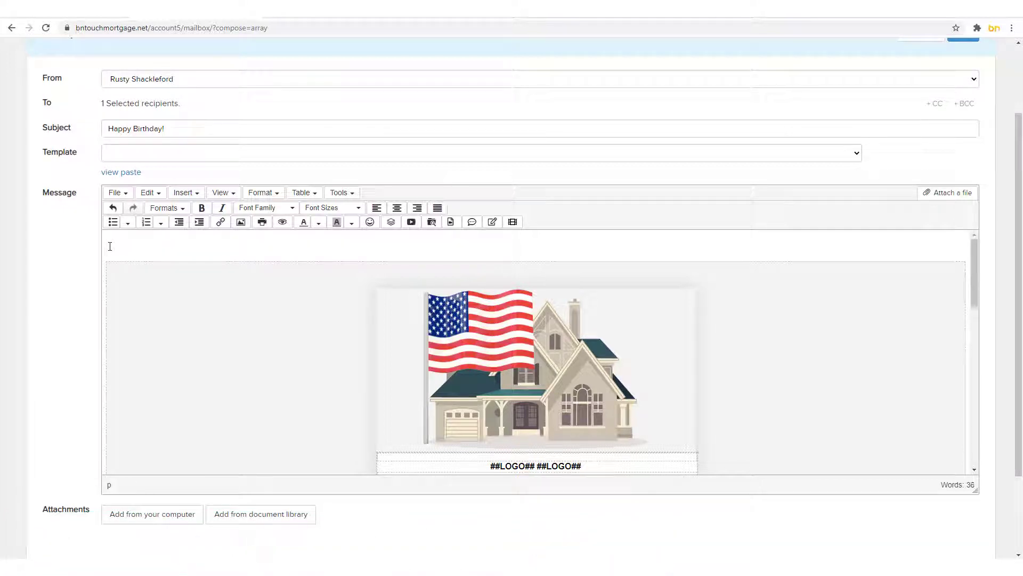
{"action": "left_click", "coordinate": [114, 208]}
{"action": "left_click", "coordinate": [134, 208]}
{"action": "left_click", "coordinate": [114, 209]}
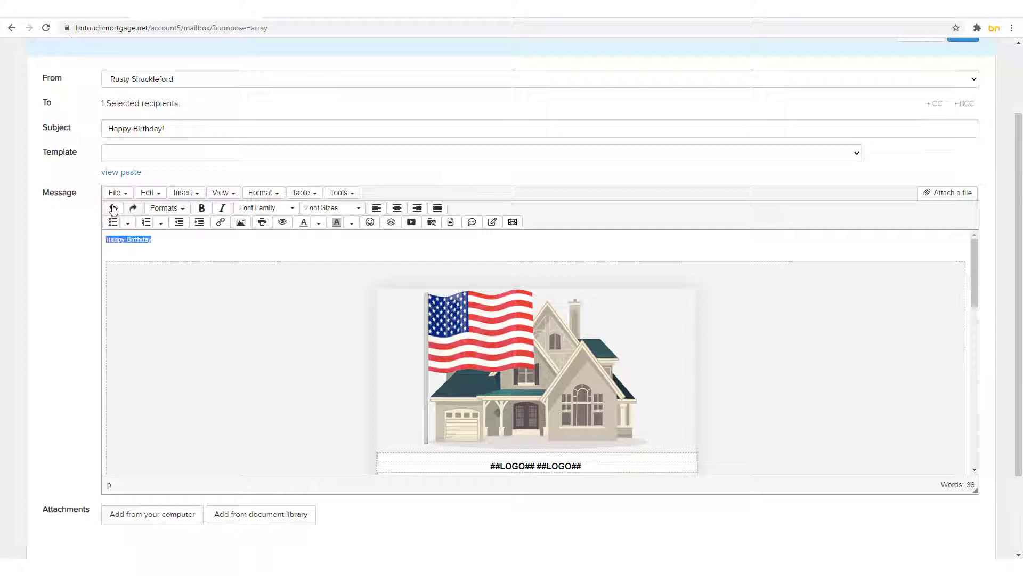
Format the "Happy Birthday" line as Heading 3 and make it italic.
{"action": "left_click", "coordinate": [180, 209]}
{"action": "mouse_move", "coordinate": [183, 226]}
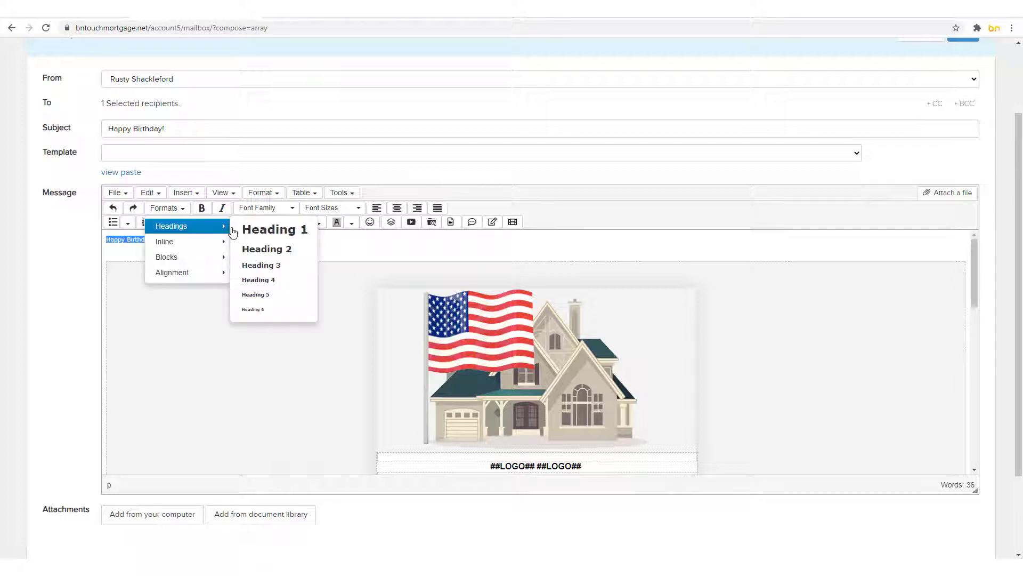
{"action": "left_click", "coordinate": [275, 266]}
{"action": "left_click", "coordinate": [249, 251]}
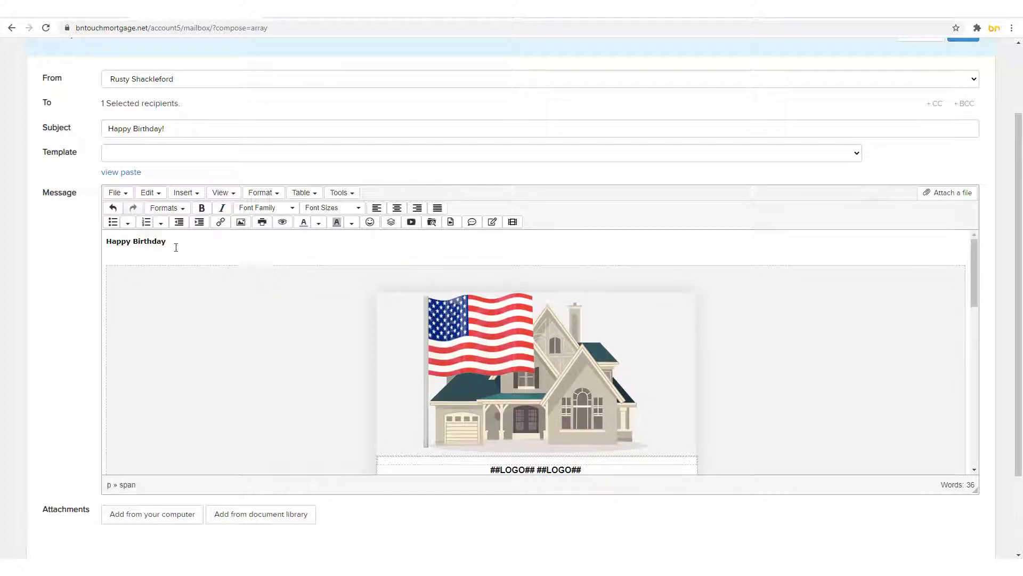
{"action": "left_click_drag", "start_coordinate": [181, 243], "coordinate": [99, 244]}
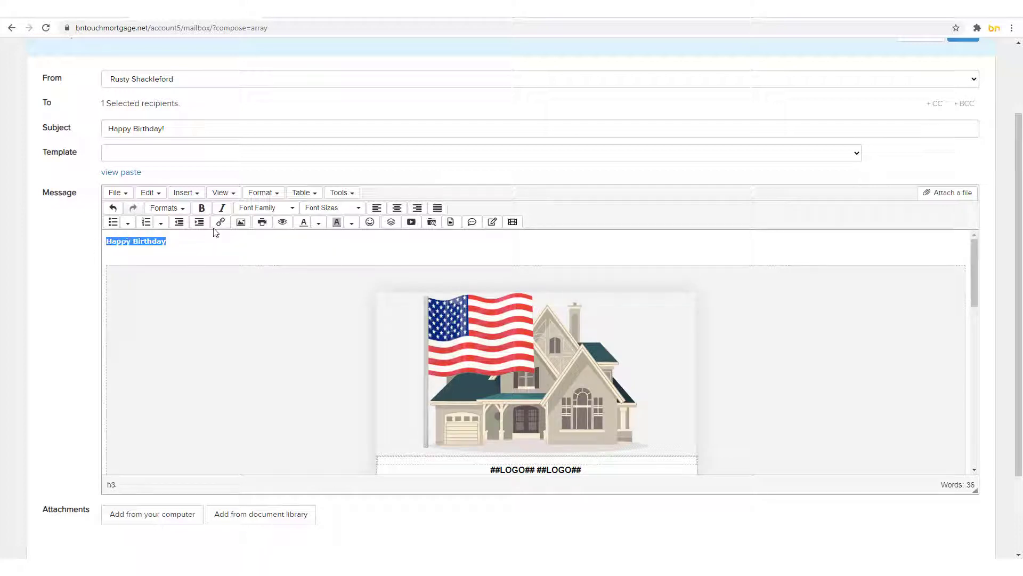
{"action": "left_click", "coordinate": [222, 207]}
Review the font family and font size choices, and try center and left alignment on the "Happy Birthday" heading.
{"action": "left_click", "coordinate": [275, 209]}
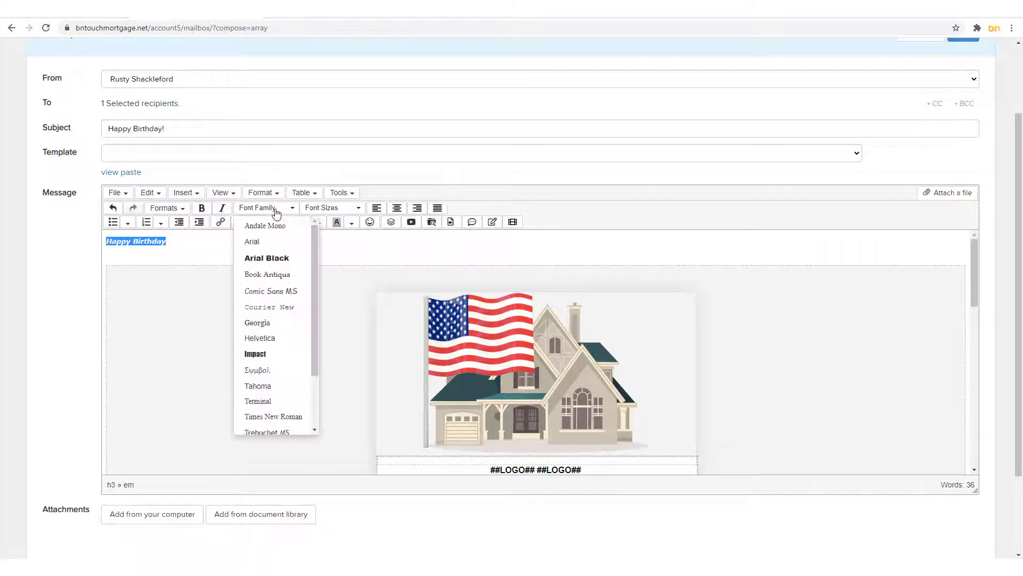
{"action": "left_click", "coordinate": [332, 209]}
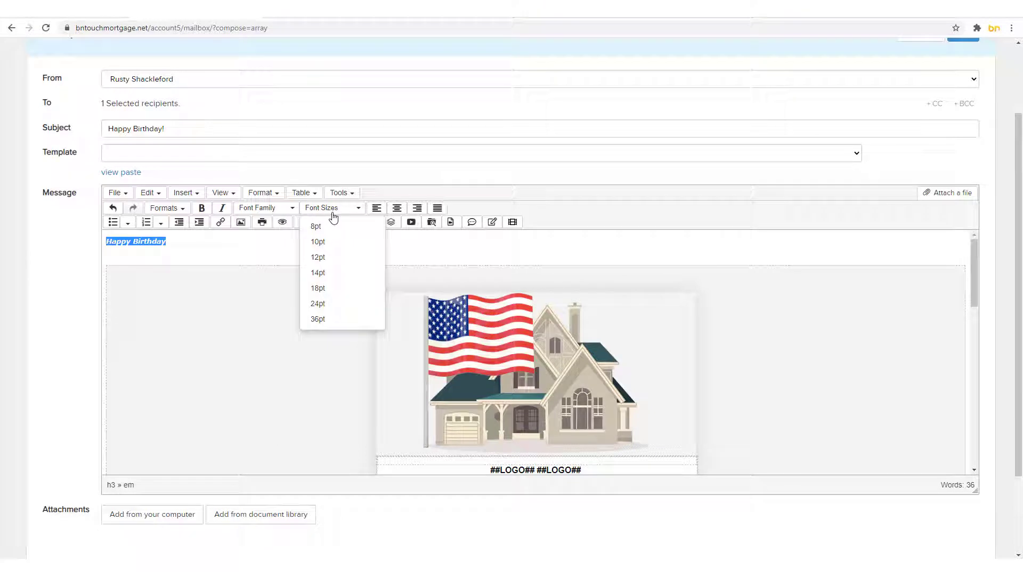
{"action": "left_click", "coordinate": [377, 210]}
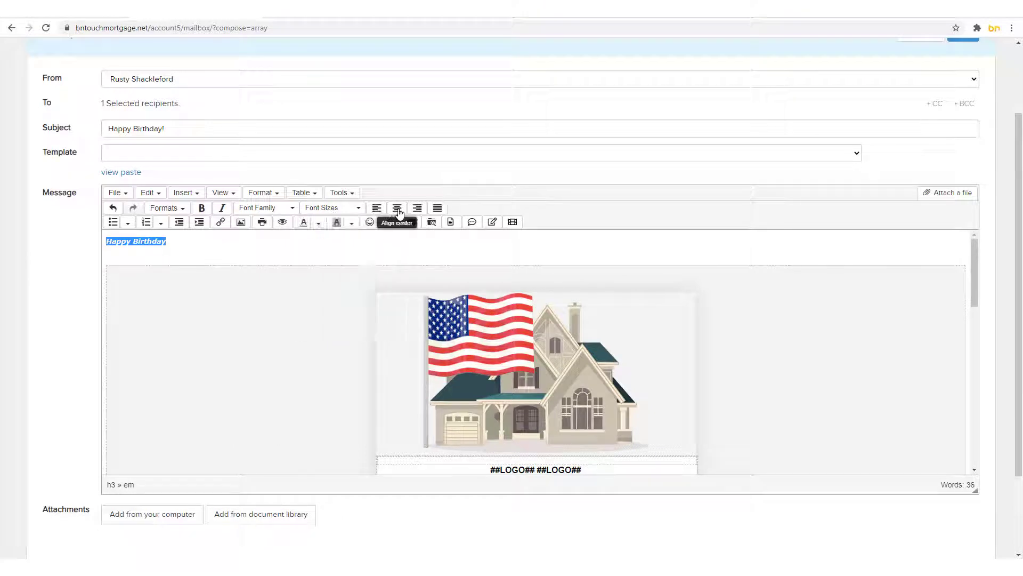
{"action": "left_click", "coordinate": [397, 208]}
{"action": "left_click", "coordinate": [377, 208]}
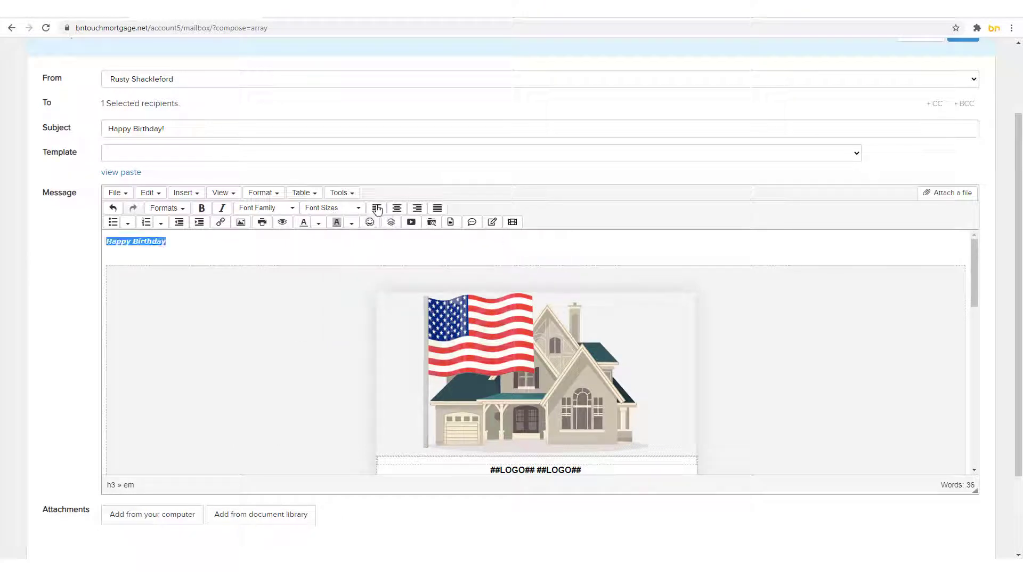
Turn the "Happy Birthday" heading into a numbered list item with the Lower Alpha style.
{"action": "left_click", "coordinate": [160, 222]}
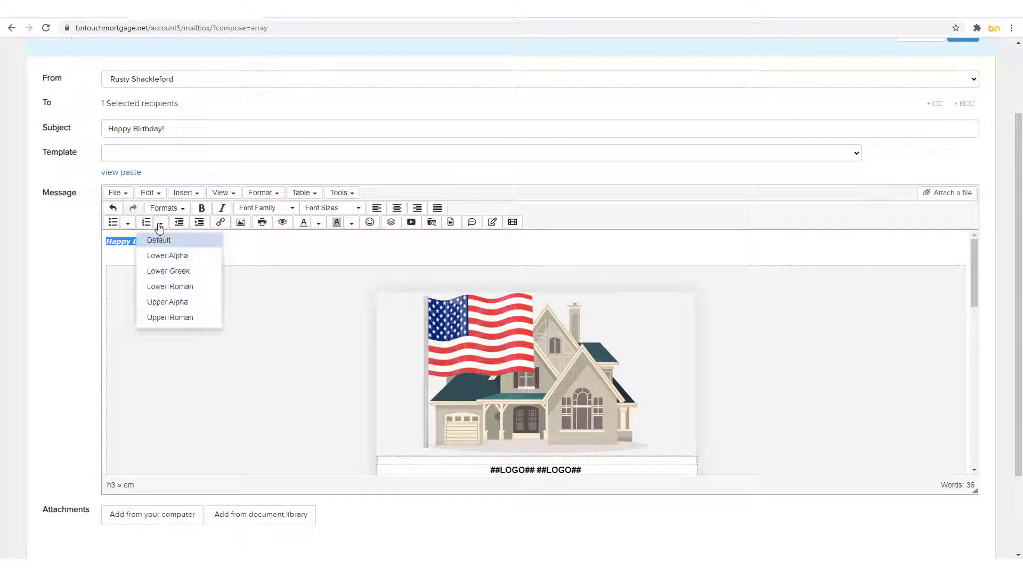
{"action": "left_click", "coordinate": [181, 256]}
{"action": "left_click", "coordinate": [119, 244]}
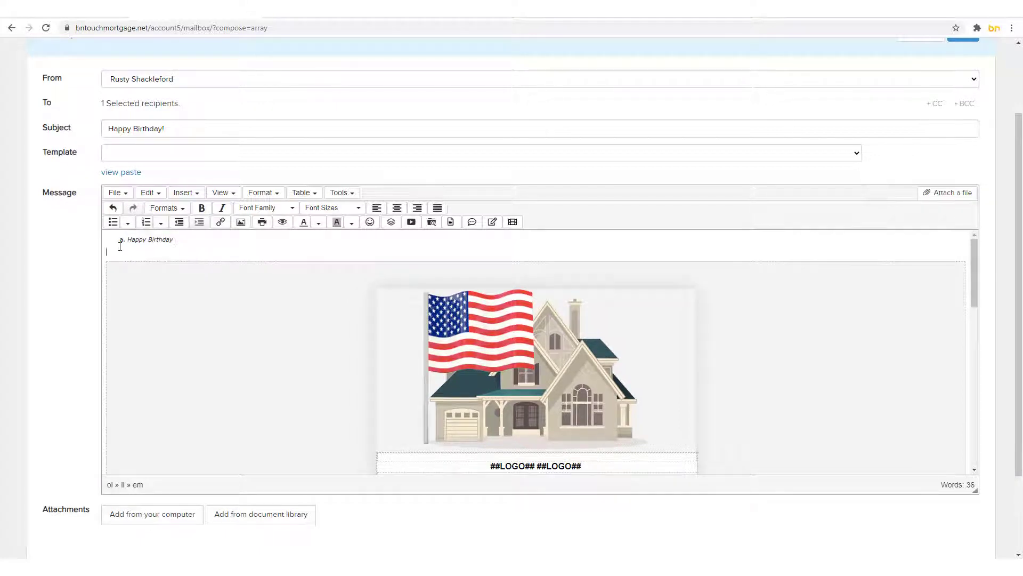
Decrease and increase the indent of the "Happy Birthday" list item to make it an indented paragraph.
{"action": "left_click", "coordinate": [193, 241]}
{"action": "left_click", "coordinate": [179, 222]}
{"action": "left_click", "coordinate": [200, 223]}
{"action": "left_click", "coordinate": [183, 242]}
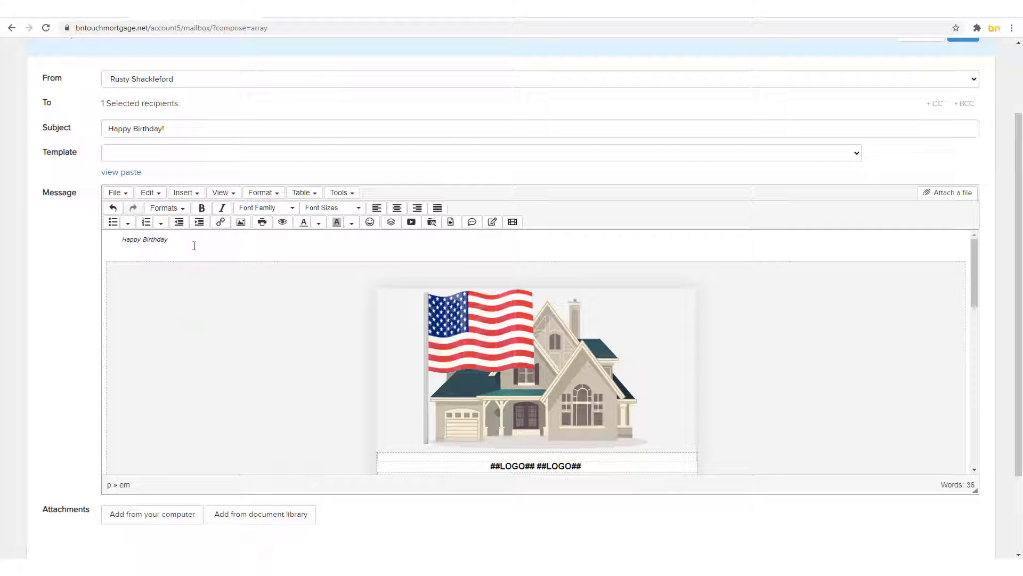
{"action": "left_click", "coordinate": [221, 224]}
{"action": "type", "text": "w"}
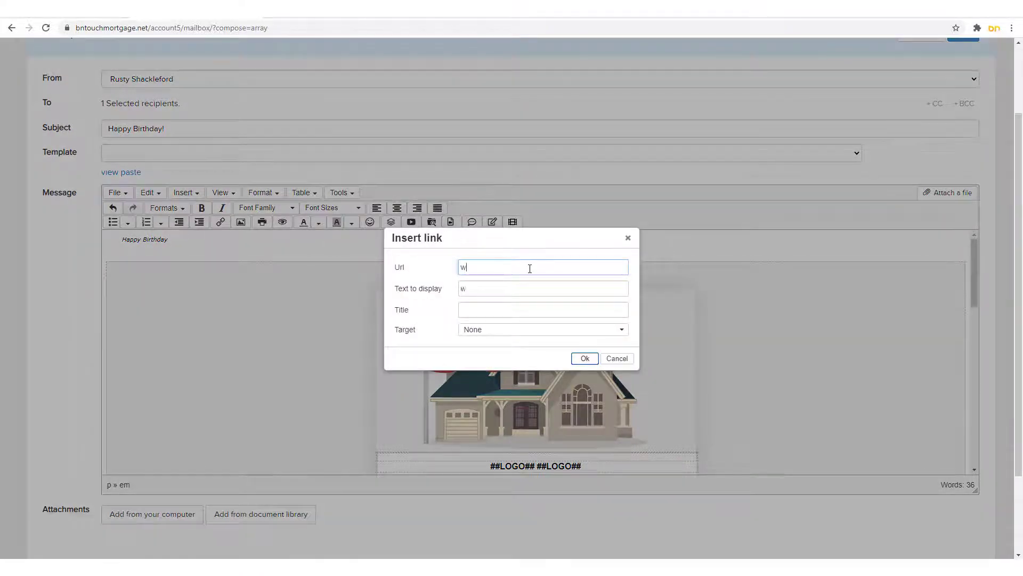
{"action": "type", "text": "ww.google.com"}
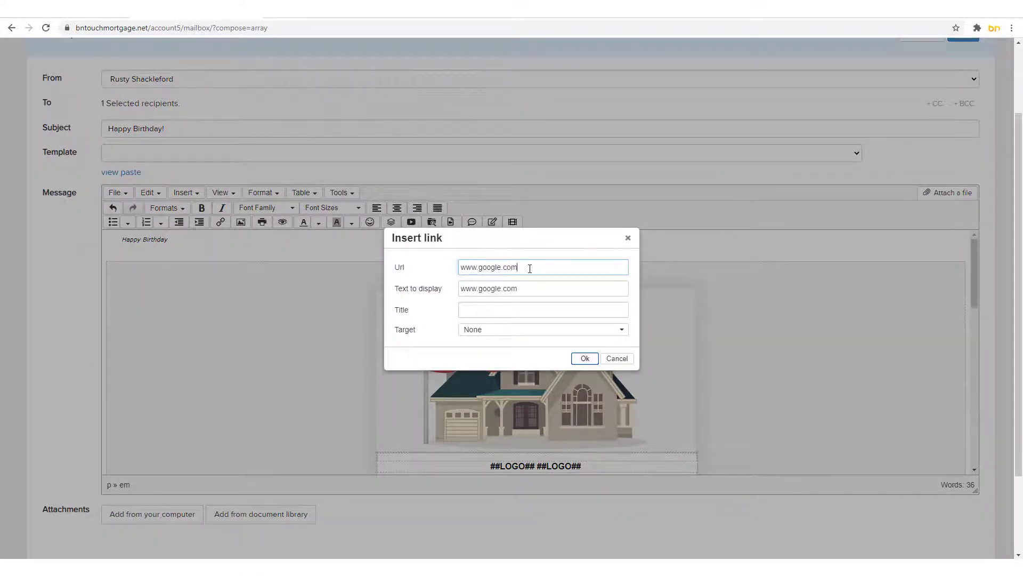
{"action": "left_click_drag", "start_coordinate": [534, 295], "coordinate": [416, 282]}
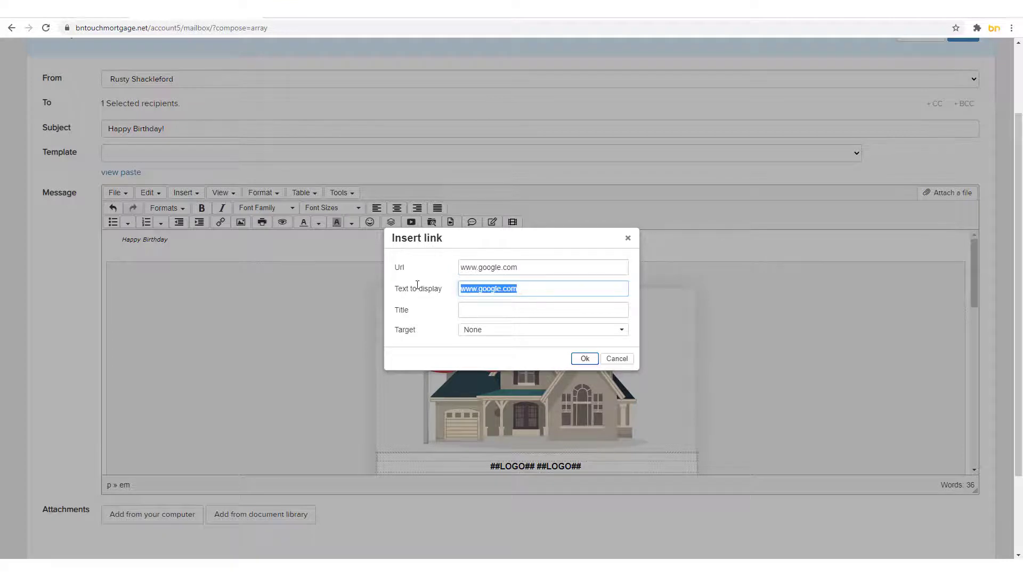
{"action": "type", "text": "Google"}
{"action": "left_click", "coordinate": [483, 330]}
{"action": "left_click", "coordinate": [486, 362]}
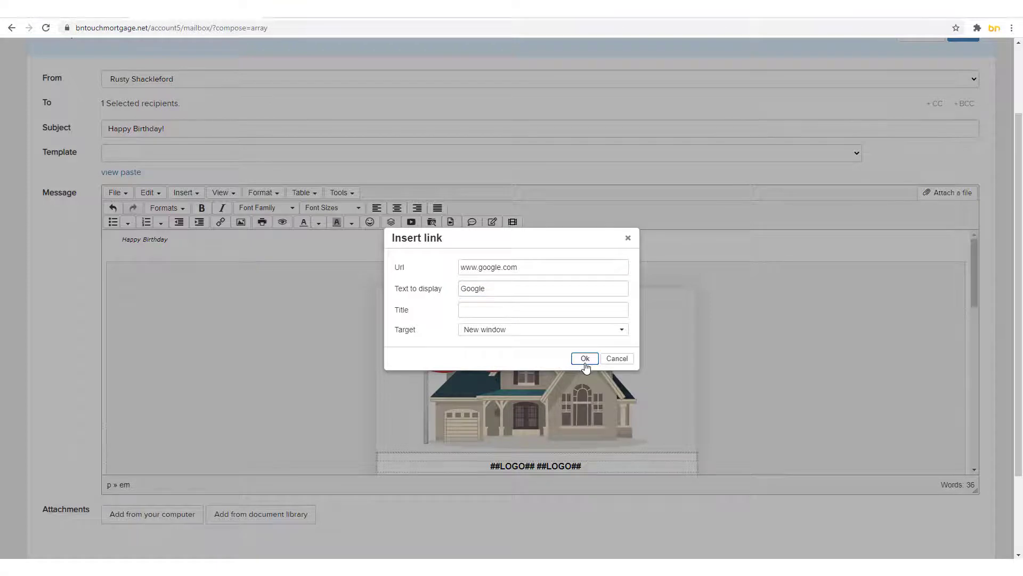
{"action": "left_click", "coordinate": [586, 358]}
{"action": "left_click", "coordinate": [233, 252]}
{"action": "left_click", "coordinate": [179, 242]}
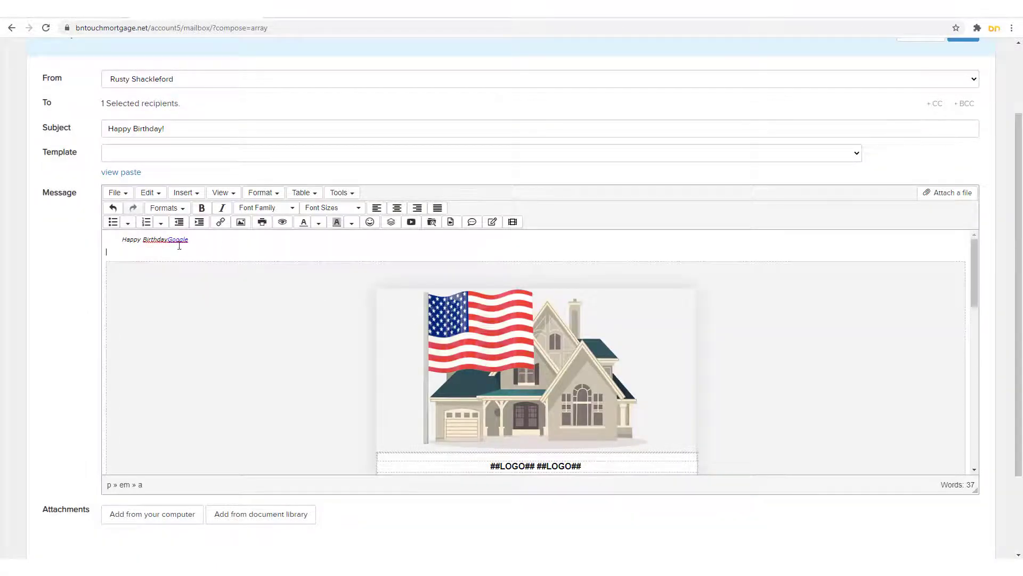
{"action": "left_click", "coordinate": [171, 245]}
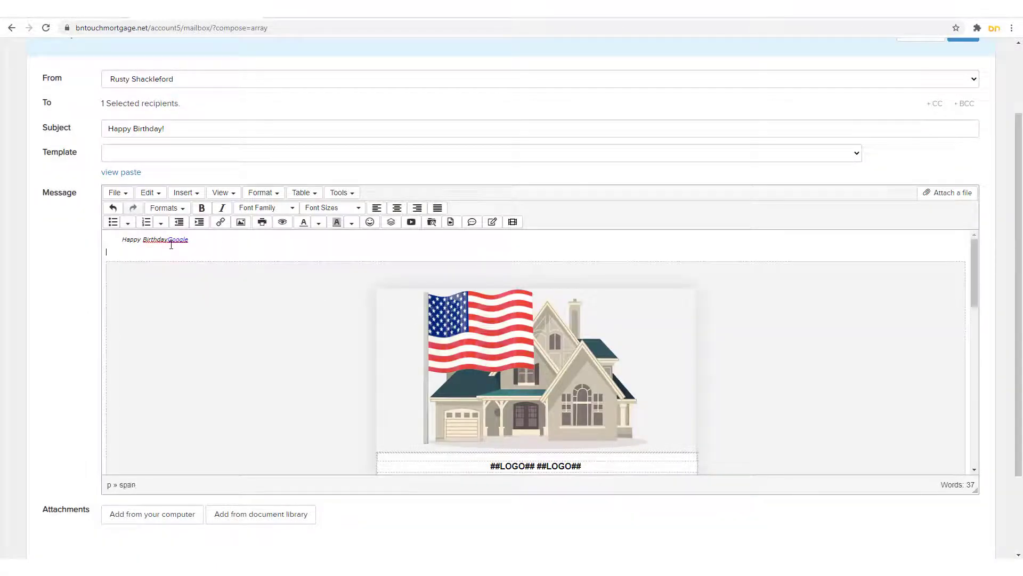
Check the message in the print dialog and in the email preview, closing both without printing.
{"action": "left_click", "coordinate": [262, 223]}
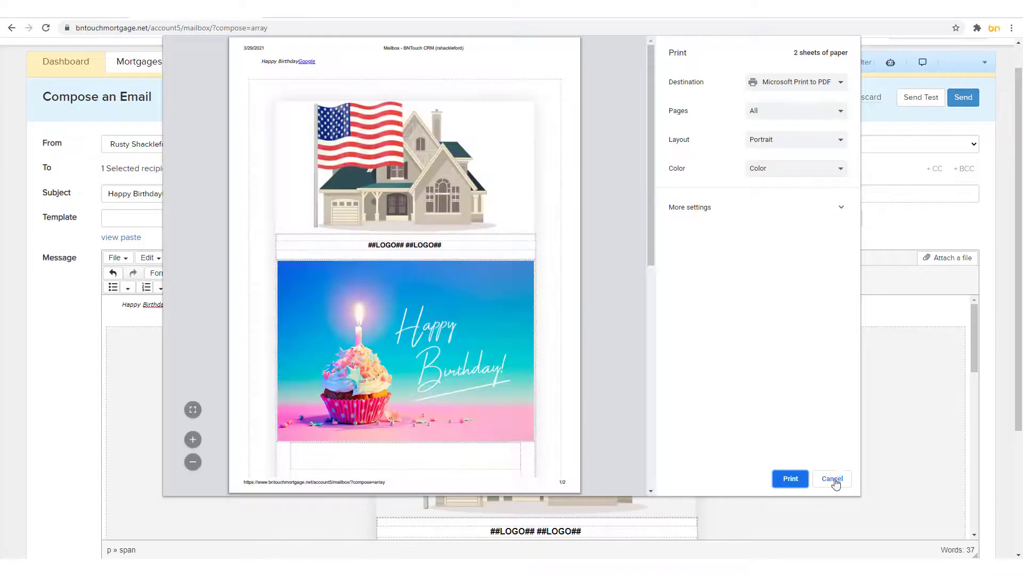
{"action": "left_click", "coordinate": [833, 479]}
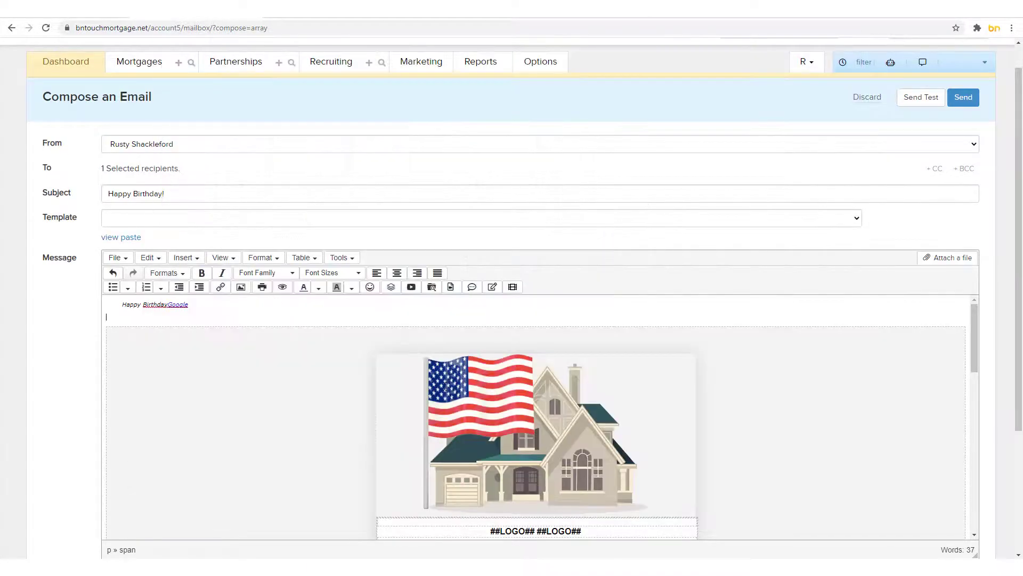
{"action": "left_click", "coordinate": [282, 287]}
{"action": "scroll", "coordinate": [634, 314], "scroll_direction": "down", "scroll_amount": 5}
{"action": "key", "text": "Escape"}
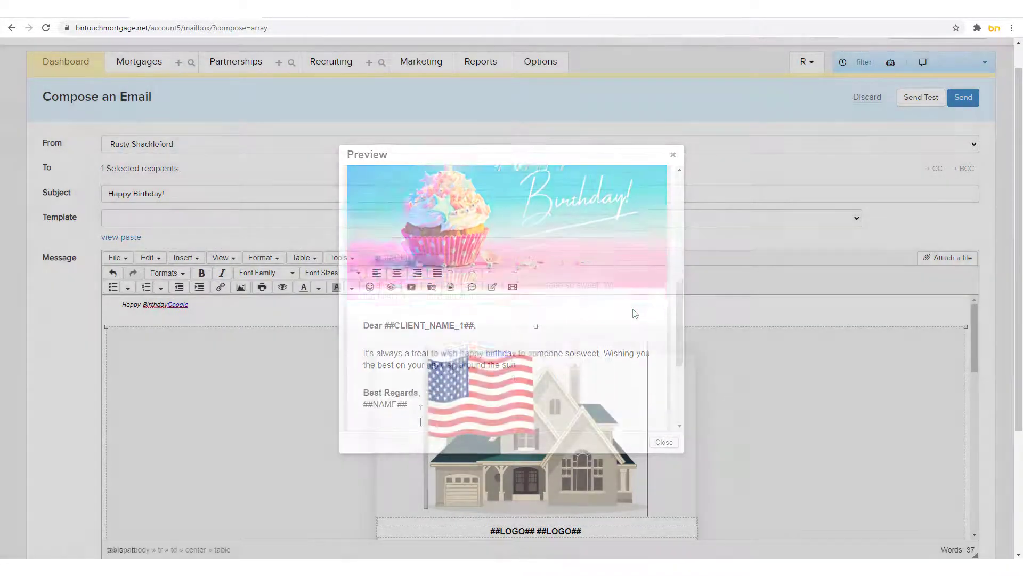
Open the image settings of the house picture and examine its source address.
{"action": "left_click", "coordinate": [477, 384]}
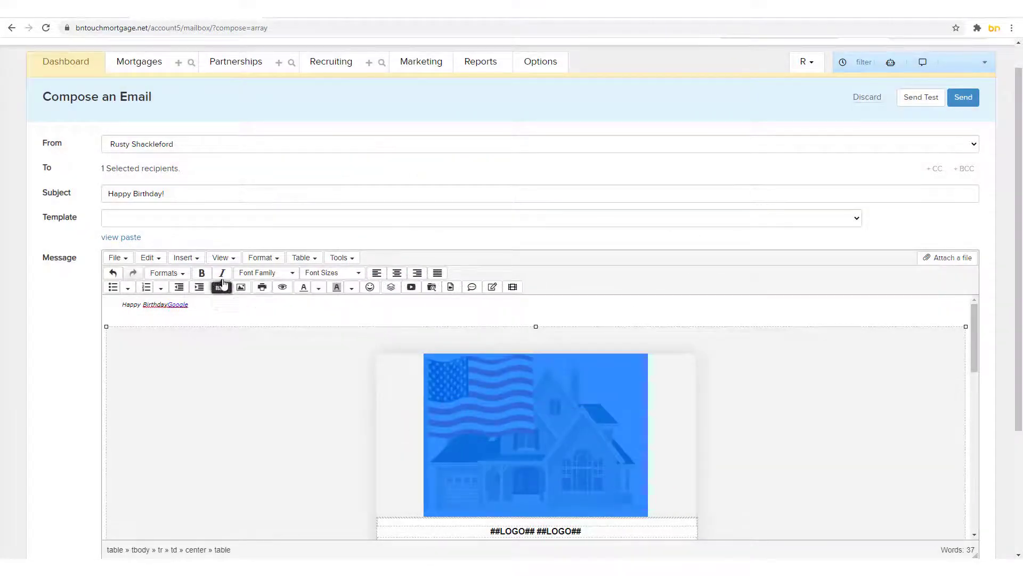
{"action": "left_click", "coordinate": [240, 287]}
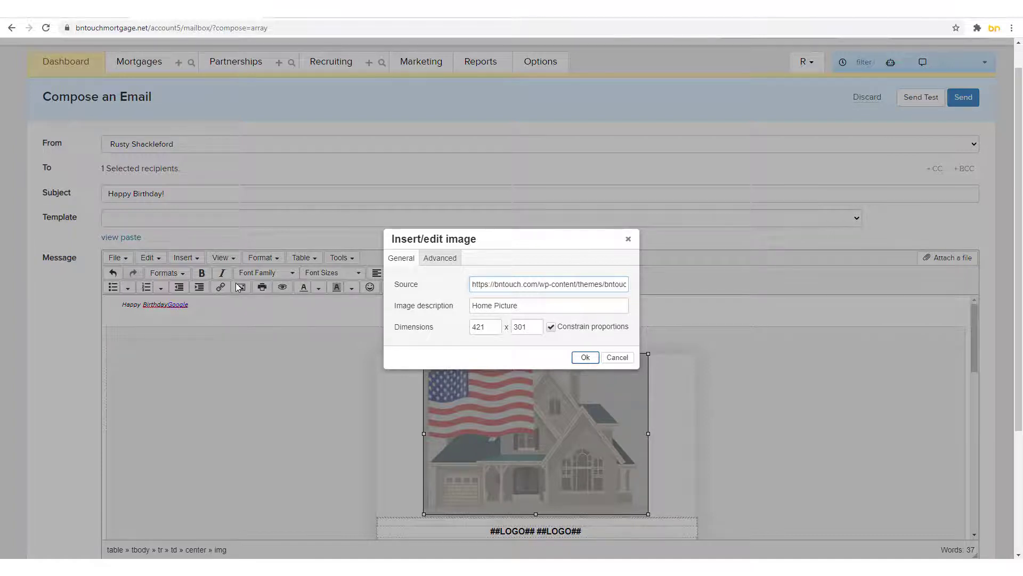
{"action": "left_click_drag", "start_coordinate": [500, 284], "coordinate": [641, 291]}
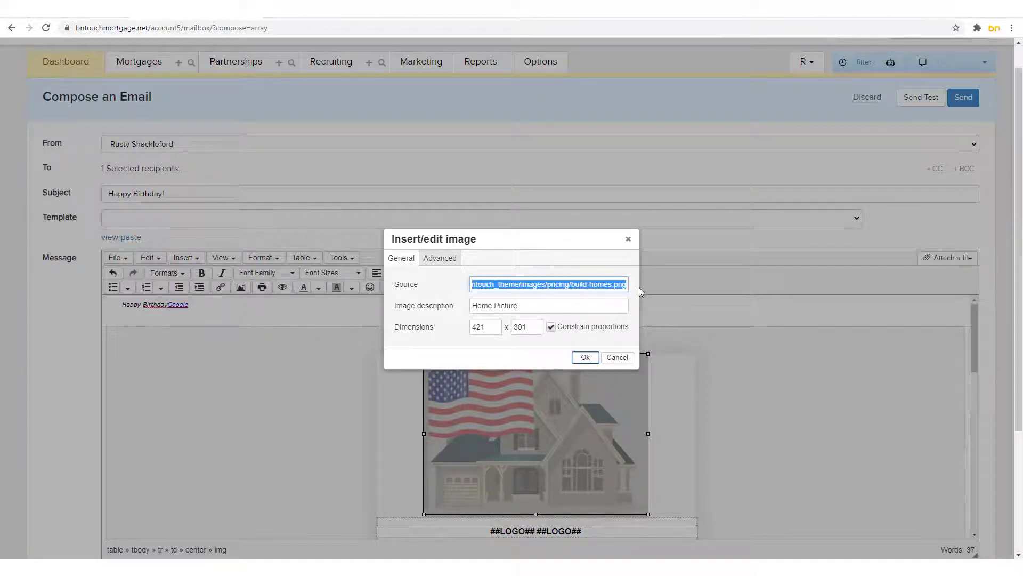
{"action": "left_click", "coordinate": [639, 288]}
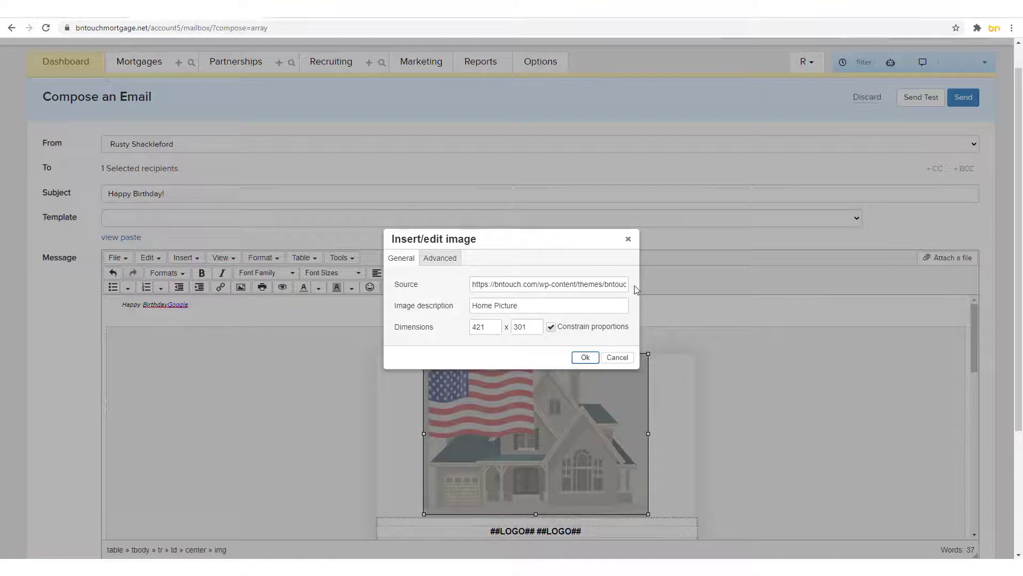
Set the house picture's vertical space to 1 and border to 1 in the advanced image settings, and apply them.
{"action": "left_click", "coordinate": [440, 259]}
{"action": "left_click", "coordinate": [493, 279]}
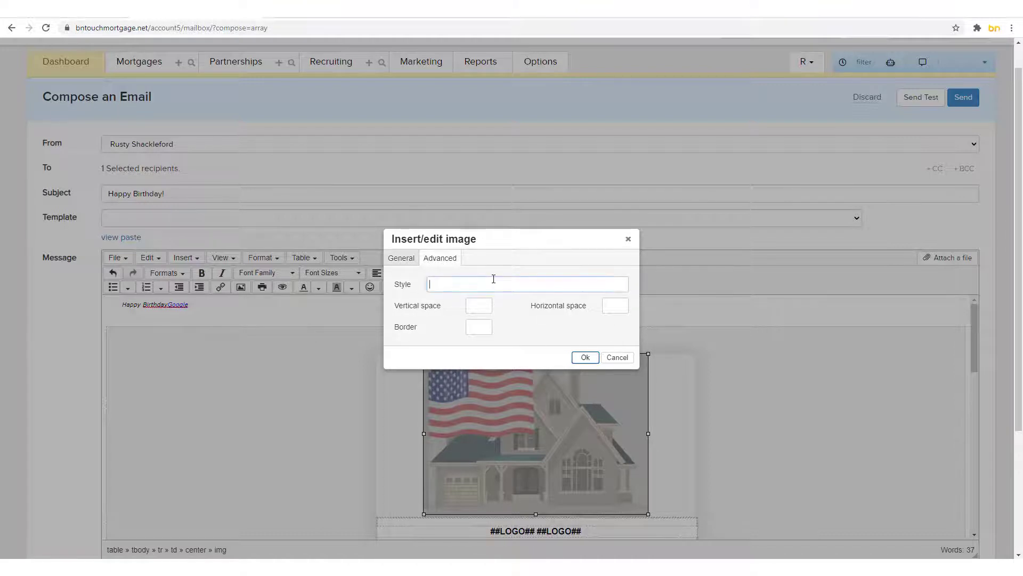
{"action": "left_click", "coordinate": [477, 306]}
{"action": "type", "text": "1"}
{"action": "left_click", "coordinate": [480, 327]}
{"action": "type", "text": "1"}
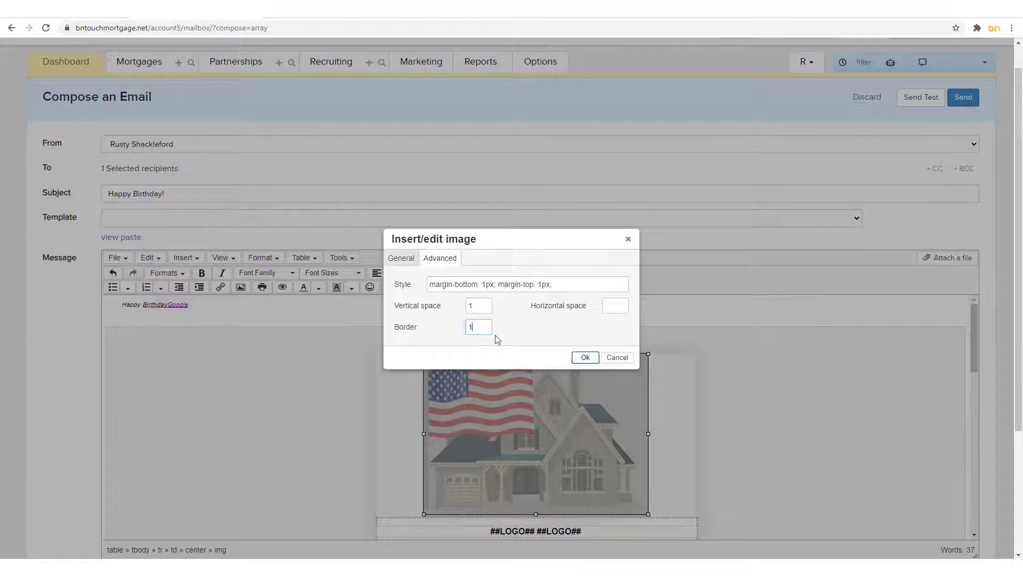
{"action": "left_click", "coordinate": [562, 336]}
{"action": "left_click", "coordinate": [585, 357]}
{"action": "left_click", "coordinate": [410, 394]}
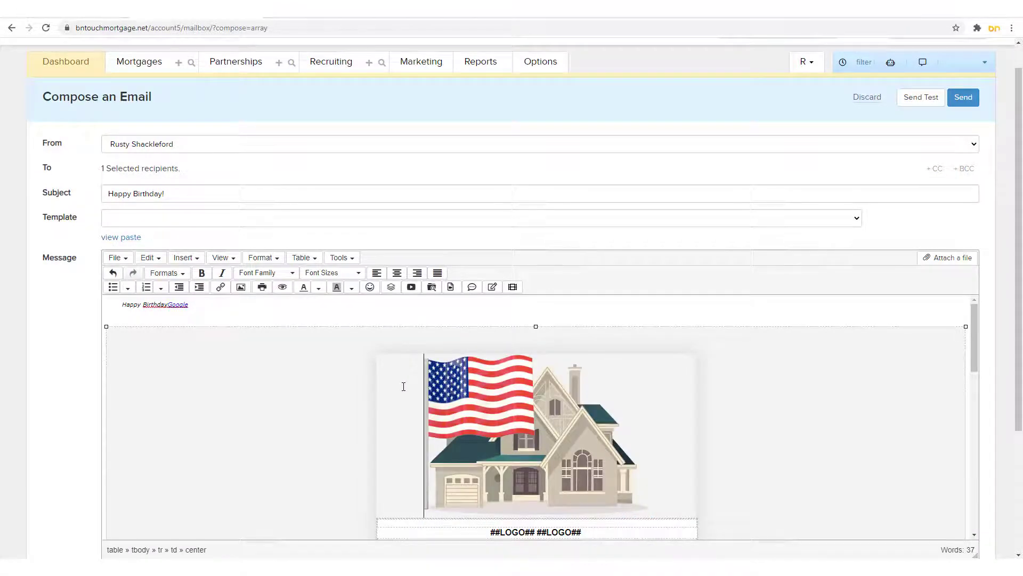
Colour the "Happy BirthdayGoogle" text line at the start of the message red.
{"action": "left_click", "coordinate": [132, 310]}
{"action": "left_click_drag", "start_coordinate": [132, 309], "coordinate": [226, 309]}
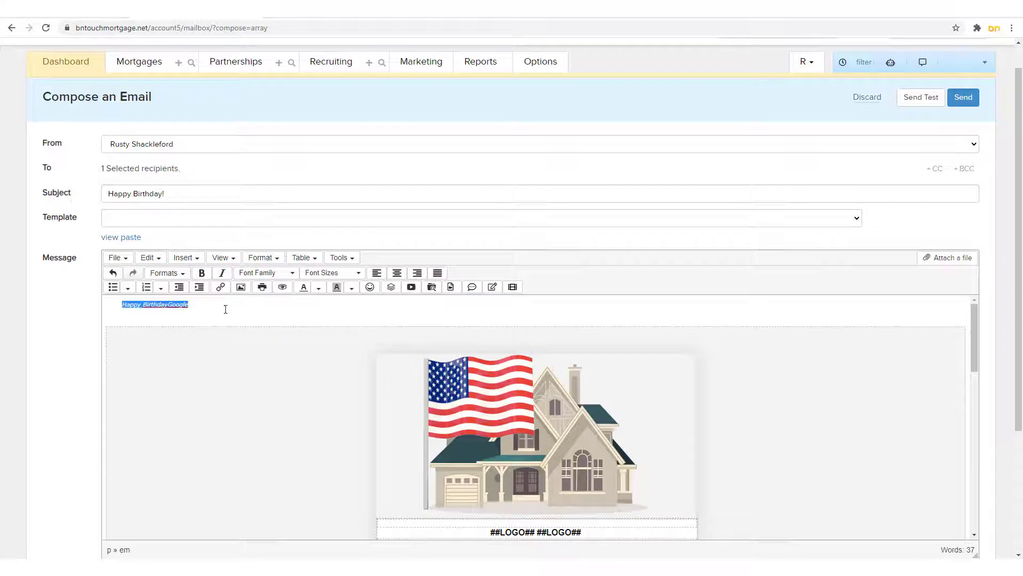
{"action": "left_click", "coordinate": [318, 287]}
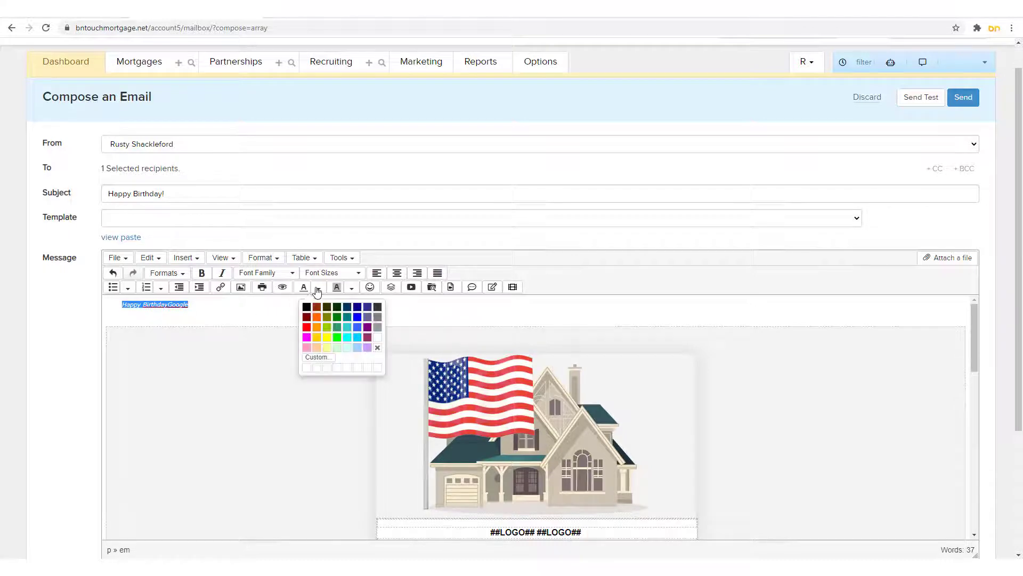
{"action": "left_click", "coordinate": [311, 327]}
{"action": "left_click", "coordinate": [258, 315]}
Apply an indigo background colour to the "Happy BirthdayGoogle" text line and check it with the text selected and deselected.
{"action": "left_click_drag", "start_coordinate": [125, 307], "coordinate": [207, 304]}
{"action": "left_click", "coordinate": [351, 288]}
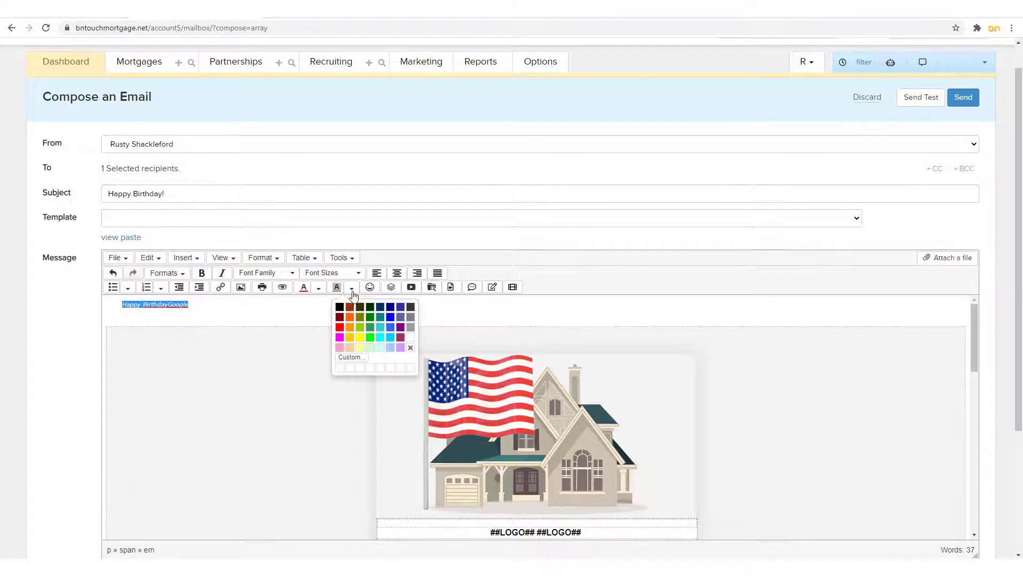
{"action": "left_click", "coordinate": [400, 307]}
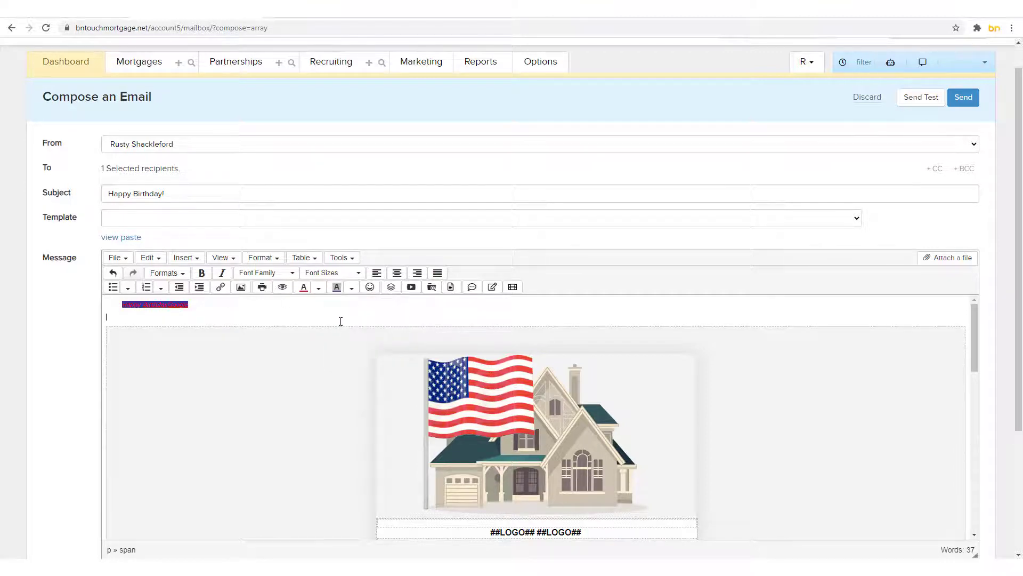
{"action": "left_click", "coordinate": [197, 304]}
{"action": "left_click_drag", "start_coordinate": [197, 304], "coordinate": [102, 307]}
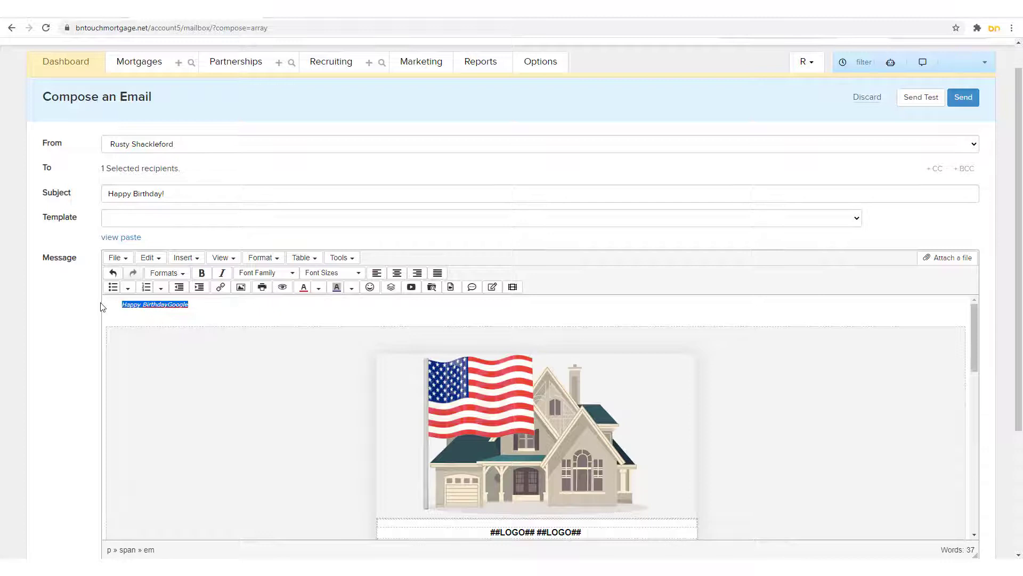
{"action": "left_click", "coordinate": [270, 316]}
Look over the available emoticons and examine the meta-tags in the birthday message's greeting, sign-off and footer.
{"action": "left_click", "coordinate": [371, 288]}
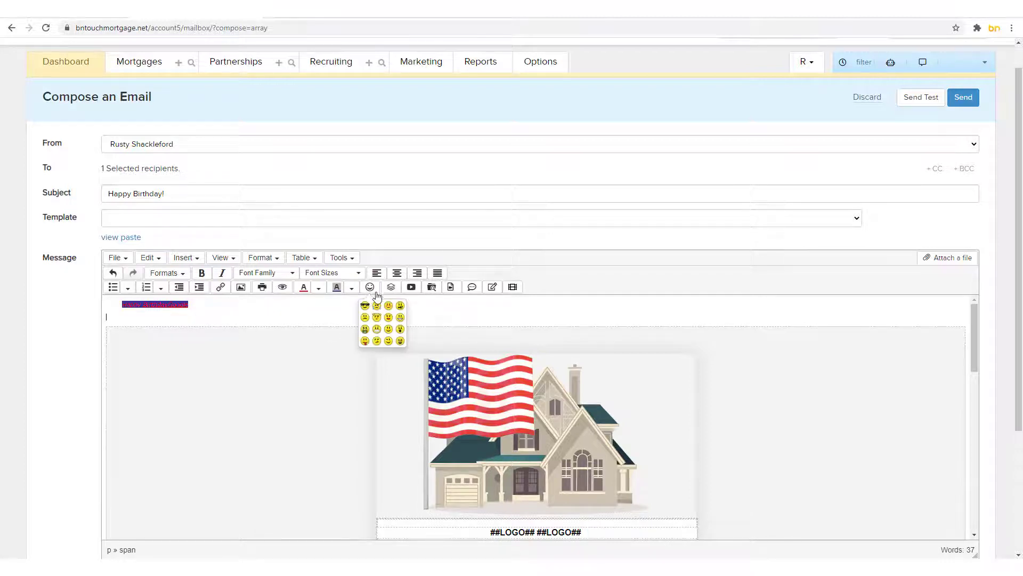
{"action": "left_click", "coordinate": [388, 335]}
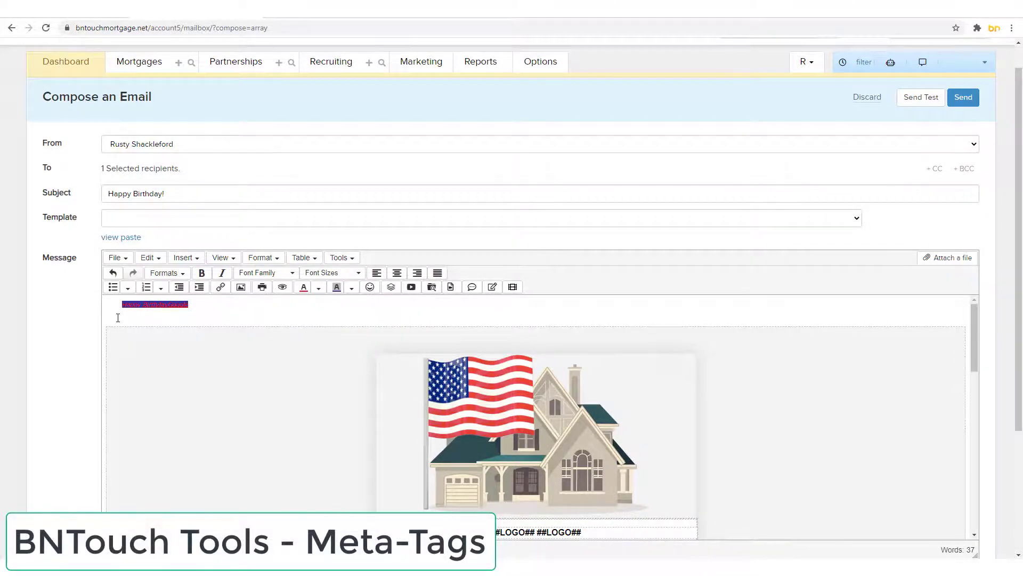
{"action": "scroll", "coordinate": [118, 319], "scroll_direction": "down", "scroll_amount": 10}
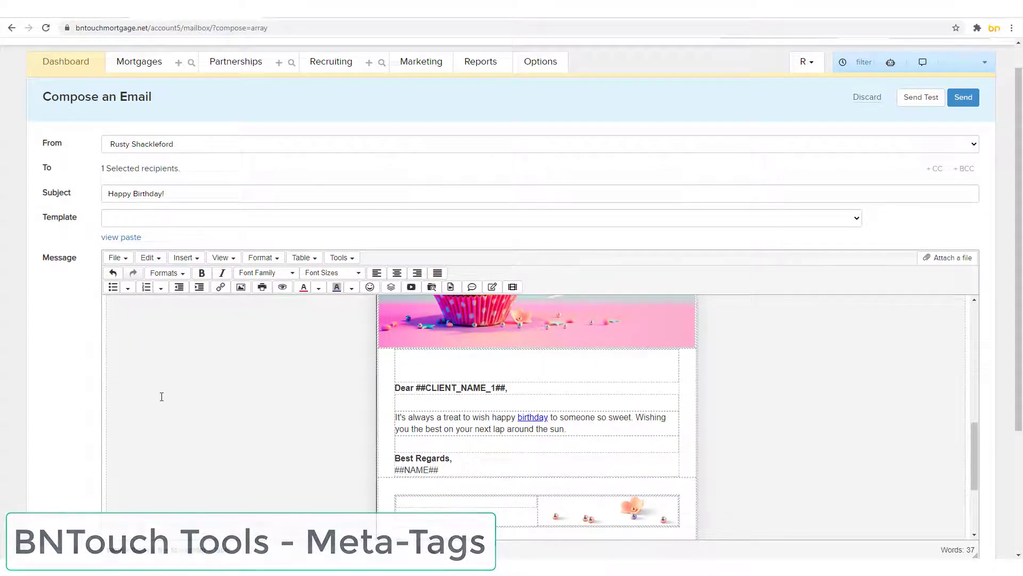
{"action": "scroll", "coordinate": [162, 397], "scroll_direction": "down", "scroll_amount": 2}
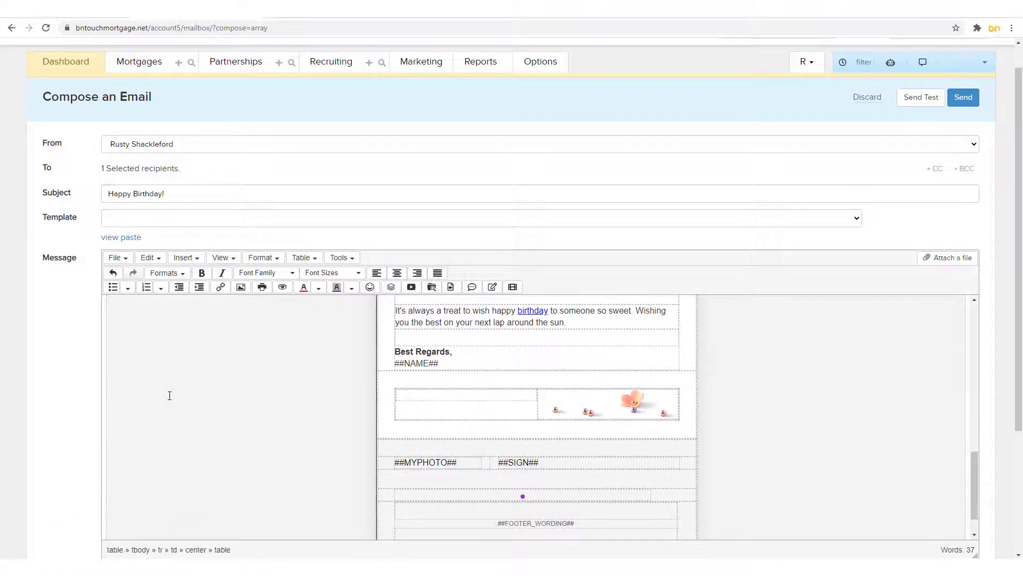
{"action": "scroll", "coordinate": [168, 396], "scroll_direction": "up", "scroll_amount": 1}
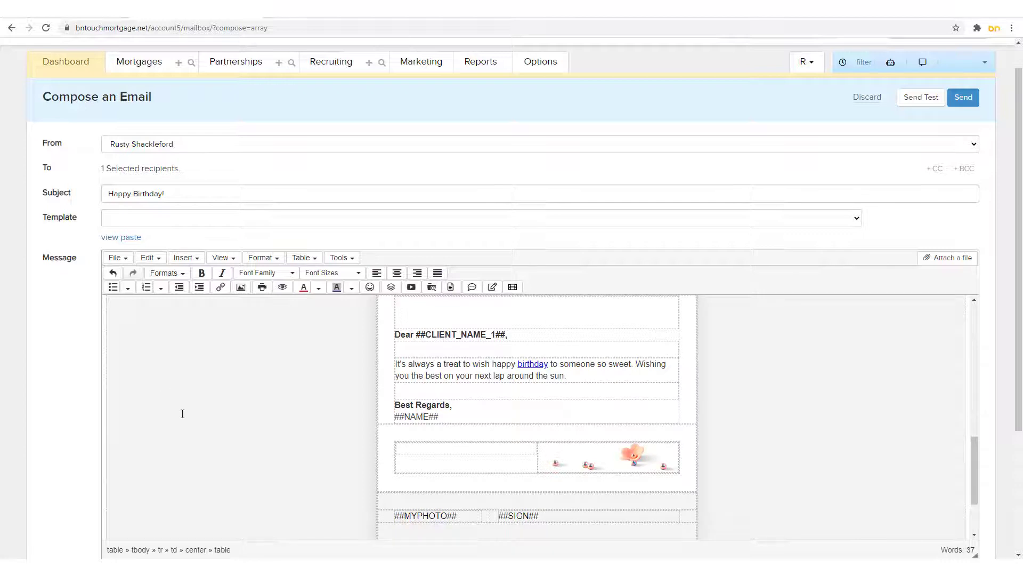
Search the meta-tags for "client name" and insert the Client Name Combined Full tag above the logo tags.
{"action": "left_click", "coordinate": [390, 288]}
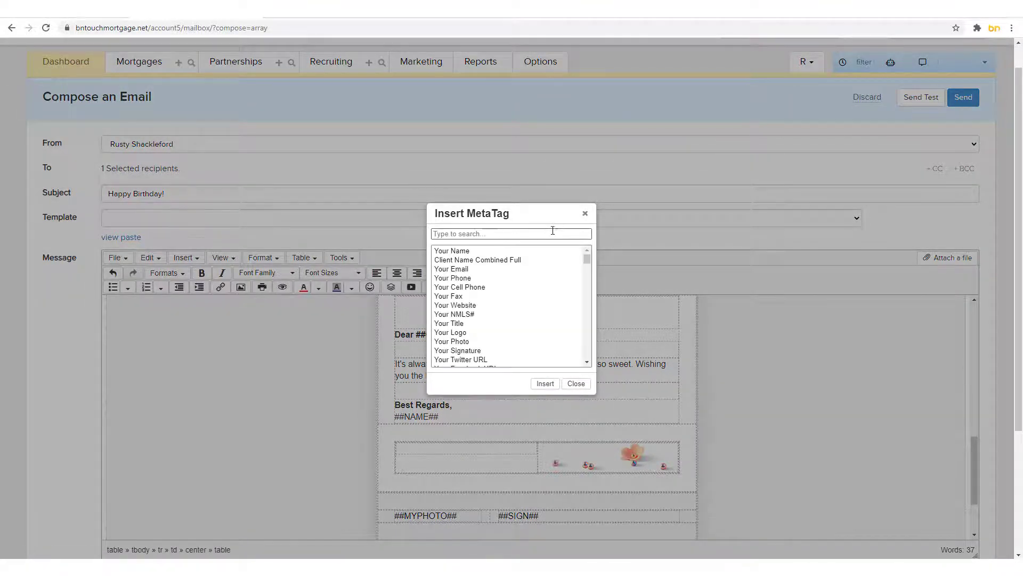
{"action": "left_click", "coordinate": [552, 233]}
{"action": "type", "text": "client "}
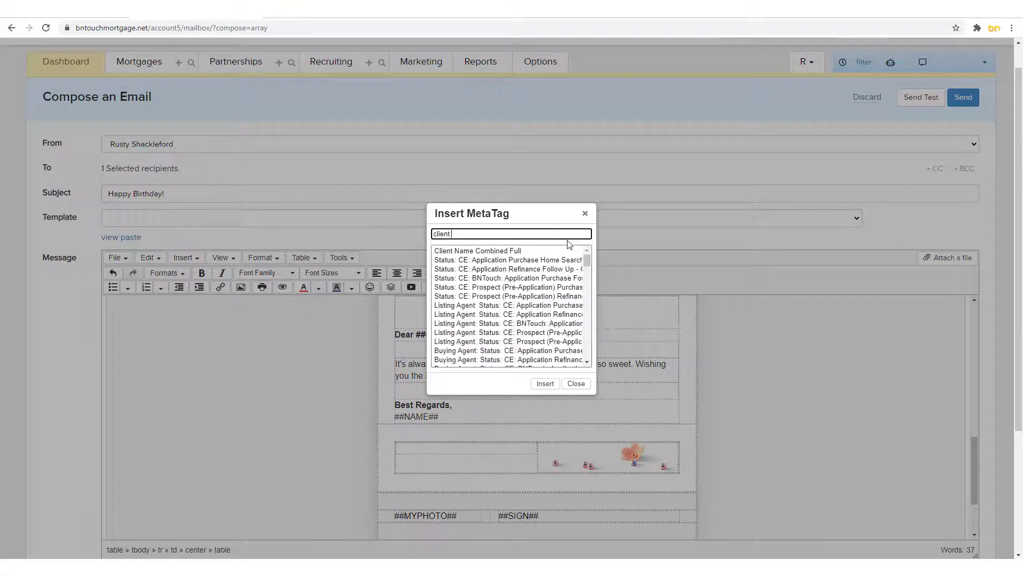
{"action": "type", "text": "name"}
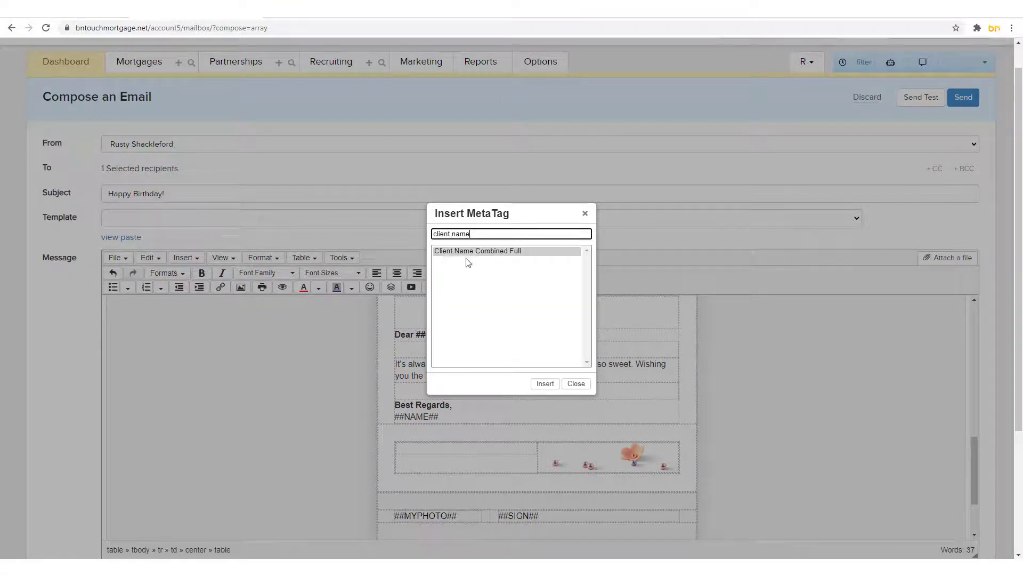
{"action": "left_click", "coordinate": [477, 251]}
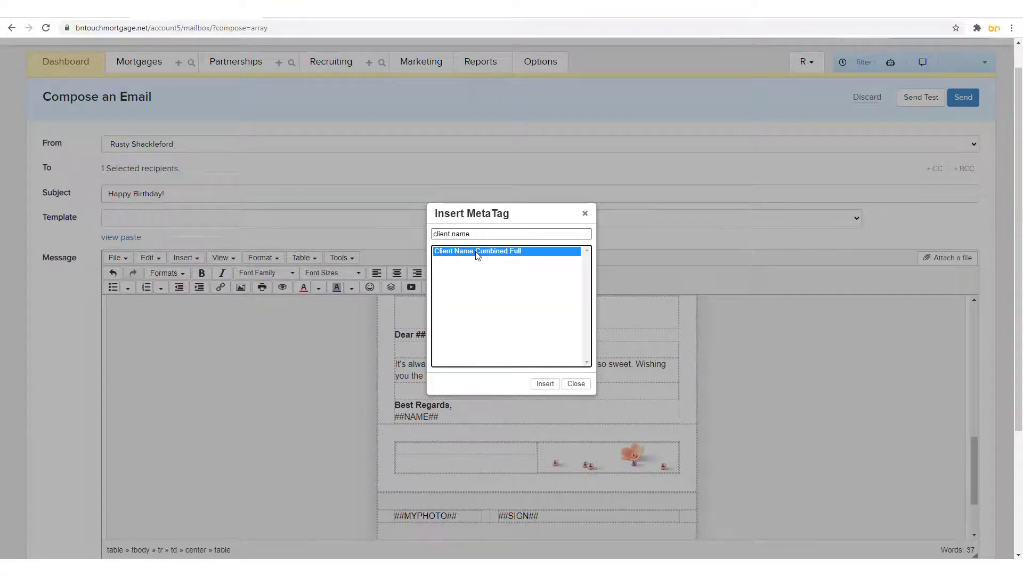
{"action": "left_click", "coordinate": [548, 385]}
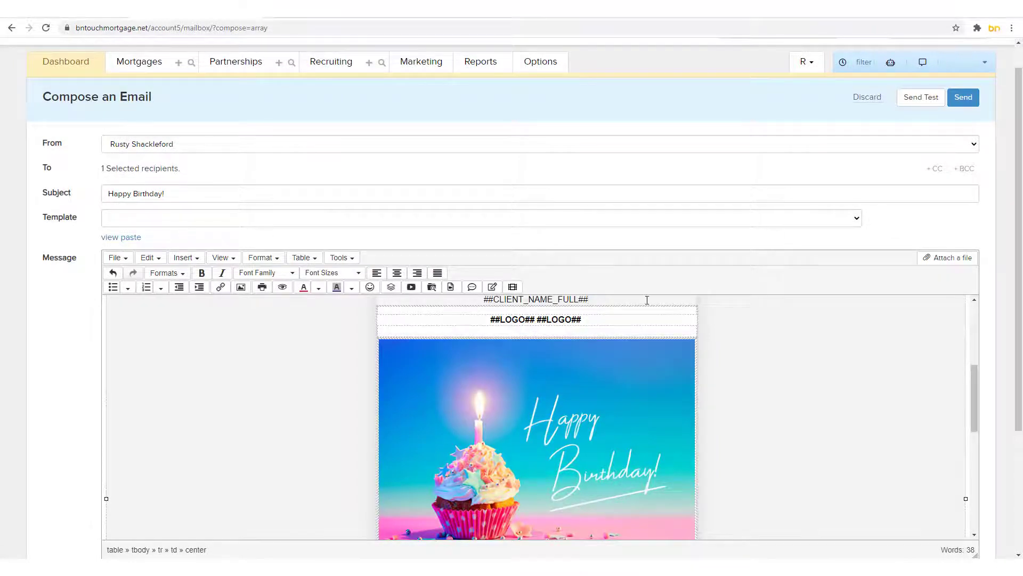
{"action": "scroll", "coordinate": [647, 300], "scroll_direction": "down", "scroll_amount": 7}
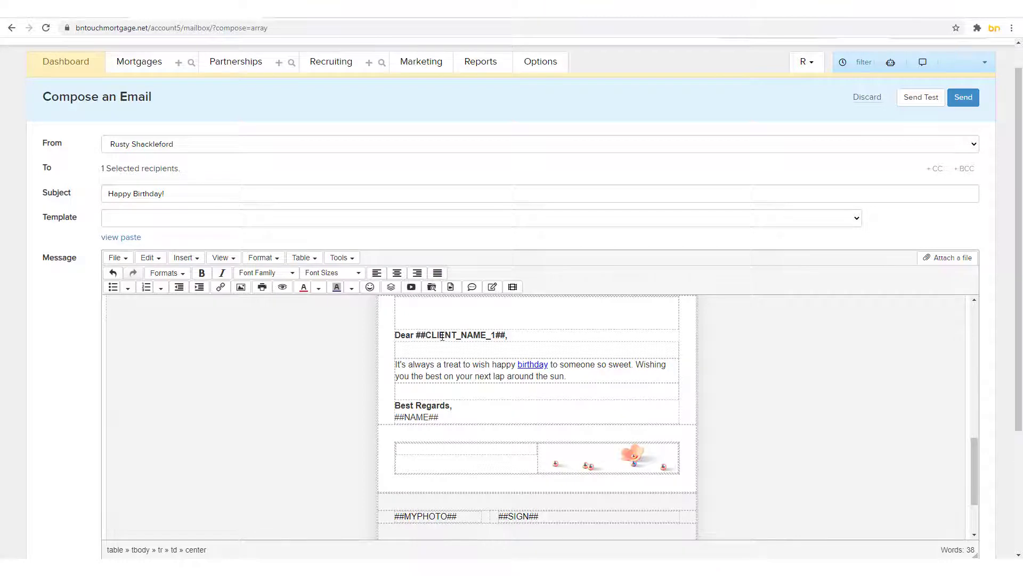
{"action": "left_click", "coordinate": [529, 336]}
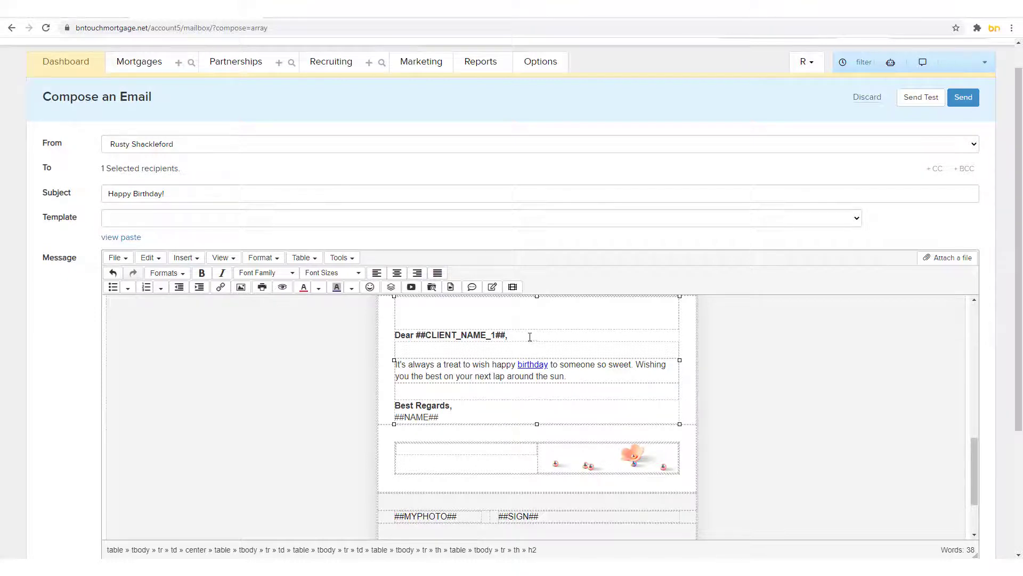
{"action": "left_click", "coordinate": [511, 348]}
{"action": "left_click", "coordinate": [411, 288]}
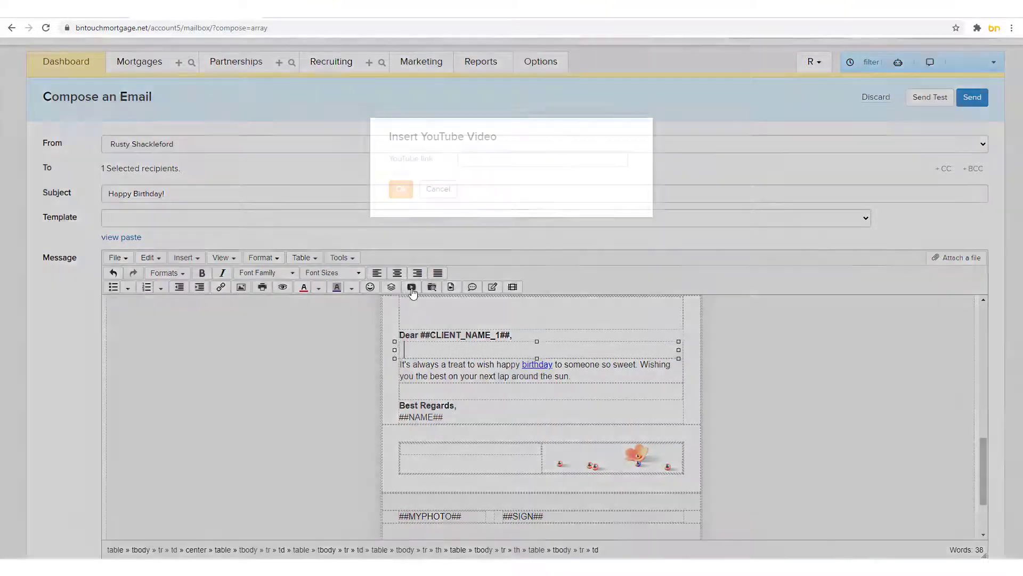
{"action": "left_click", "coordinate": [480, 158]}
{"action": "type", "text": "https://youtu.be/M4c6YyGNWVk"}
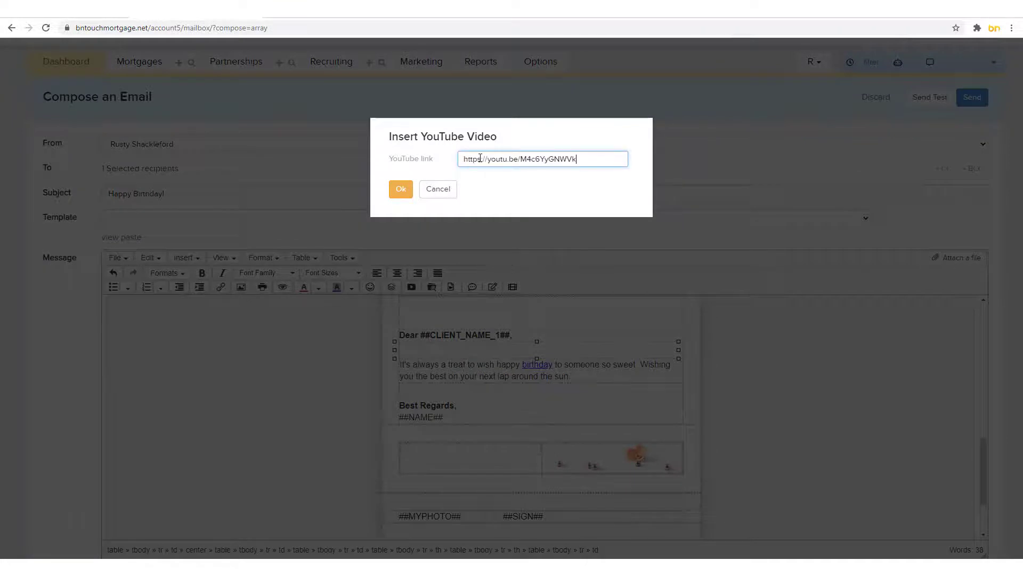
{"action": "left_click", "coordinate": [400, 189]}
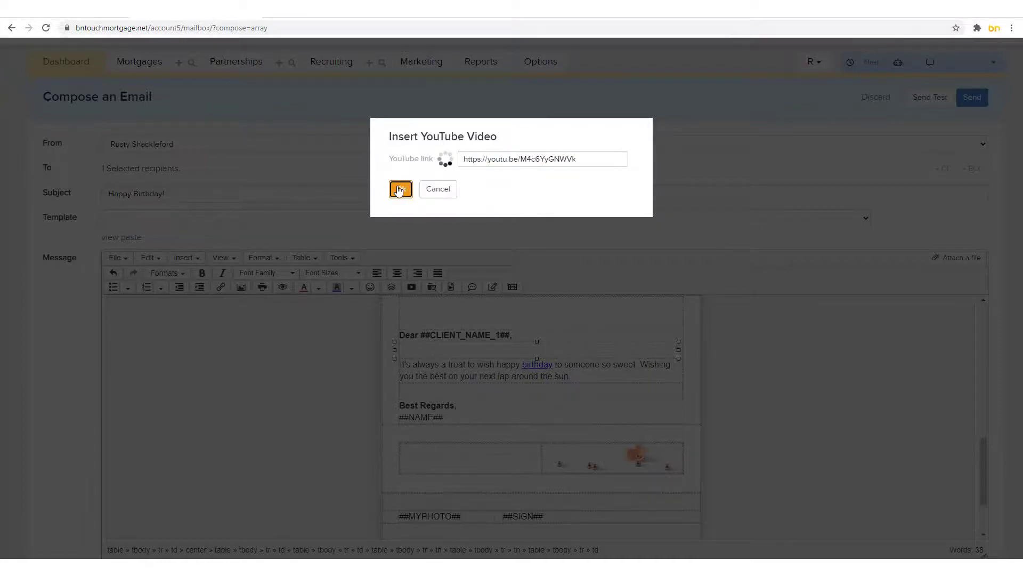
Delete the inserted YouTube video from the row below the greeting.
{"action": "scroll", "coordinate": [306, 302], "scroll_direction": "down", "scroll_amount": 3}
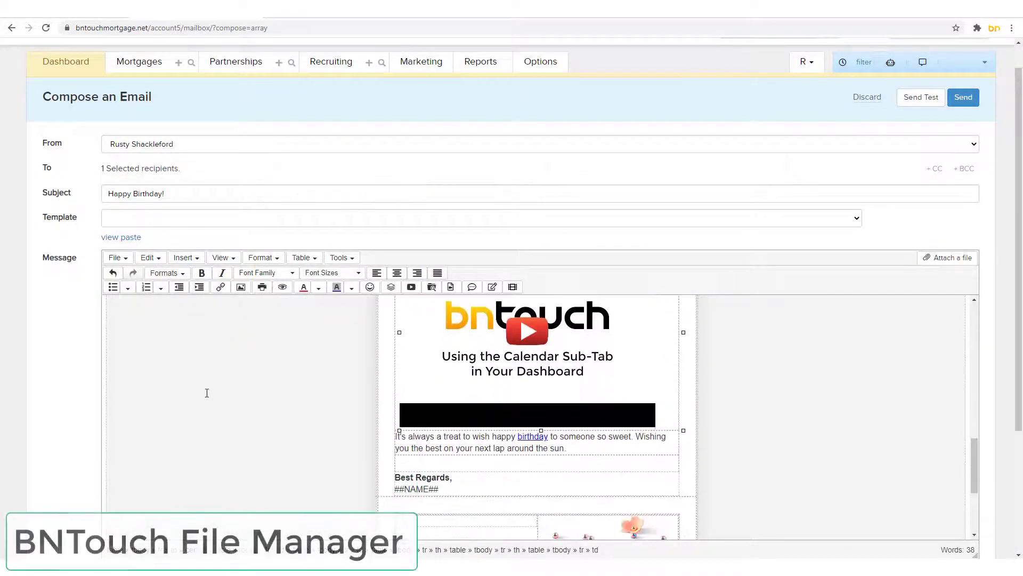
{"action": "key", "text": "Delete"}
{"action": "scroll", "coordinate": [706, 388], "scroll_direction": "up", "scroll_amount": 3}
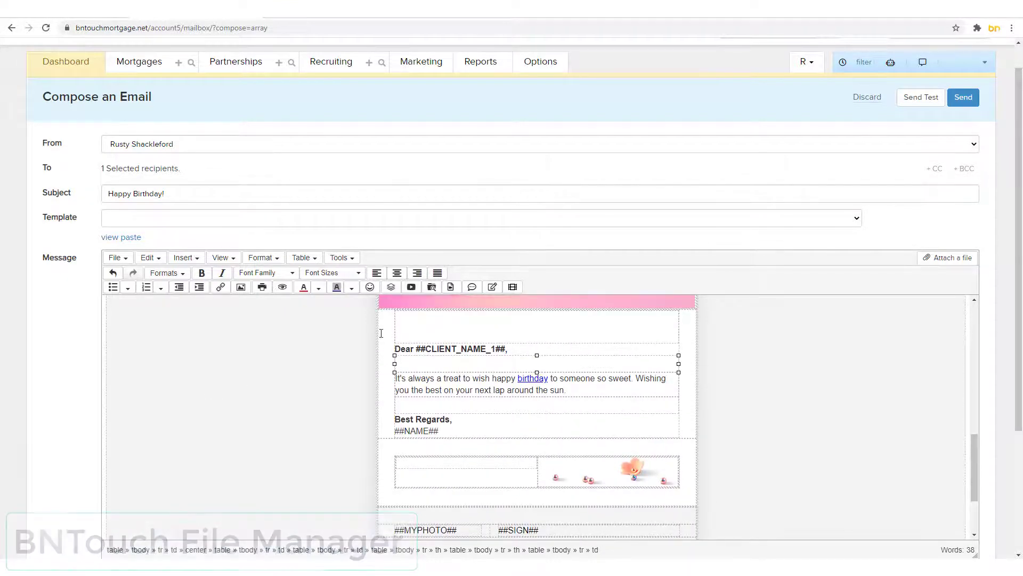
Insert the Logo image from the File Manager in the empty row below the "Dear" greeting.
{"action": "left_click", "coordinate": [432, 287]}
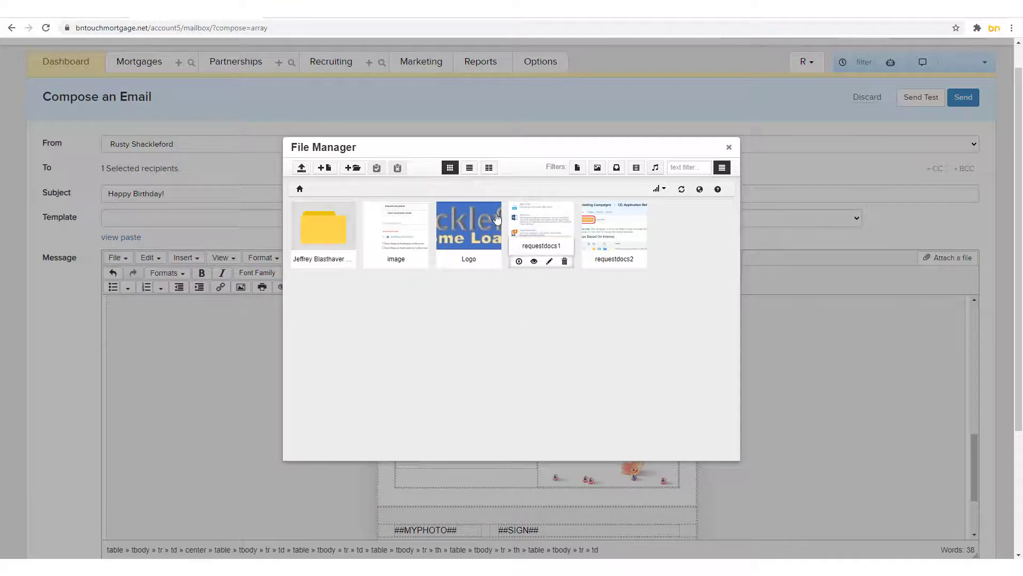
{"action": "mouse_move", "coordinate": [459, 227]}
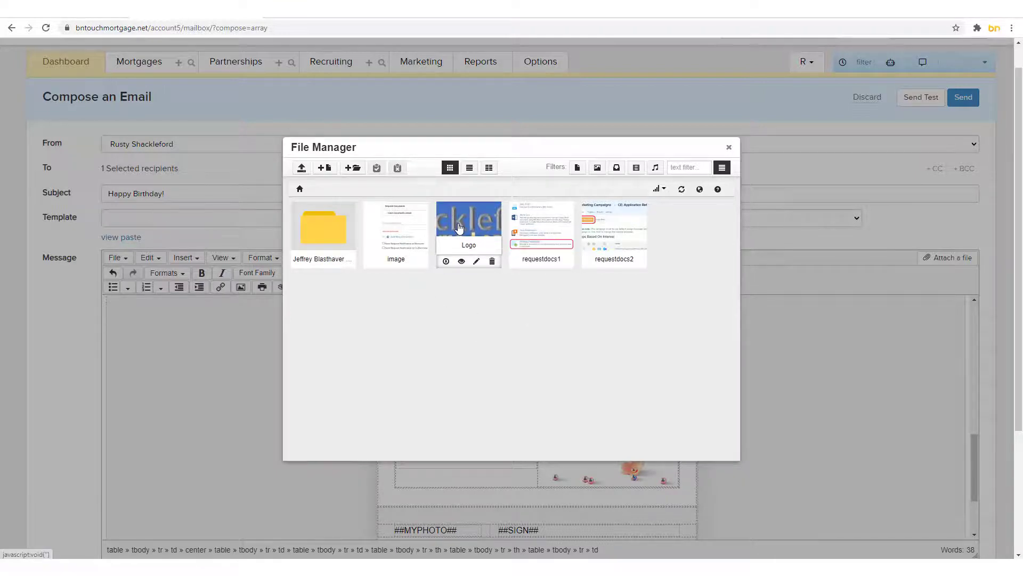
{"action": "left_click", "coordinate": [460, 228]}
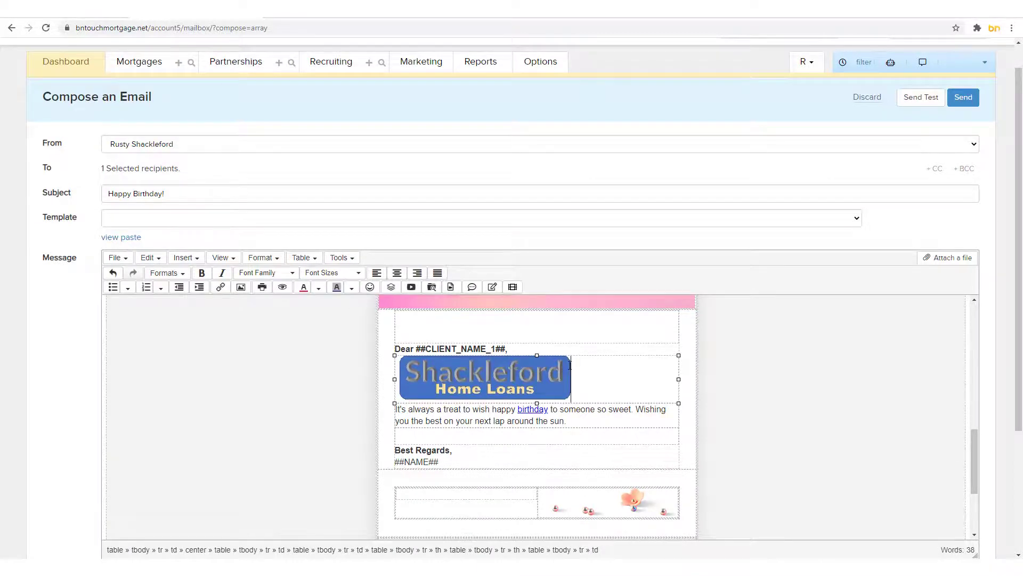
Reopen the File Manager, view its file upload area and return to the files list without uploading anything.
{"action": "left_click", "coordinate": [433, 289]}
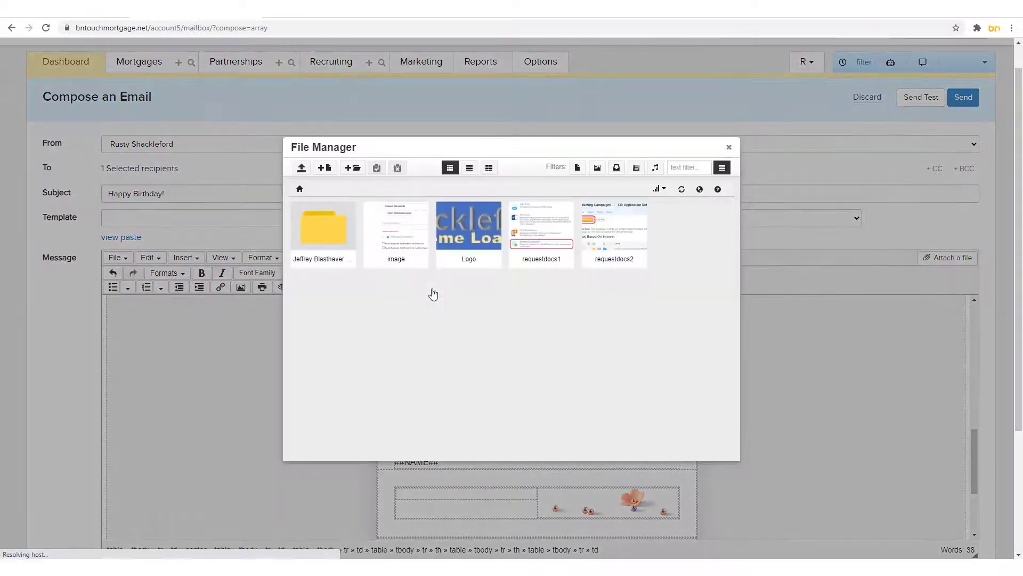
{"action": "mouse_move", "coordinate": [452, 261]}
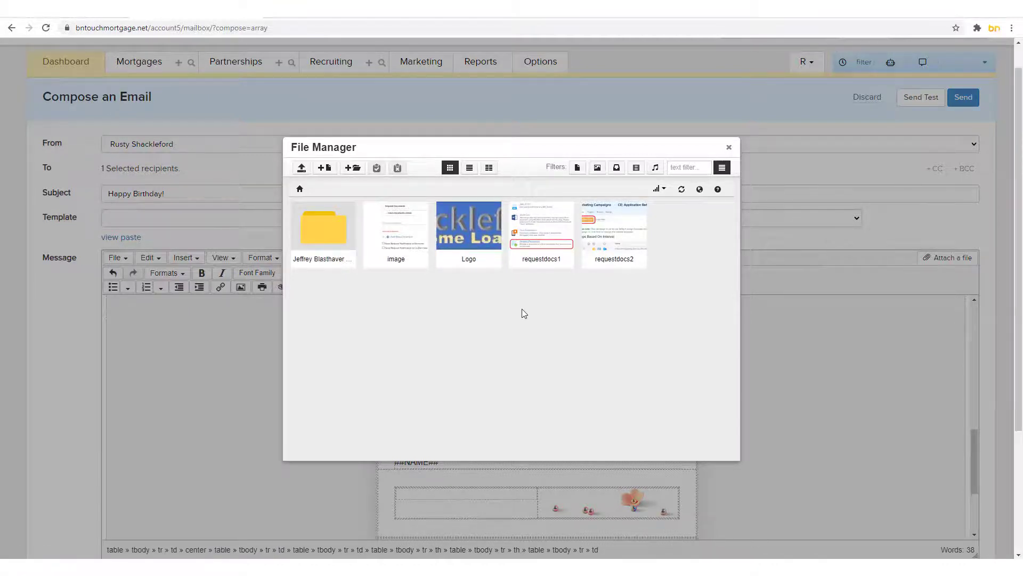
{"action": "left_click", "coordinate": [302, 169]}
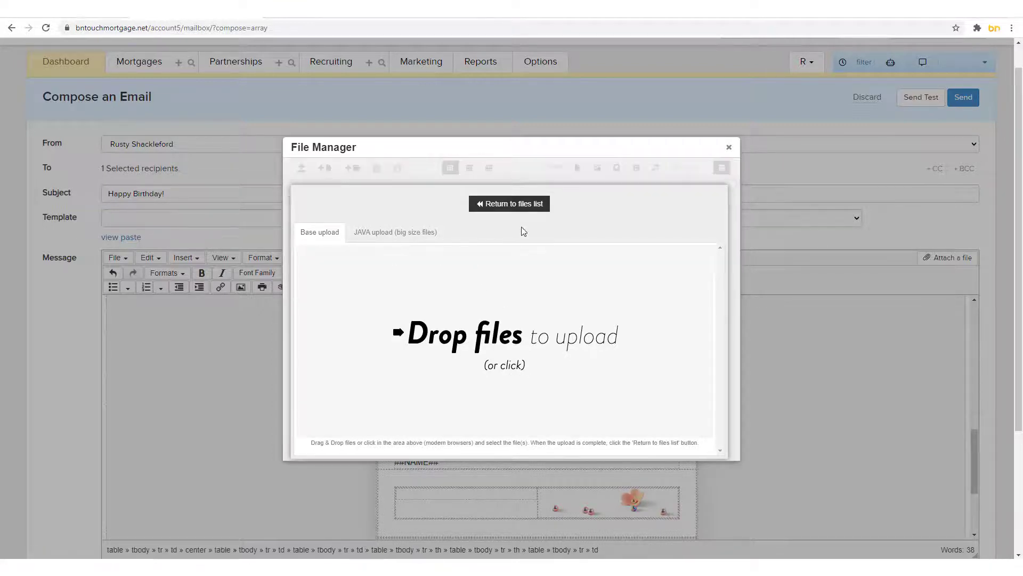
{"action": "left_click", "coordinate": [521, 204]}
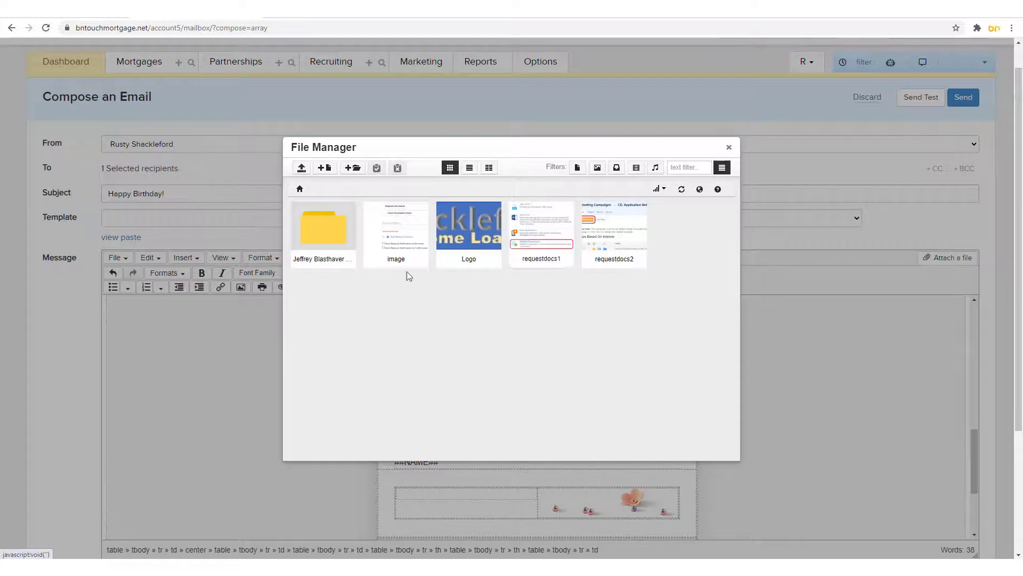
Create a file named "New Document.txt" in the File Manager with the text "Hello there!" and save it.
{"action": "left_click", "coordinate": [327, 167]}
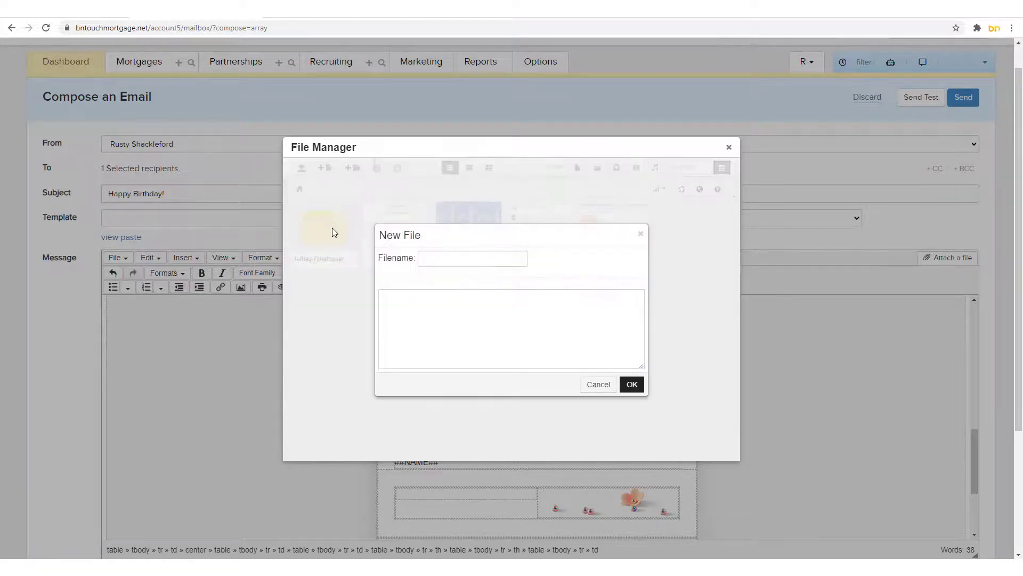
{"action": "left_click", "coordinate": [465, 262]}
{"action": "type", "text": "New Docum"}
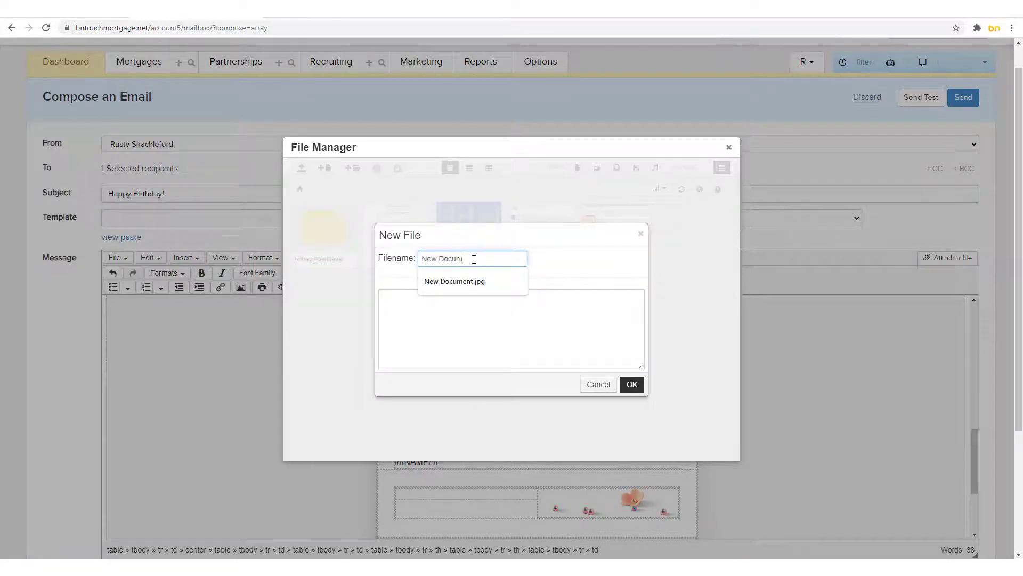
{"action": "type", "text": "ent.tx"}
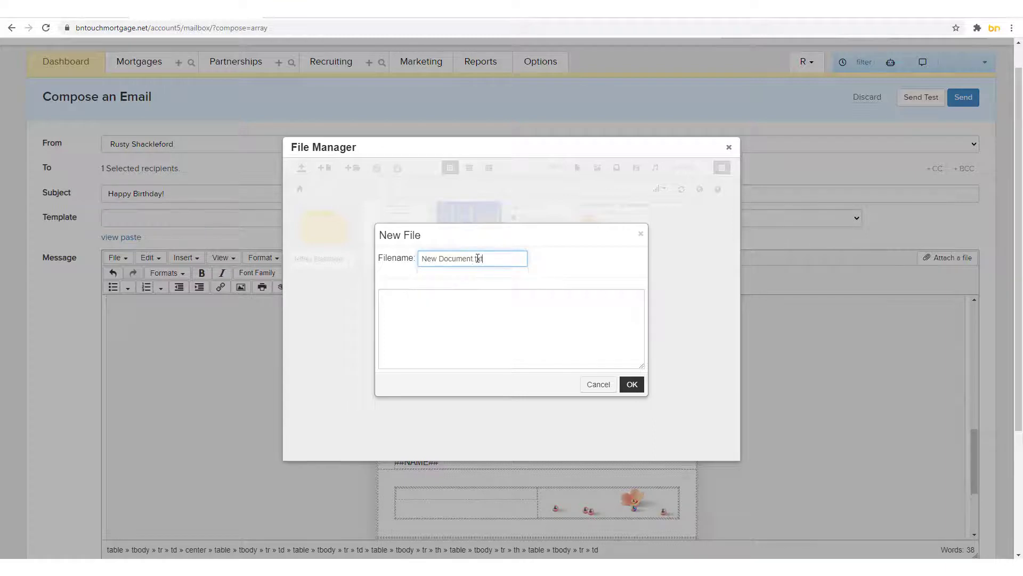
{"action": "type", "text": "t"}
{"action": "left_click", "coordinate": [464, 311]}
{"action": "type", "text": "Hello "}
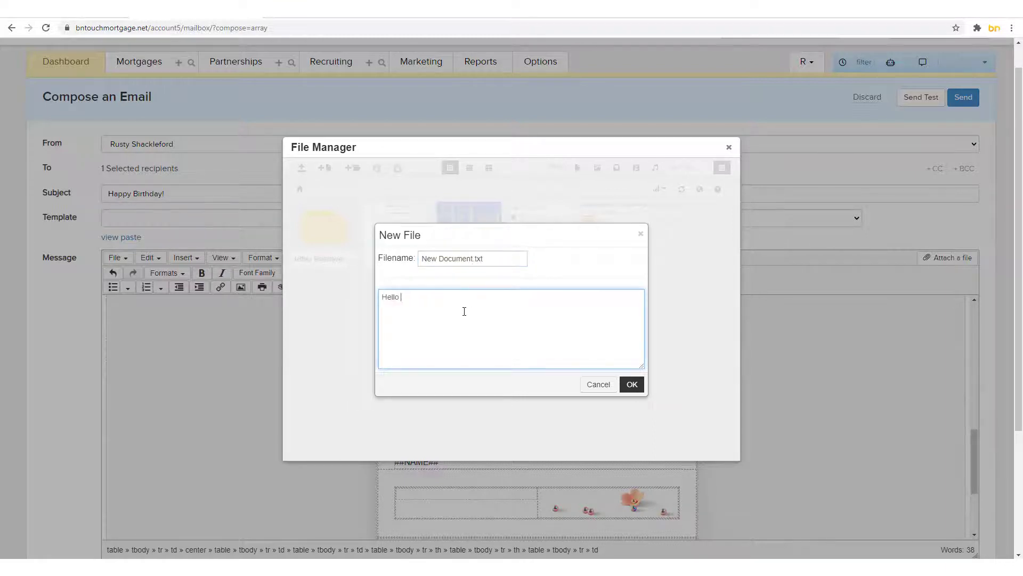
{"action": "type", "text": "there!"}
{"action": "left_click", "coordinate": [632, 385]}
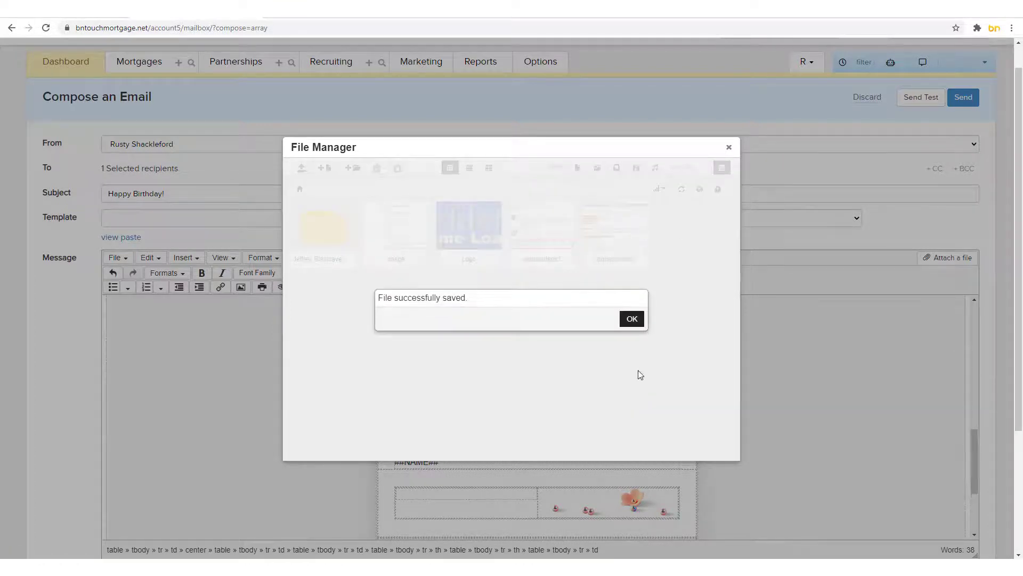
{"action": "left_click", "coordinate": [631, 320]}
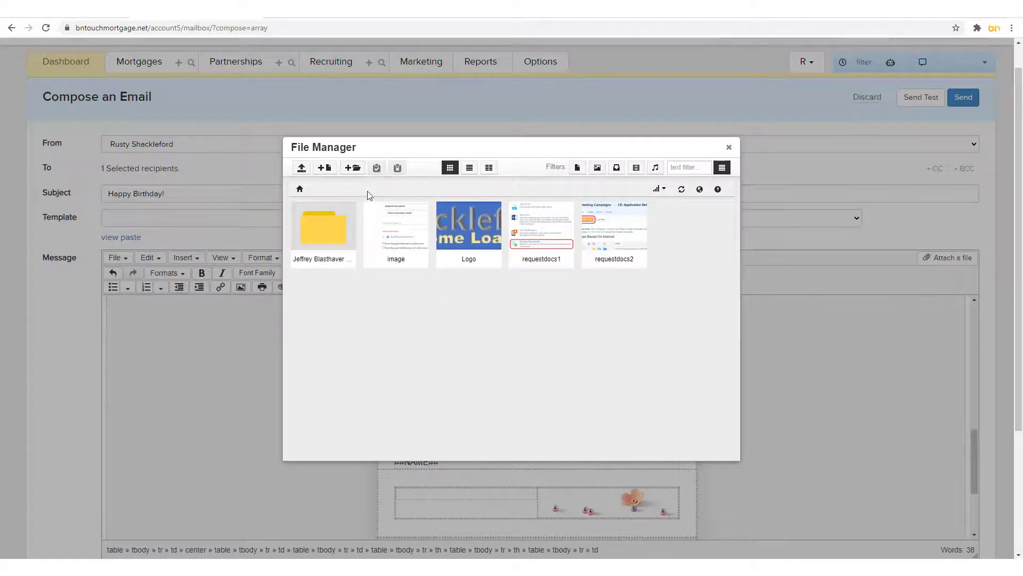
View the marketing folder's contents and return to the main files, and try filtering the list by "docs" and clear the filter.
{"action": "left_click", "coordinate": [336, 238]}
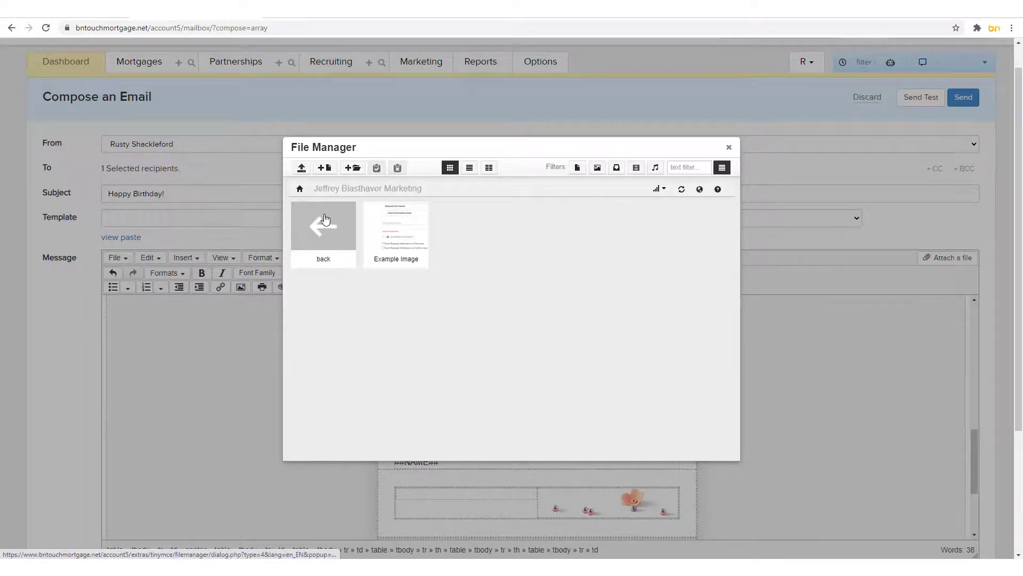
{"action": "left_click", "coordinate": [326, 219]}
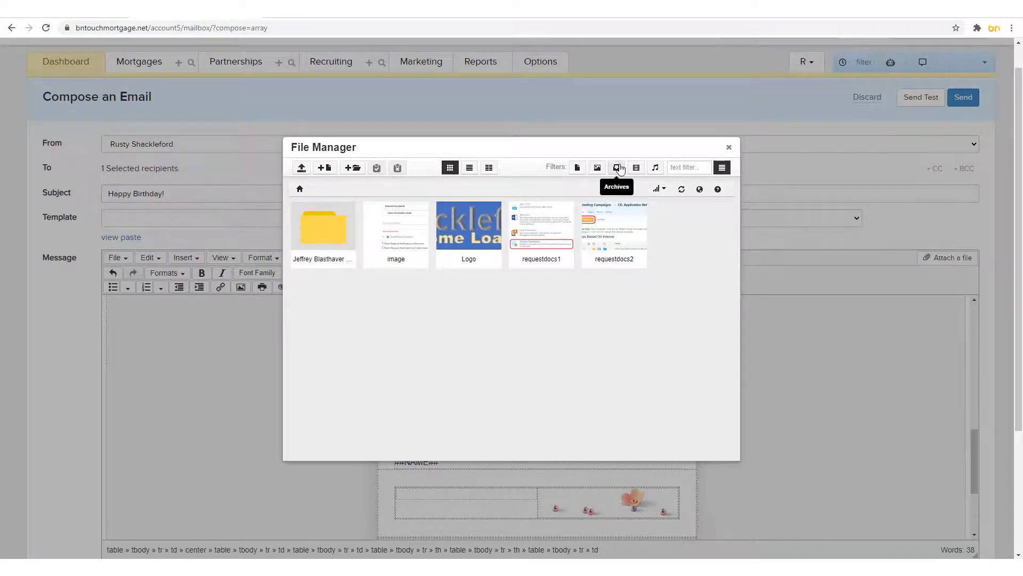
{"action": "left_click", "coordinate": [687, 167]}
{"action": "type", "text": "d"}
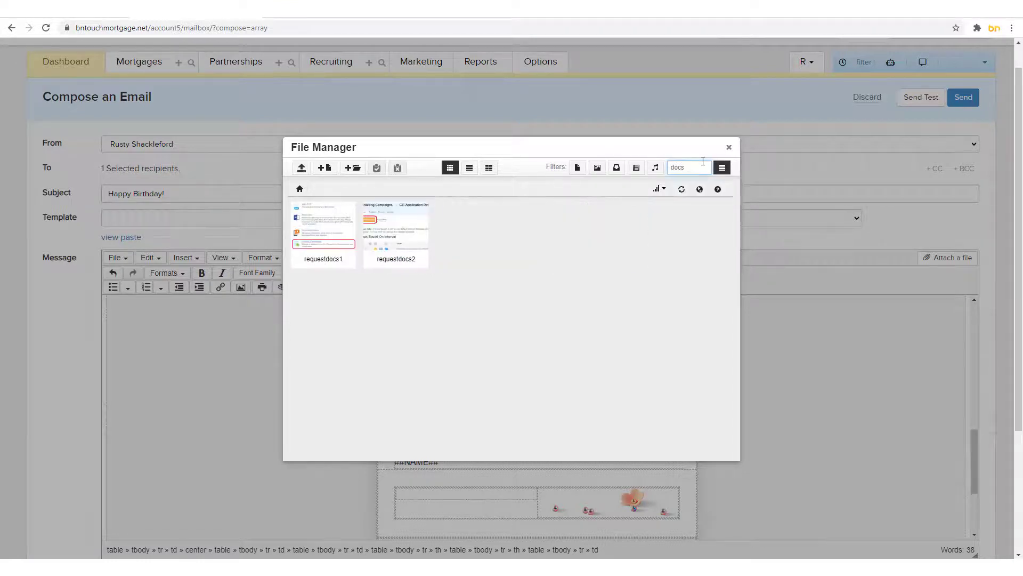
{"action": "key", "text": "BackSpace"}
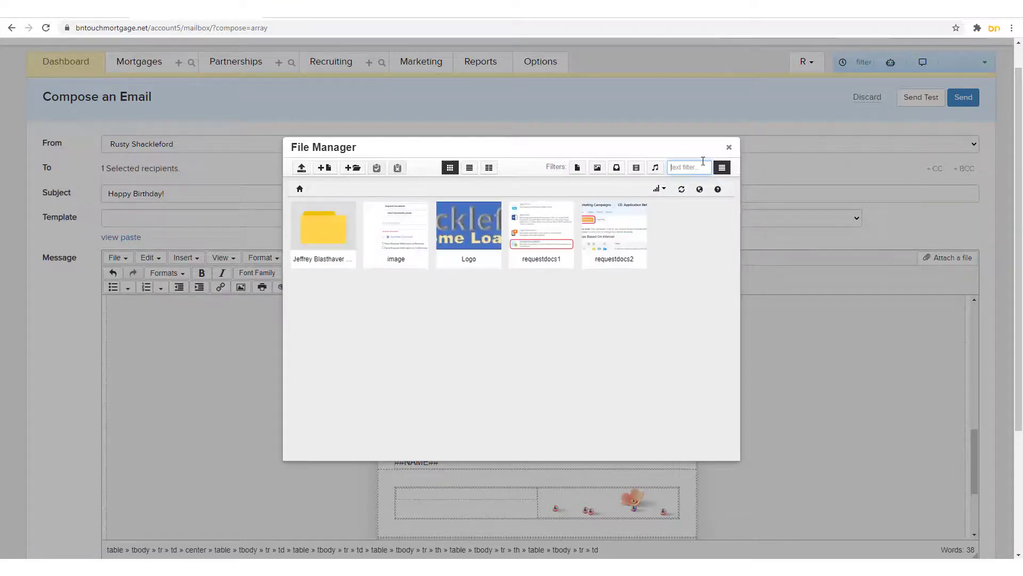
View the File Manager's sorting options and its available interface languages.
{"action": "left_click", "coordinate": [660, 190]}
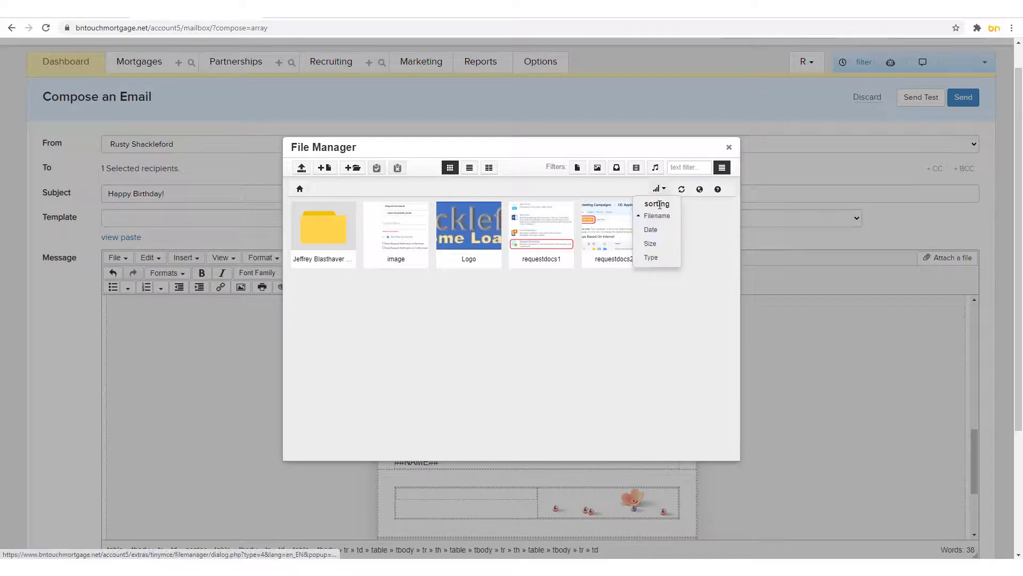
{"action": "left_click", "coordinate": [700, 190]}
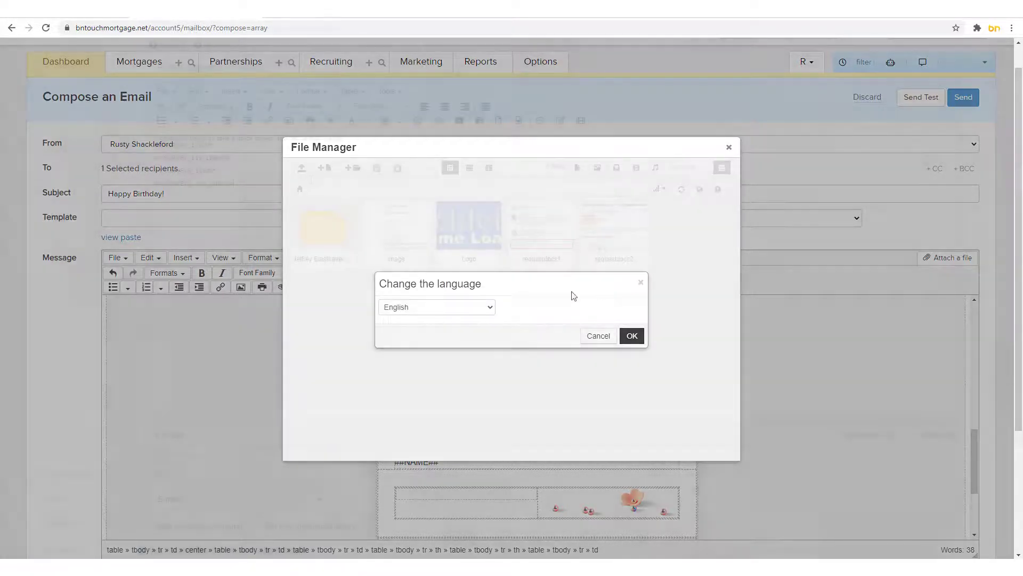
{"action": "left_click", "coordinate": [461, 307]}
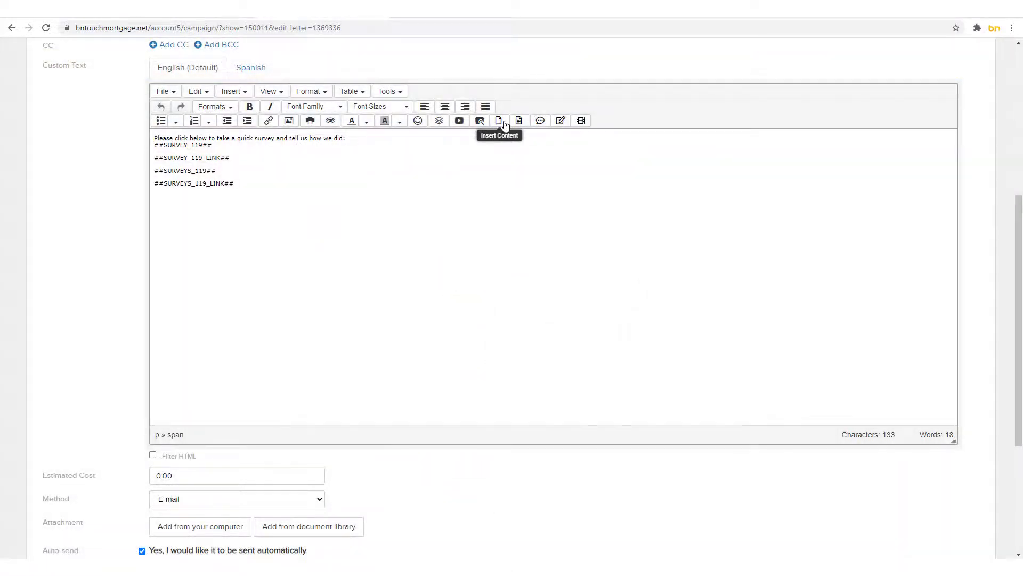
Import the "01. Quick View" file and images image001 to image004 from File Explorer's test folder into the campaign letter's custom text with Insert Content.
{"action": "left_click", "coordinate": [505, 124]}
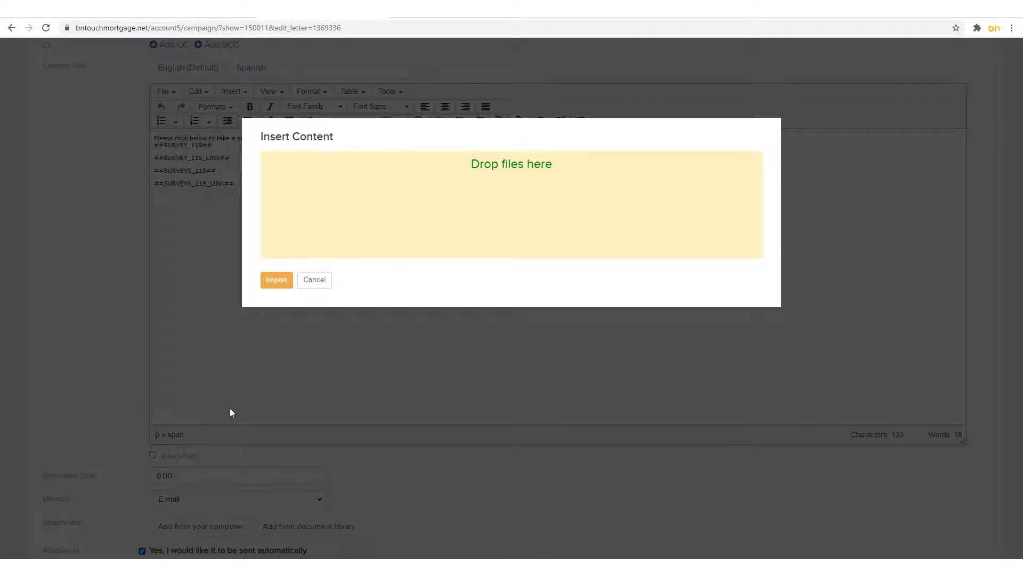
{"action": "key", "text": "alt+Tab"}
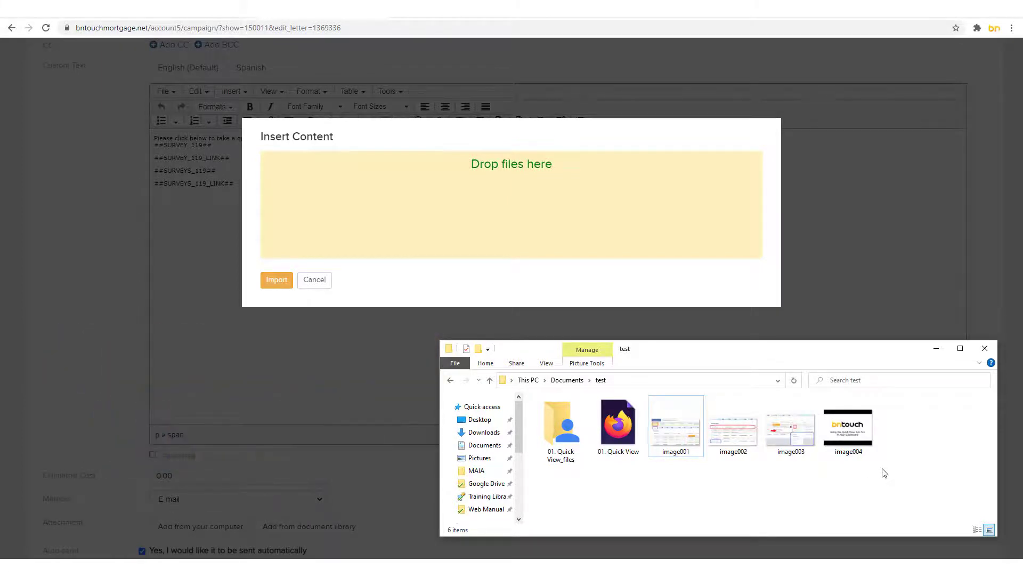
{"action": "left_click_drag", "start_coordinate": [884, 474], "coordinate": [489, 213]}
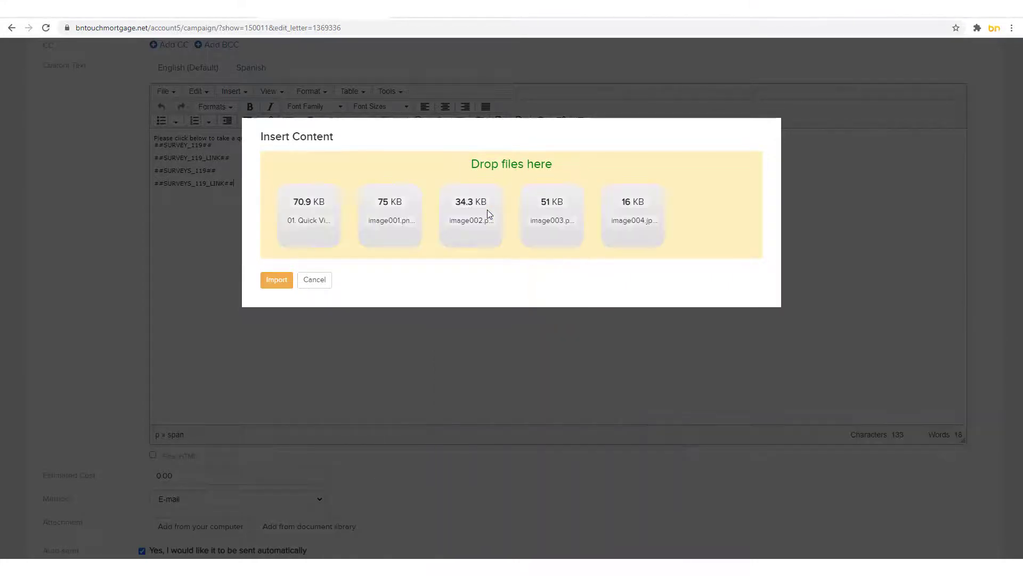
{"action": "left_click", "coordinate": [275, 283]}
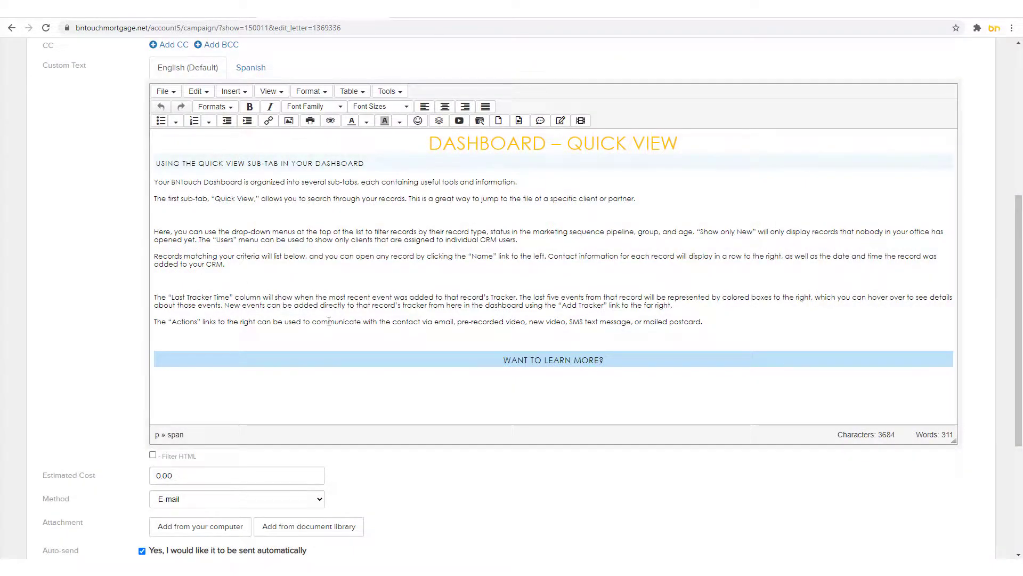
{"action": "left_click", "coordinate": [804, 272]}
Return to the top of the email composition page and view the account options that include Modules, without opening any.
{"action": "scroll", "coordinate": [804, 273], "scroll_direction": "up", "scroll_amount": 1}
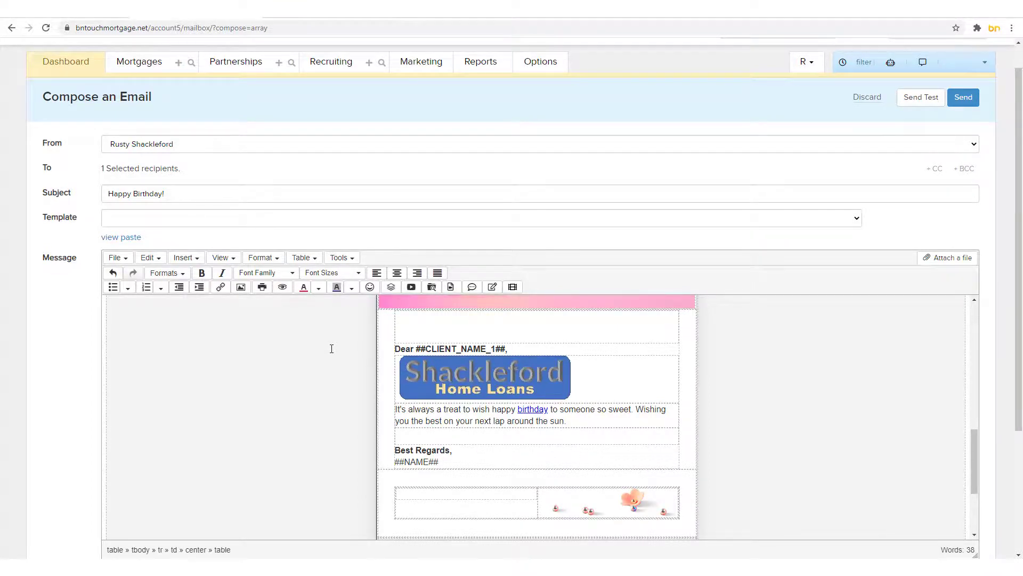
{"action": "scroll", "coordinate": [333, 354], "scroll_direction": "up", "scroll_amount": 10}
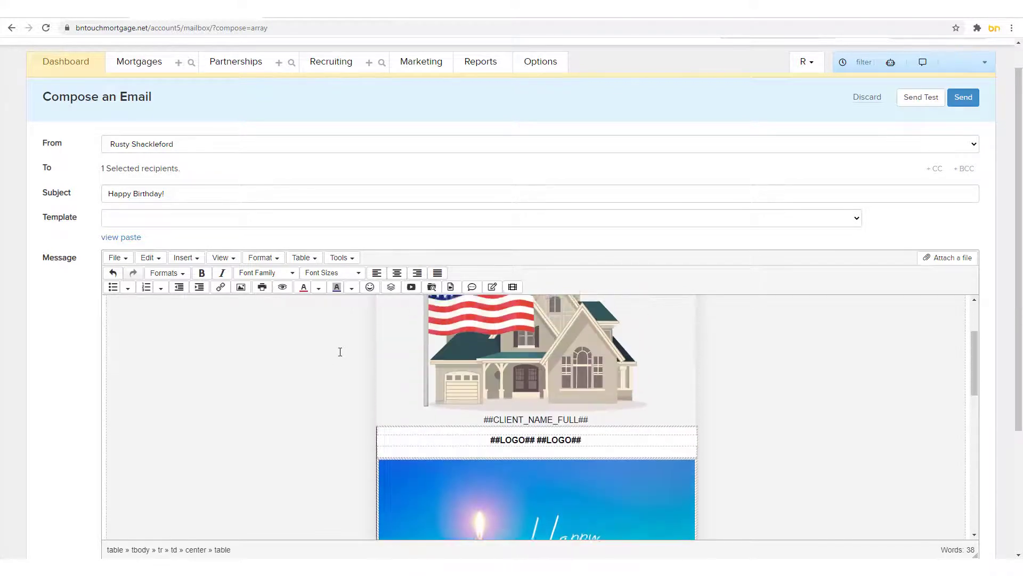
{"action": "scroll", "coordinate": [340, 352], "scroll_direction": "up", "scroll_amount": 2}
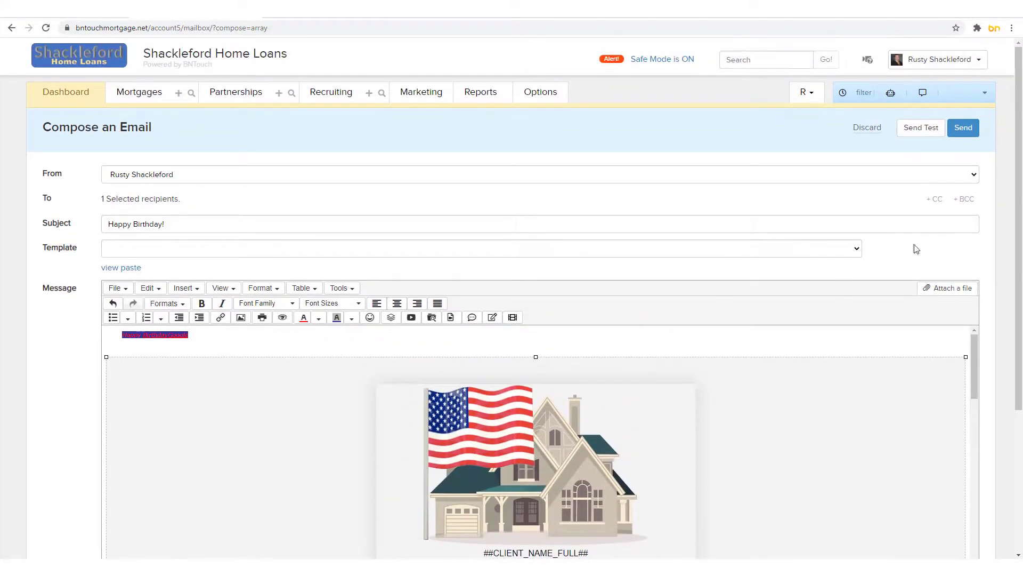
{"action": "left_click", "coordinate": [935, 59]}
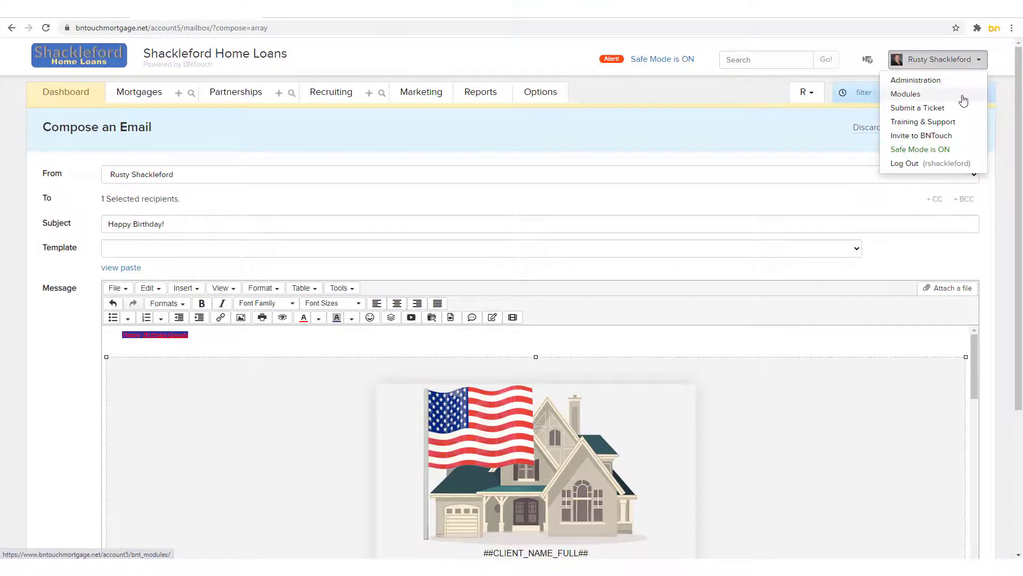
{"action": "left_click", "coordinate": [992, 295]}
Open Insert Video and look through the Birthdays, In-Processing, Loan Anniversary and About Mortgage videos.
{"action": "scroll", "coordinate": [992, 295], "scroll_direction": "down", "scroll_amount": 4}
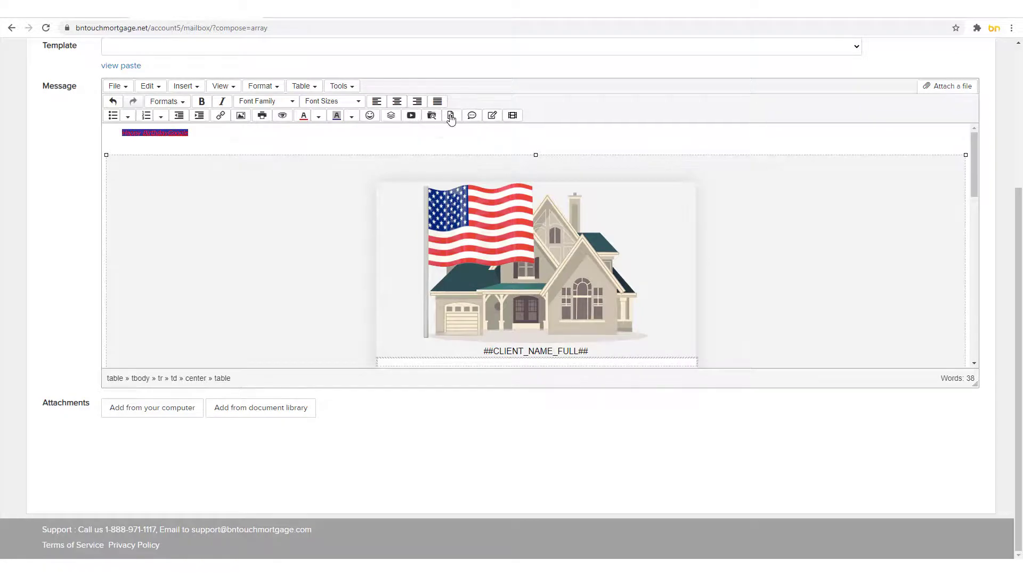
{"action": "left_click", "coordinate": [450, 115]}
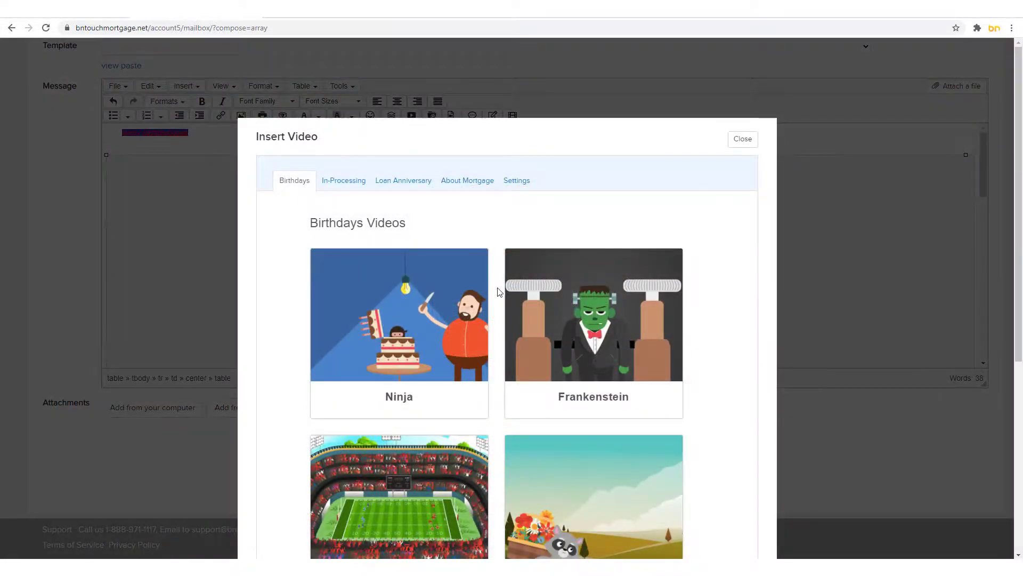
{"action": "mouse_move", "coordinate": [643, 305]}
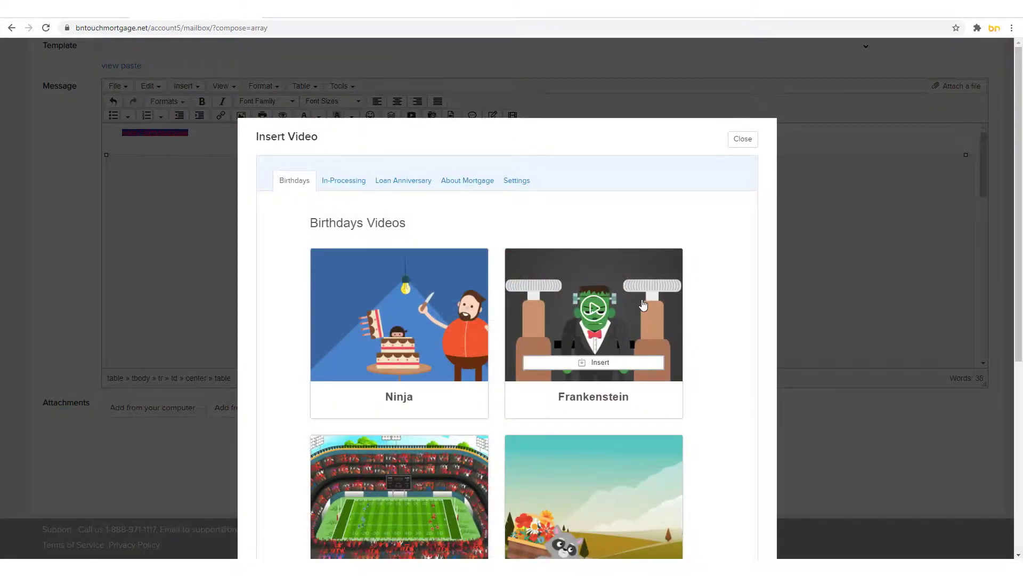
{"action": "left_click", "coordinate": [339, 182]}
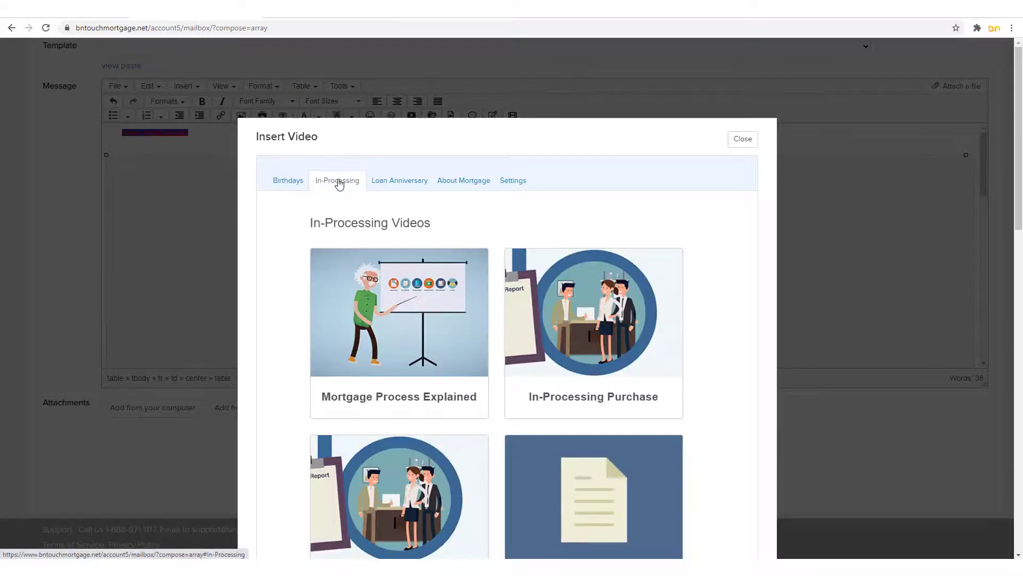
{"action": "left_click", "coordinate": [409, 187]}
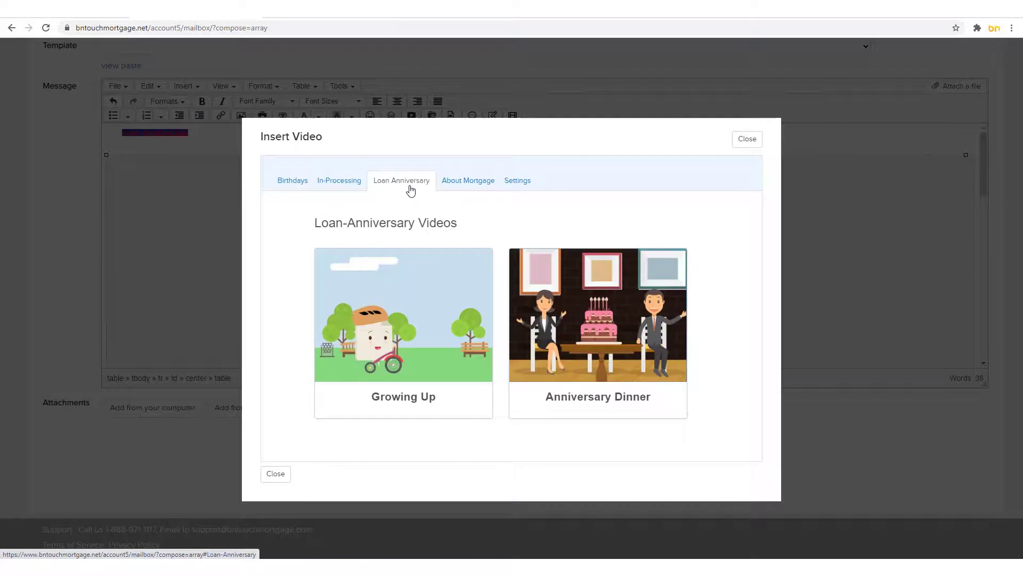
{"action": "left_click", "coordinate": [481, 187]}
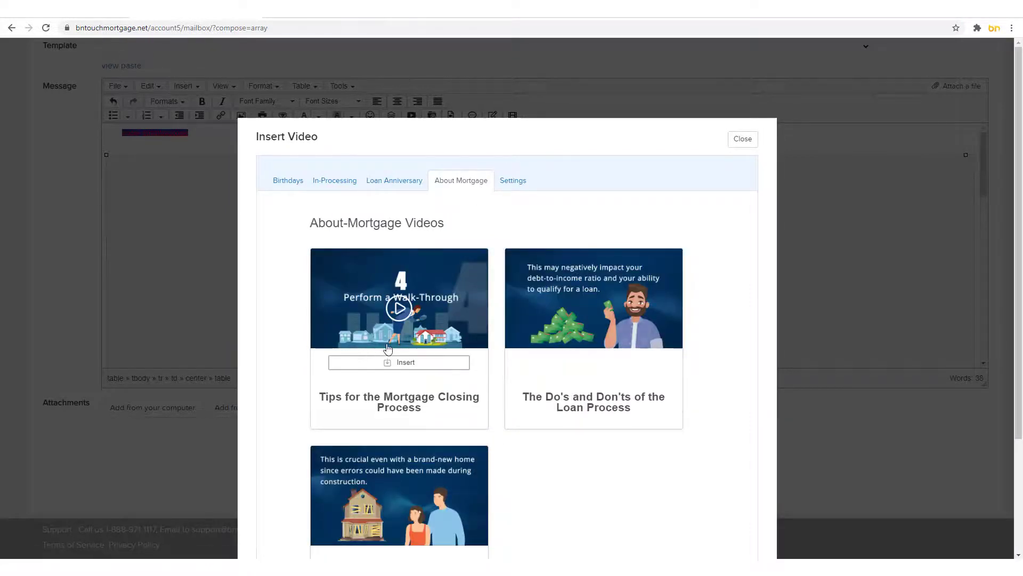
{"action": "mouse_move", "coordinate": [655, 334]}
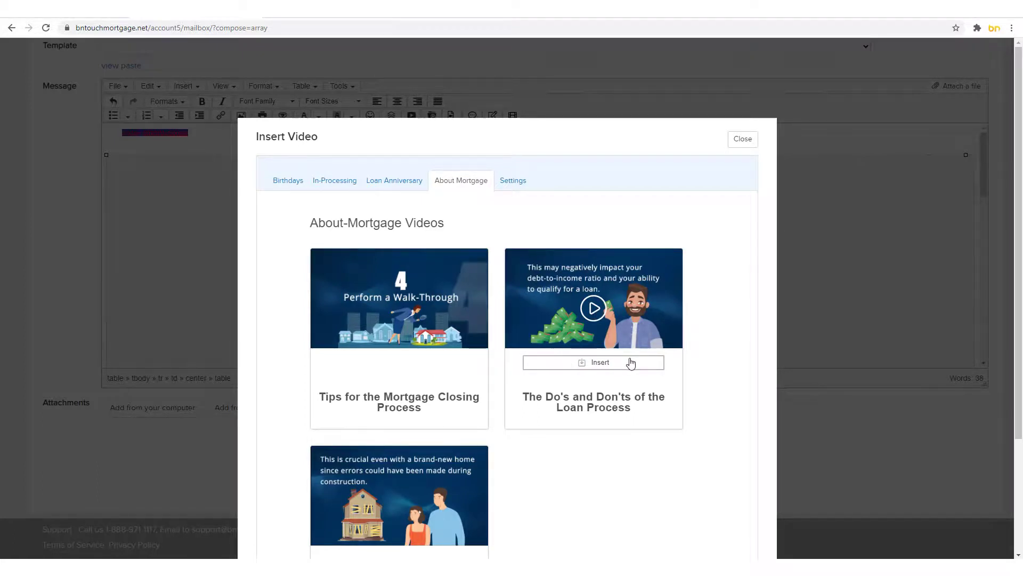
Review the video page designs in the Insert Video settings and close the dialog without inserting a video.
{"action": "left_click", "coordinate": [508, 186]}
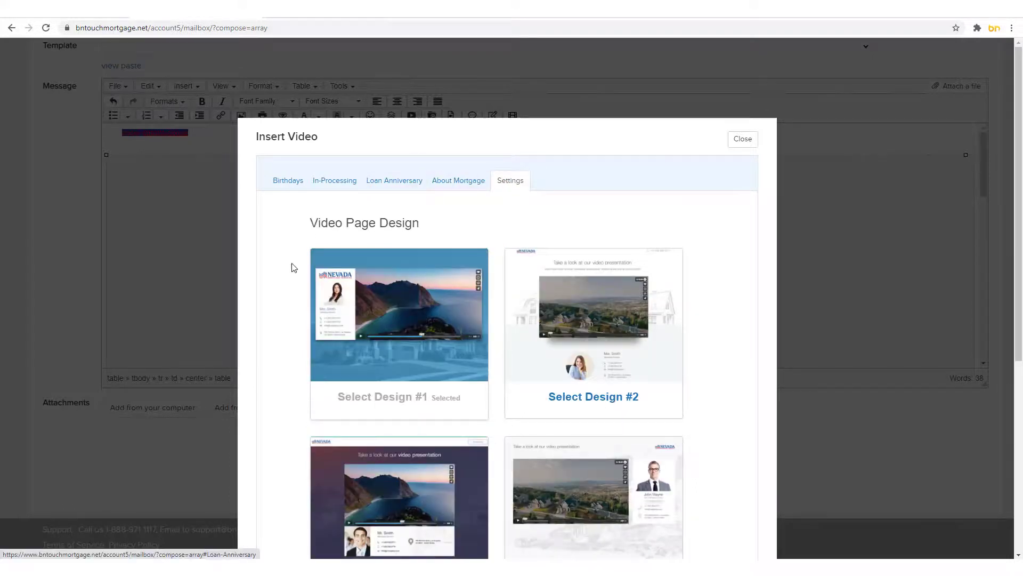
{"action": "scroll", "coordinate": [277, 298], "scroll_direction": "down", "scroll_amount": 3}
{"action": "scroll", "coordinate": [277, 298], "scroll_direction": "down", "scroll_amount": 3}
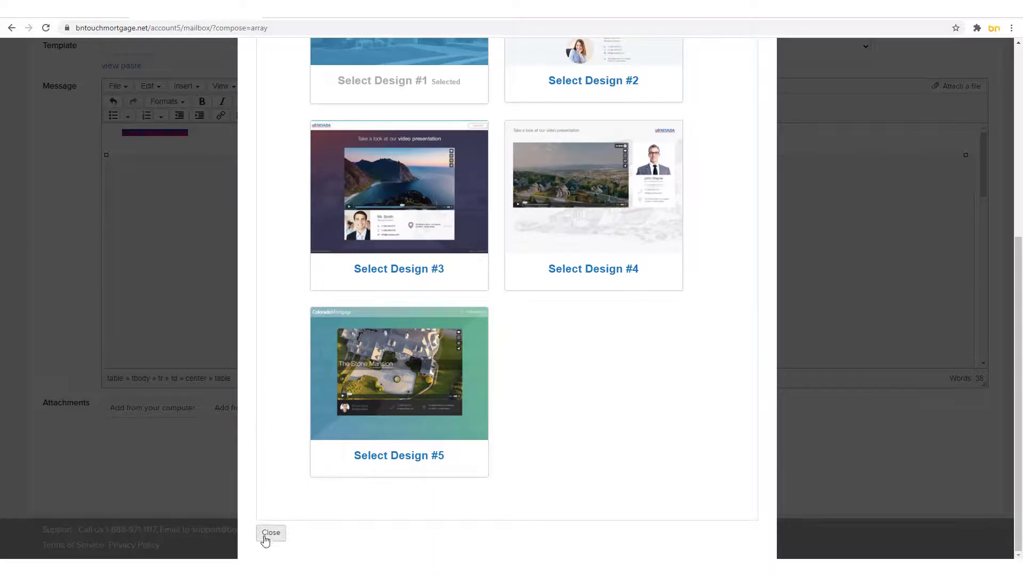
{"action": "left_click", "coordinate": [267, 535]}
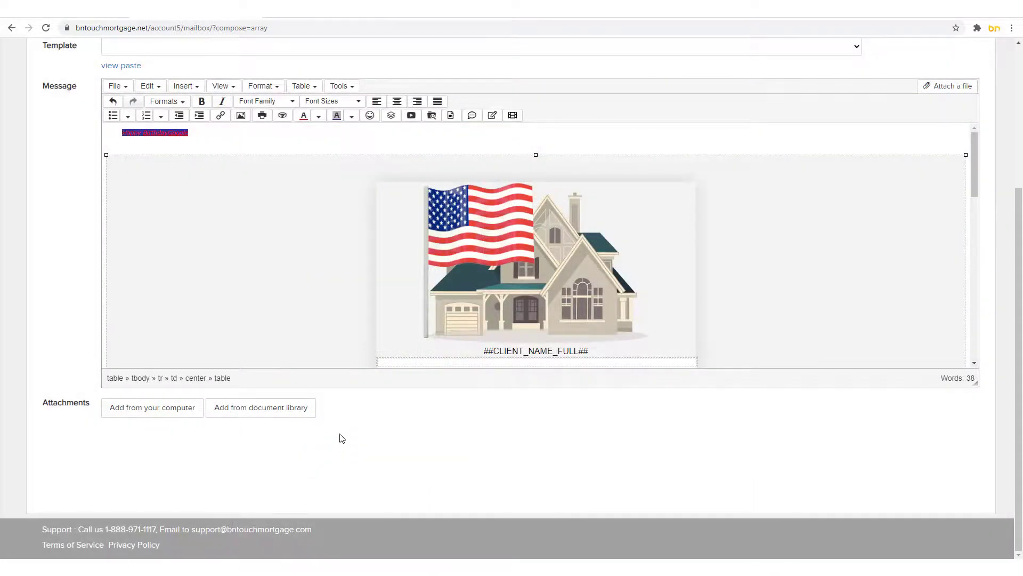
Insert the New Website Feedback survey into the message after the ##CLIENT_NAME_FULL## tag and check the inserted survey tag.
{"action": "left_click", "coordinate": [471, 116]}
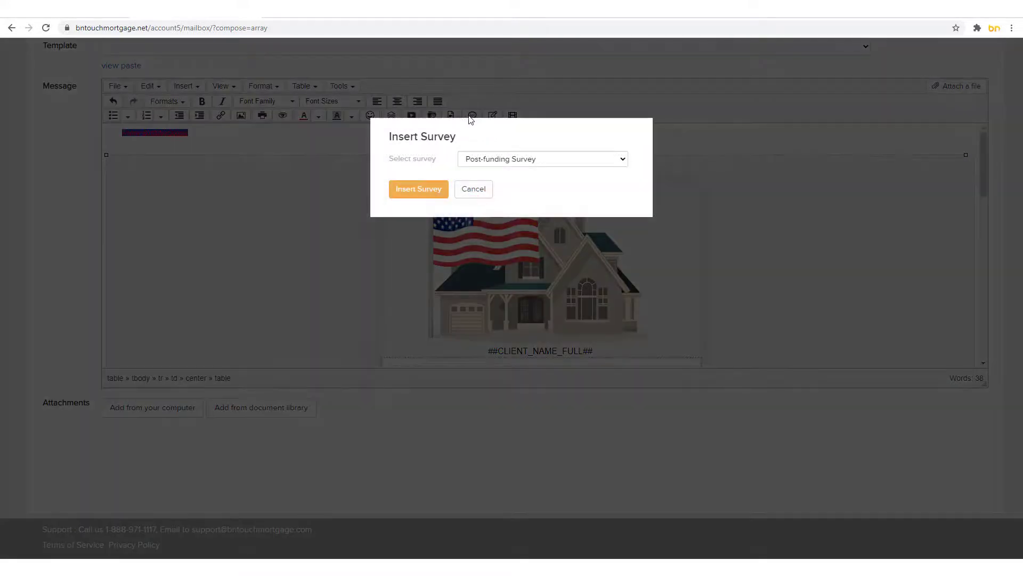
{"action": "left_click", "coordinate": [499, 160]}
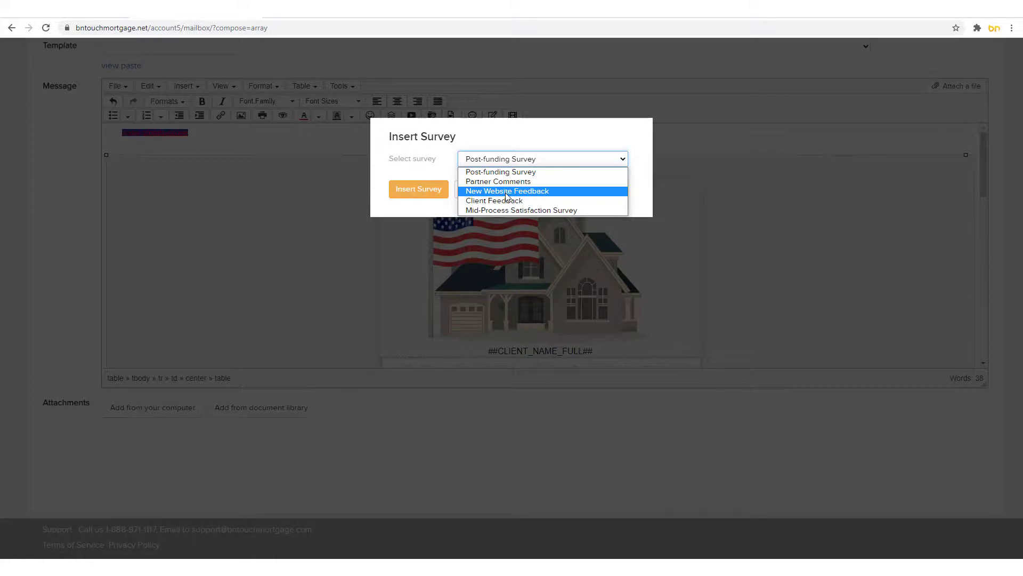
{"action": "left_click", "coordinate": [507, 192]}
{"action": "left_click", "coordinate": [433, 190]}
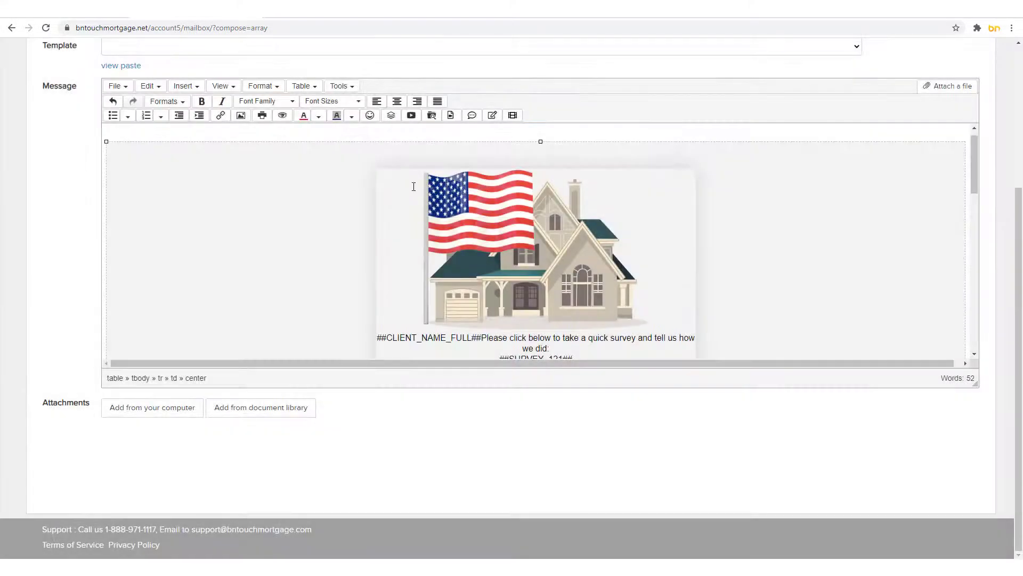
{"action": "scroll", "coordinate": [203, 263], "scroll_direction": "down", "scroll_amount": 4}
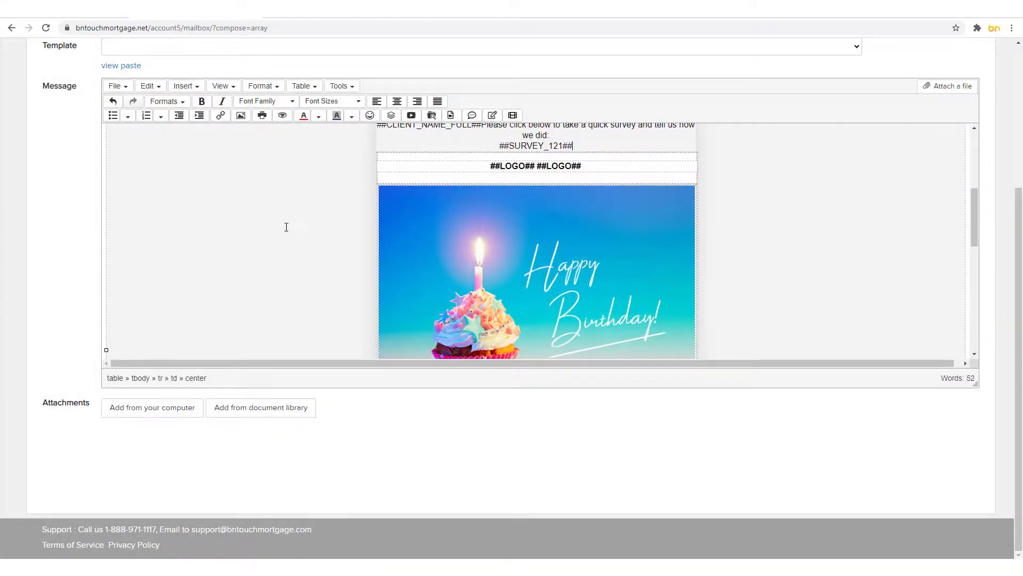
{"action": "left_click_drag", "start_coordinate": [489, 147], "coordinate": [582, 149]}
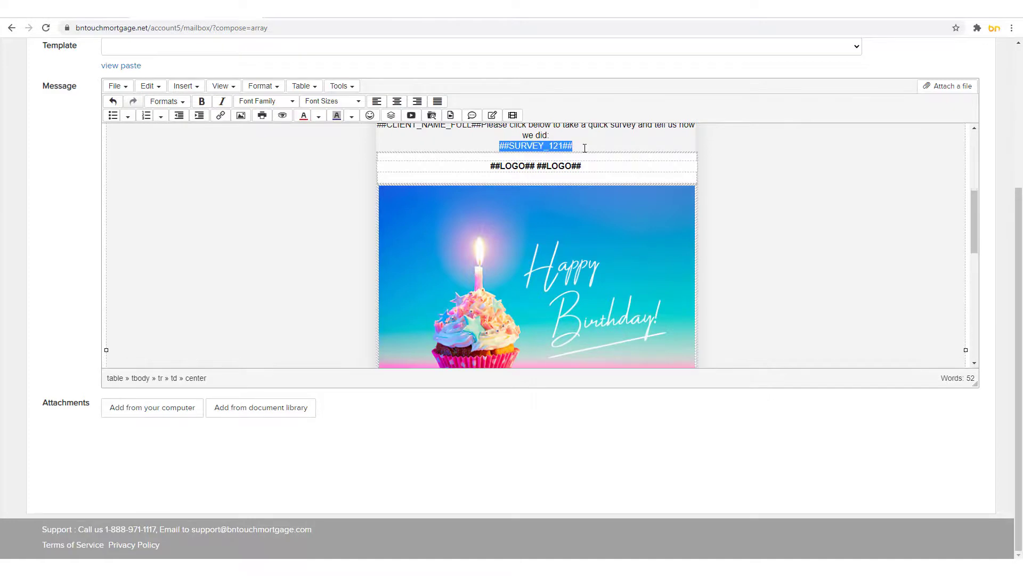
{"action": "left_click", "coordinate": [585, 148]}
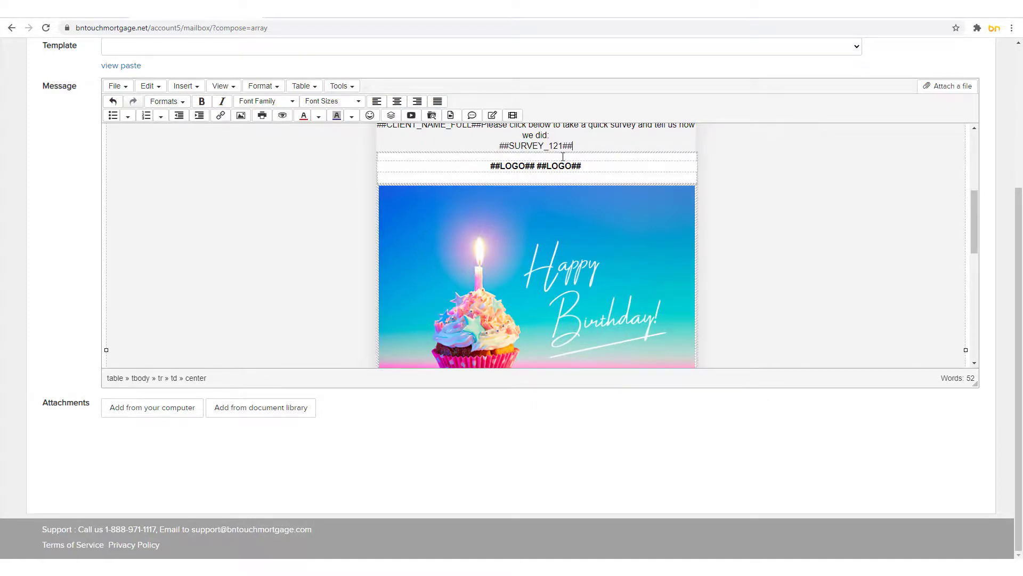
Place the cursor after "your next lap around the sun." and look through the documents offered for an e-sign link.
{"action": "scroll", "coordinate": [562, 157], "scroll_direction": "down", "scroll_amount": 6}
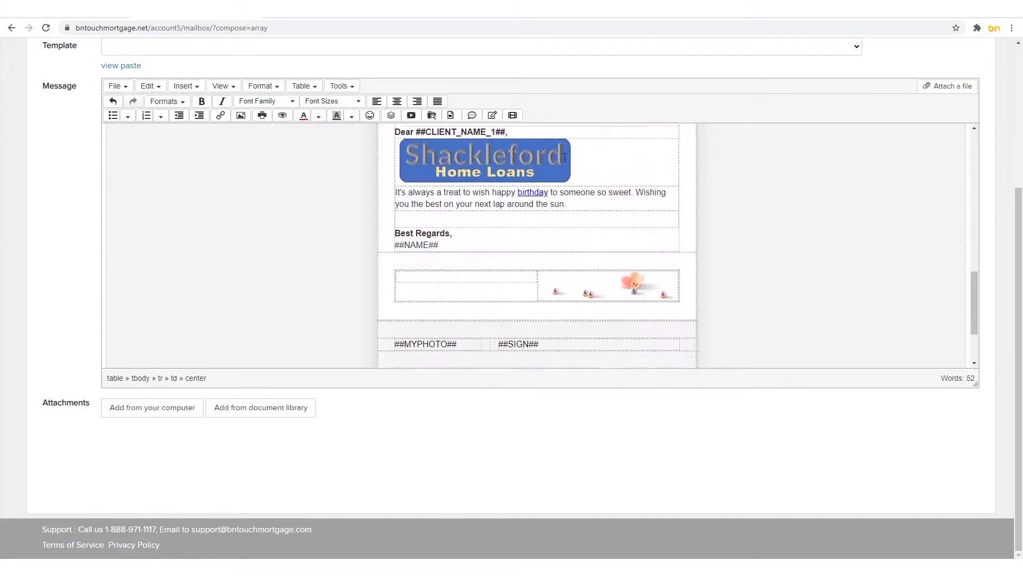
{"action": "left_click", "coordinate": [542, 200]}
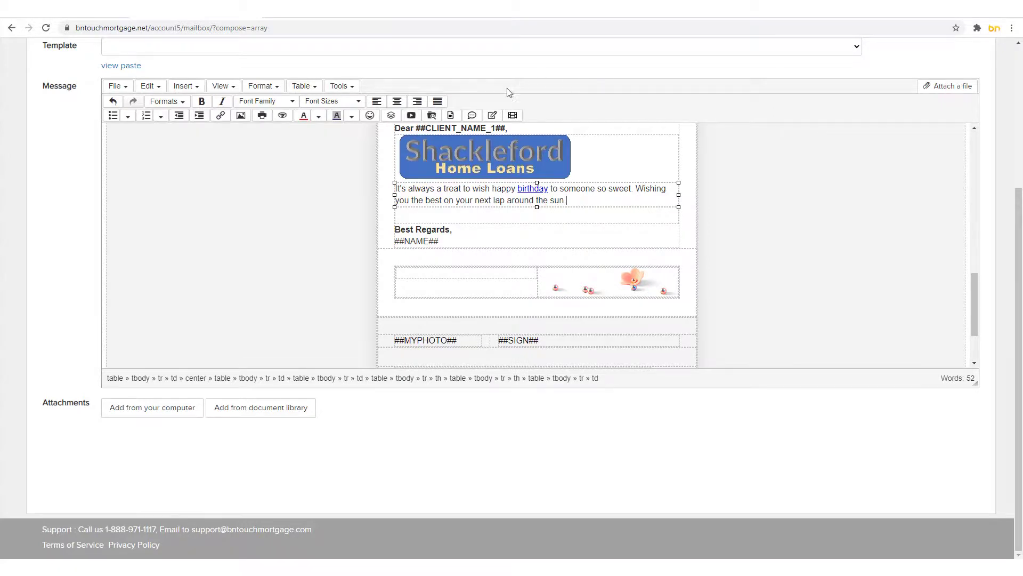
{"action": "left_click", "coordinate": [492, 115]}
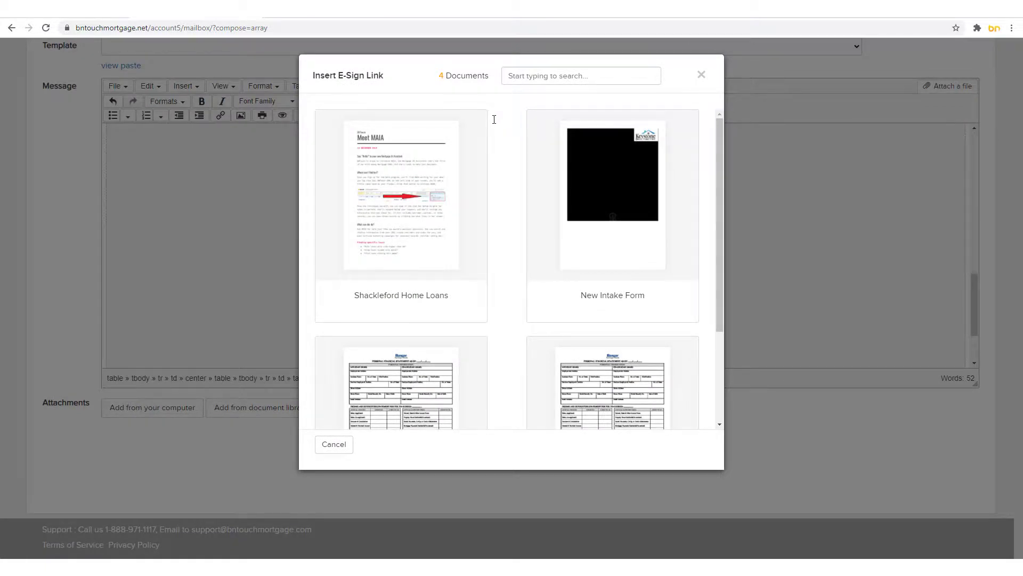
{"action": "scroll", "coordinate": [312, 182], "scroll_direction": "down", "scroll_amount": 3}
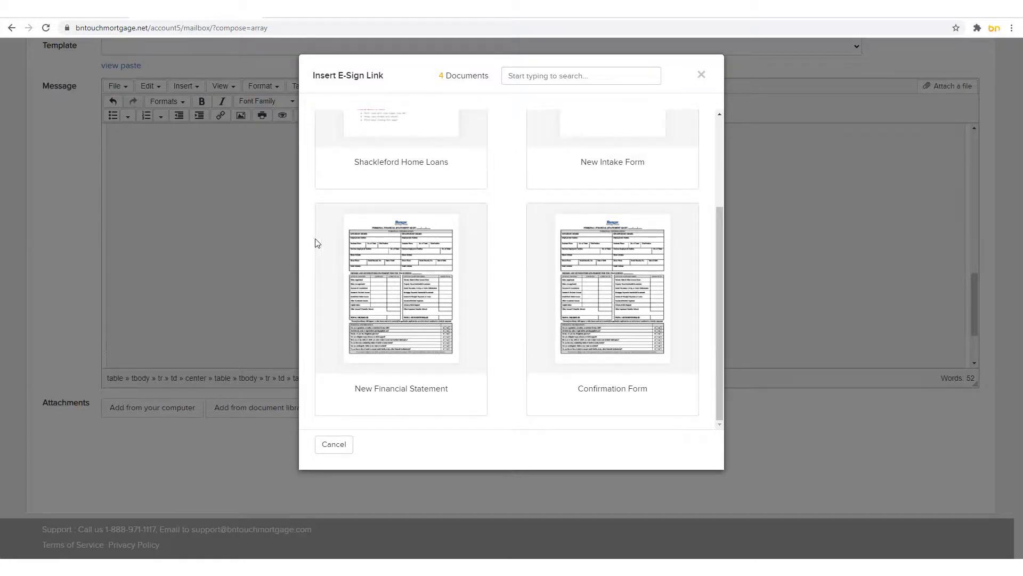
{"action": "scroll", "coordinate": [537, 216], "scroll_direction": "up", "scroll_amount": 3}
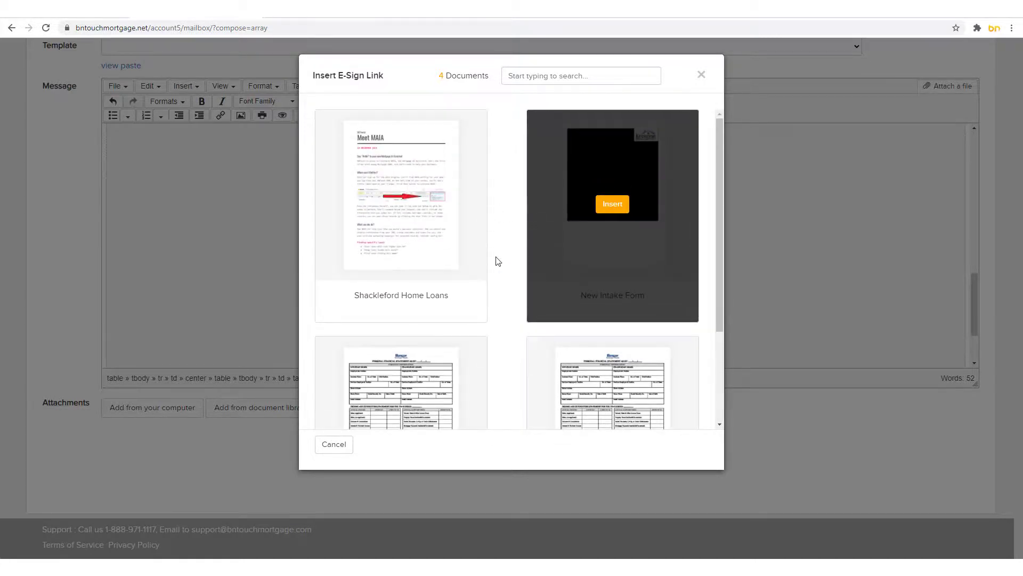
{"action": "scroll", "coordinate": [372, 398], "scroll_direction": "down", "scroll_amount": 2}
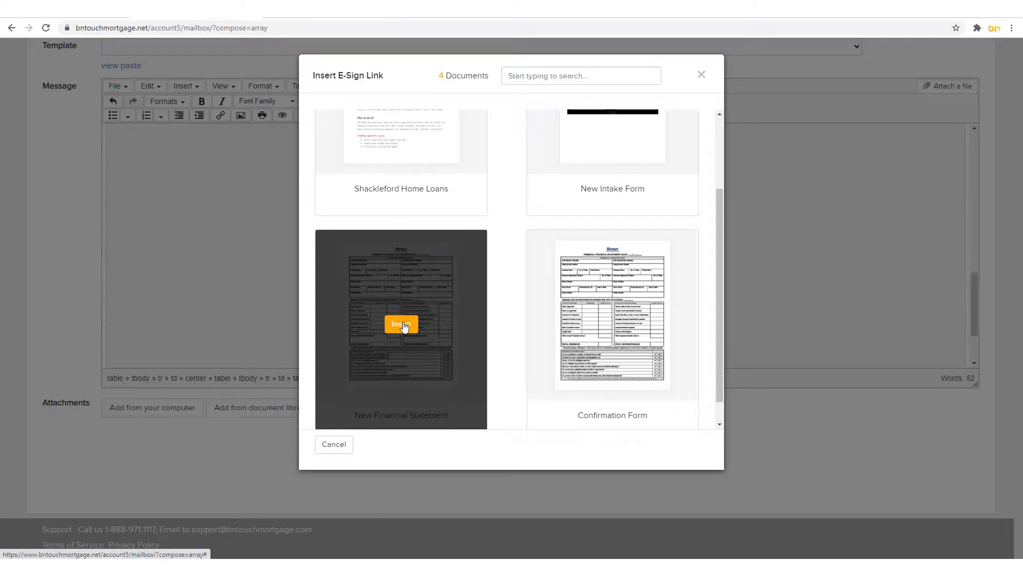
{"action": "scroll", "coordinate": [535, 234], "scroll_direction": "up", "scroll_amount": 2}
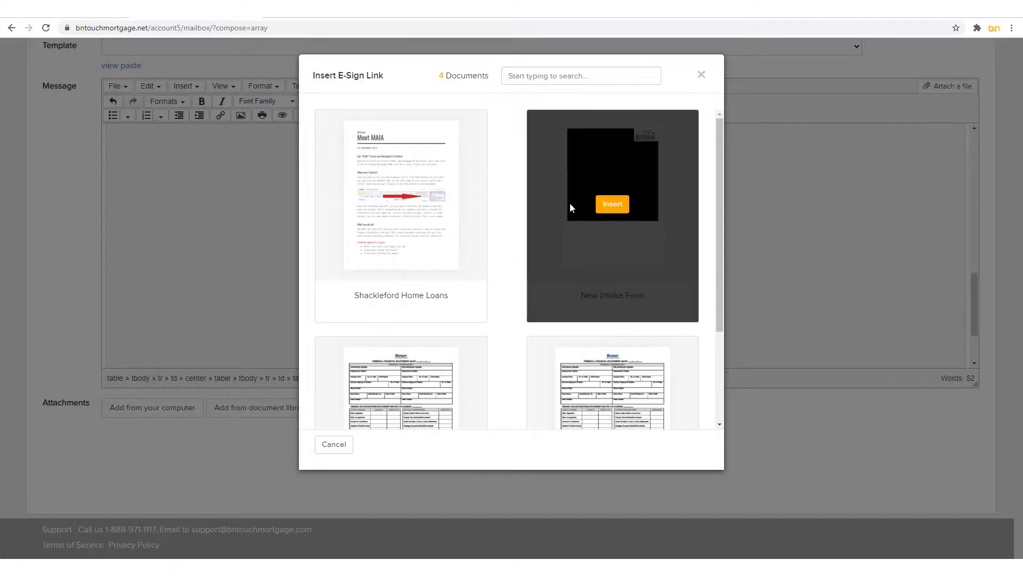
Search the e-sign documents for "form", insert the Confirmation Form link, and put its tag on a separate line below the birthday text.
{"action": "left_click", "coordinate": [586, 78]}
{"action": "type", "text": "form"}
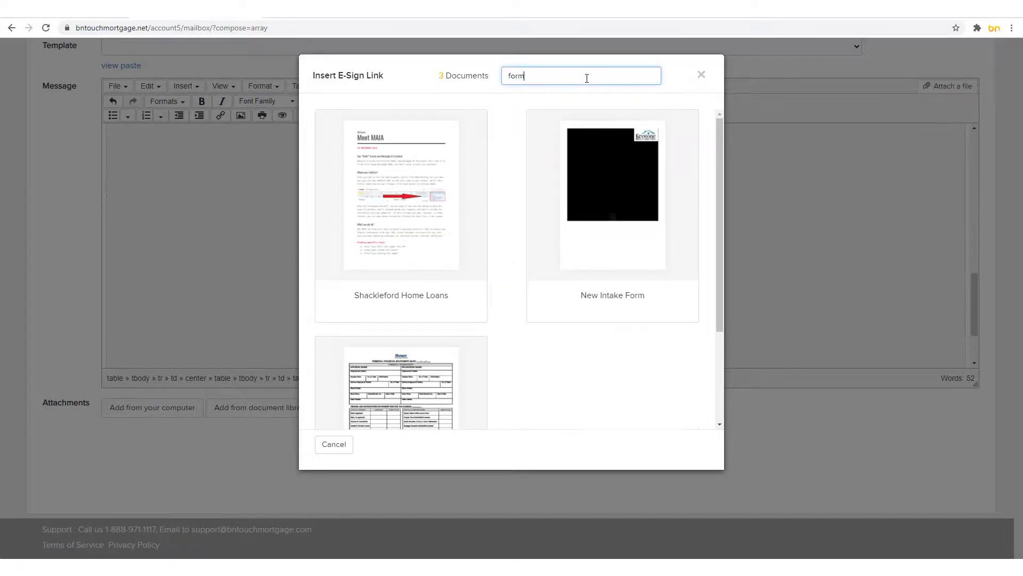
{"action": "mouse_move", "coordinate": [562, 201]}
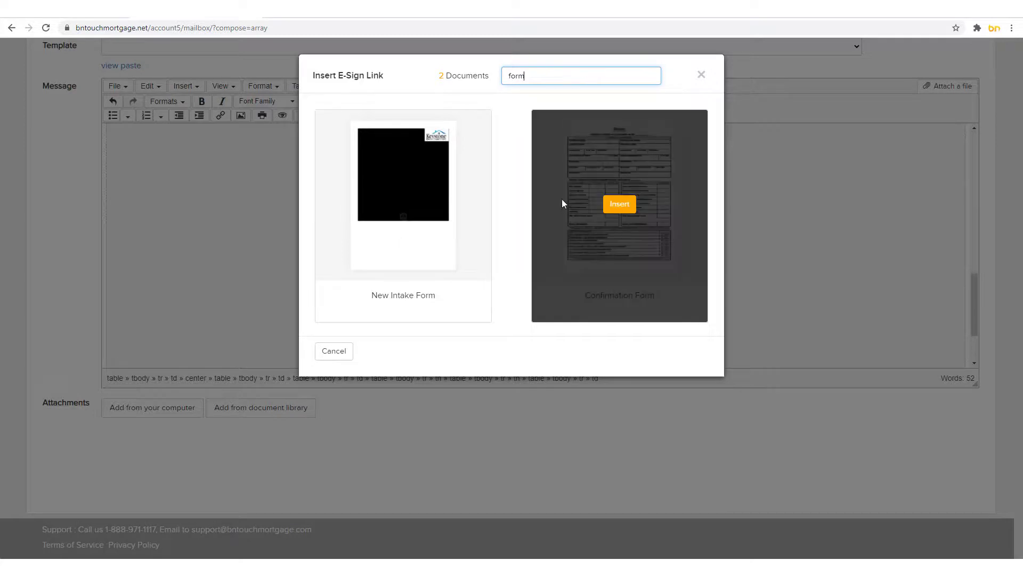
{"action": "left_click", "coordinate": [620, 205]}
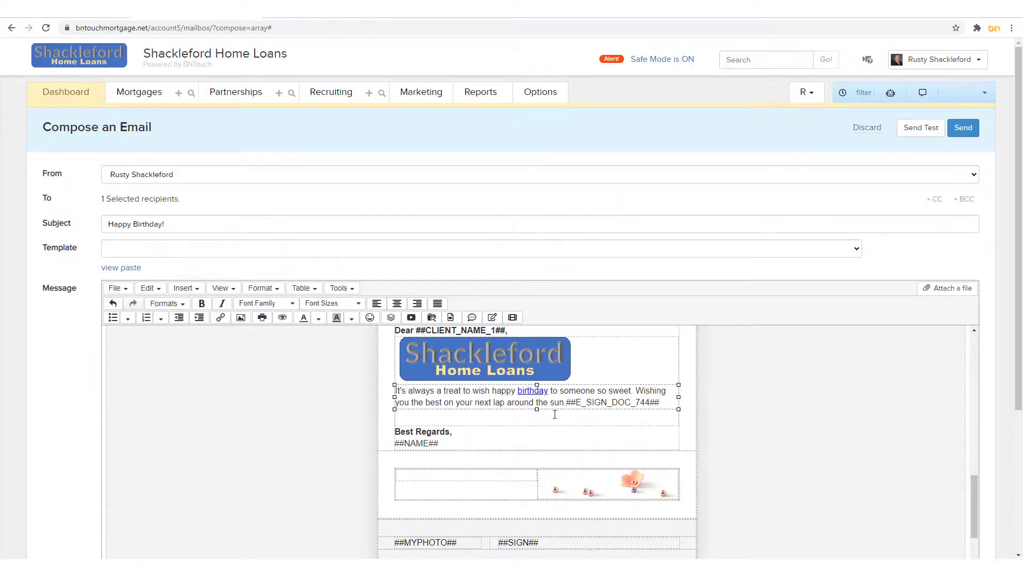
{"action": "left_click_drag", "start_coordinate": [567, 403], "coordinate": [670, 408]}
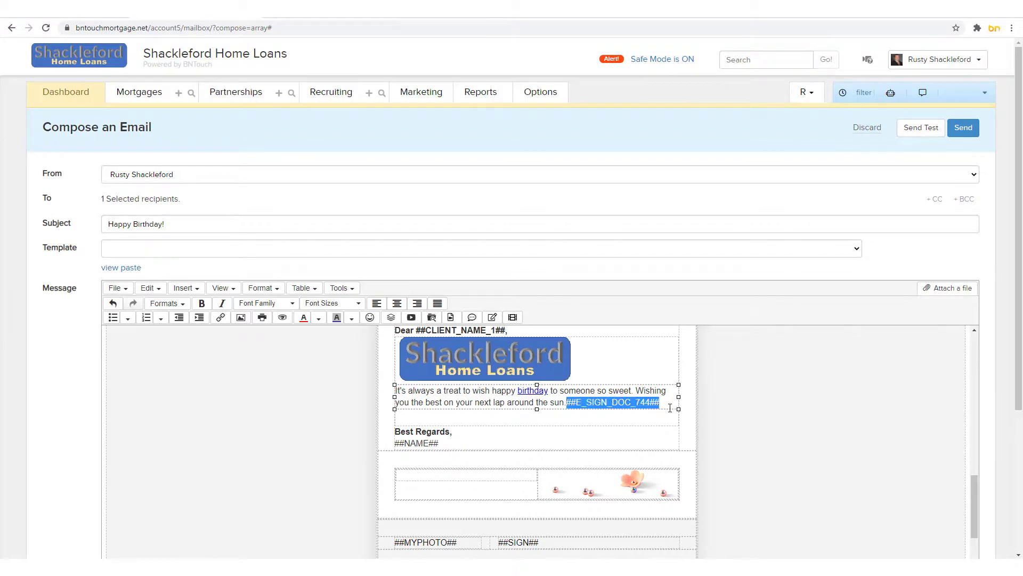
{"action": "left_click", "coordinate": [578, 411]}
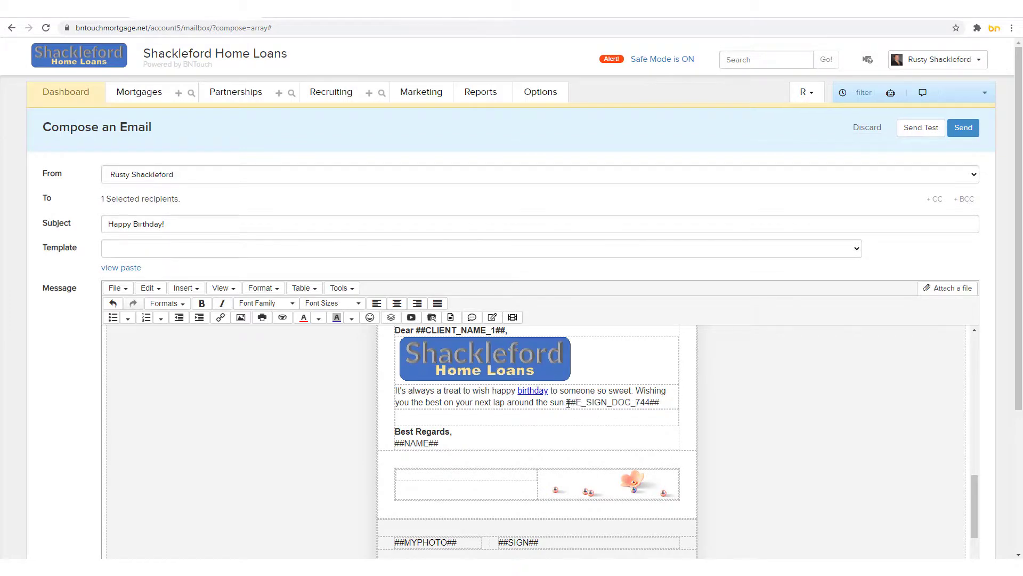
{"action": "key", "text": "Return"}
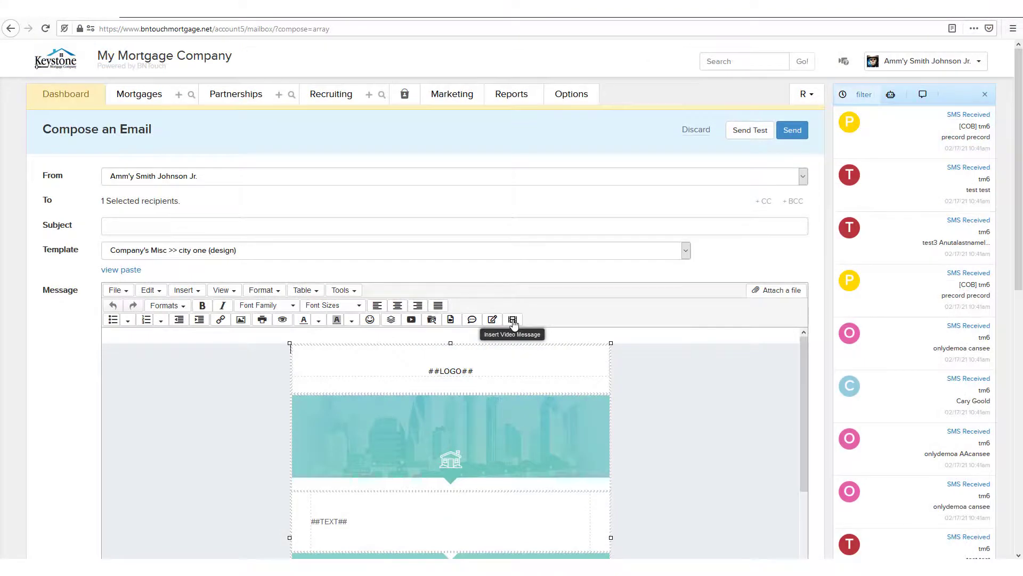
Open Insert Video Message in the city one design email, search the videos for "test" and select a video.
{"action": "left_click", "coordinate": [513, 320]}
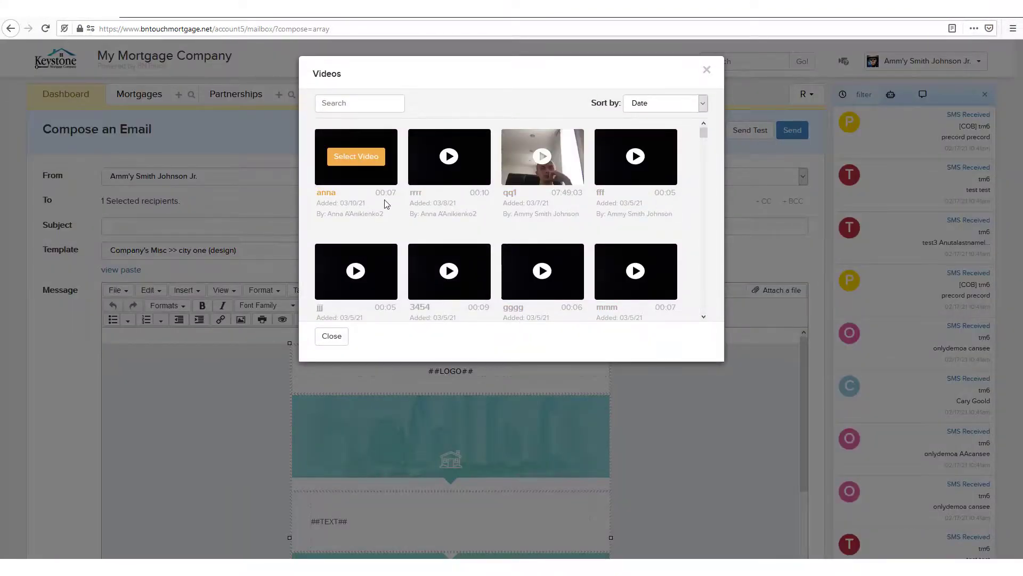
{"action": "mouse_move", "coordinate": [490, 209]}
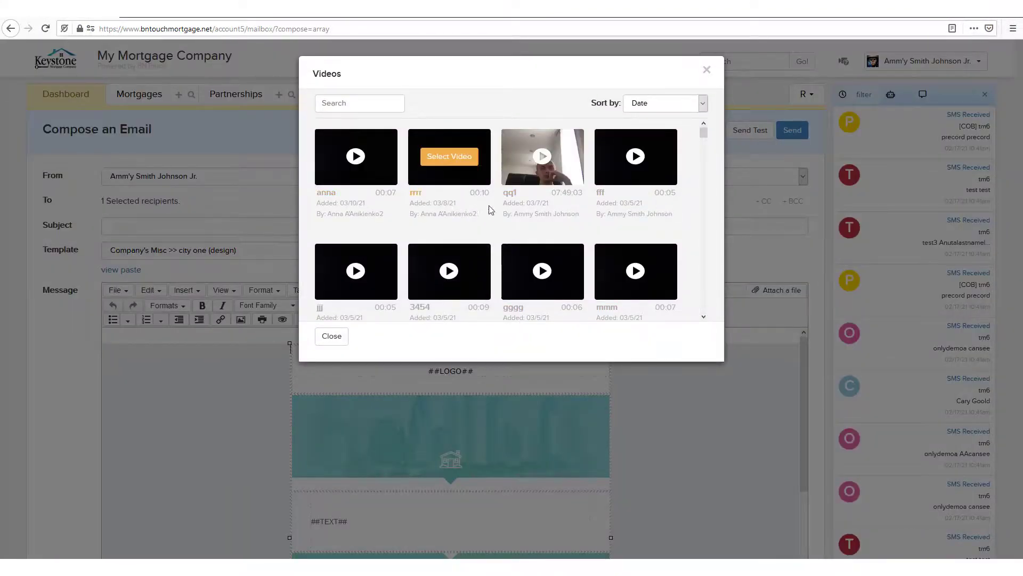
{"action": "left_click", "coordinate": [371, 103]}
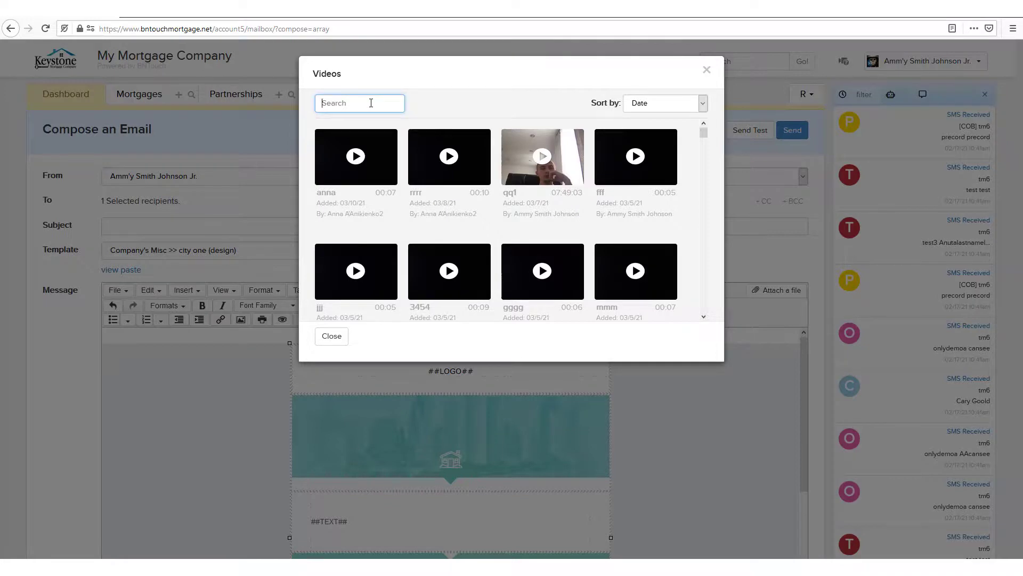
{"action": "type", "text": "test"}
{"action": "left_click", "coordinate": [481, 115]}
{"action": "left_click", "coordinate": [542, 157]}
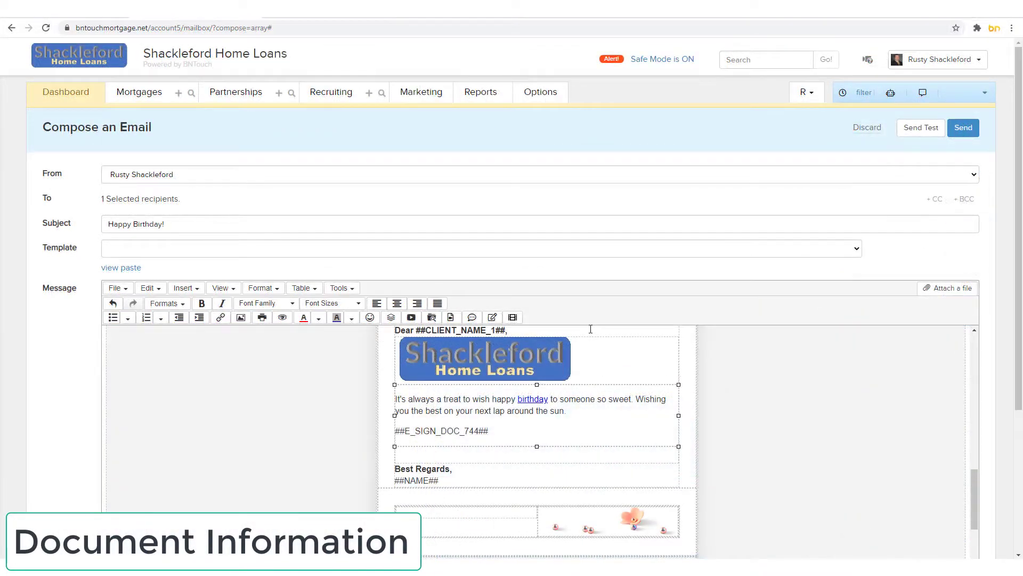
Examine the message's word count and element path, selecting the nested table and the outer tbody element from the path.
{"action": "scroll", "coordinate": [50, 333], "scroll_direction": "down", "scroll_amount": 4}
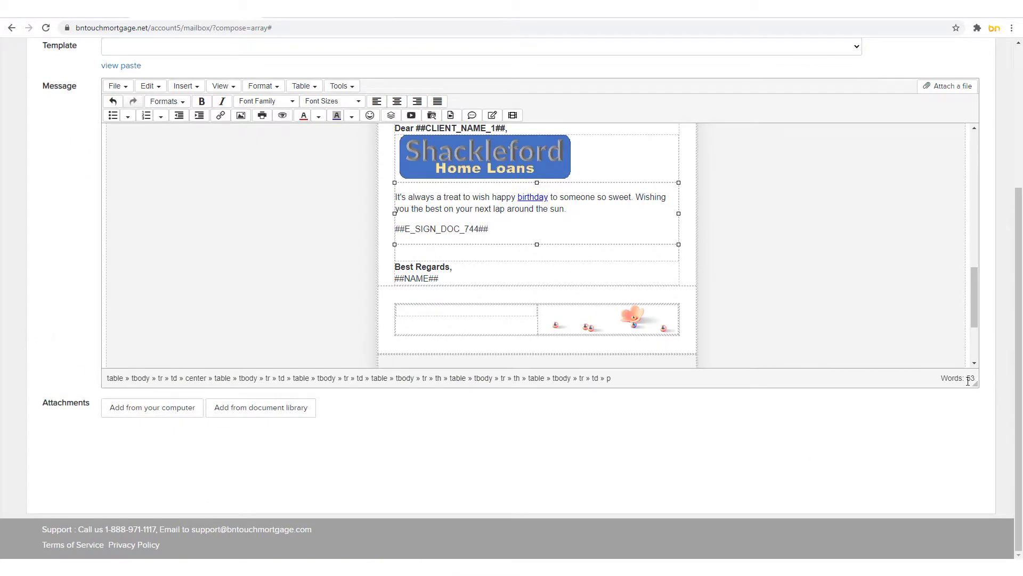
{"action": "left_click_drag", "start_coordinate": [967, 380], "coordinate": [978, 381]}
{"action": "left_click", "coordinate": [994, 384]}
{"action": "left_click", "coordinate": [300, 379]}
{"action": "left_click", "coordinate": [140, 378]}
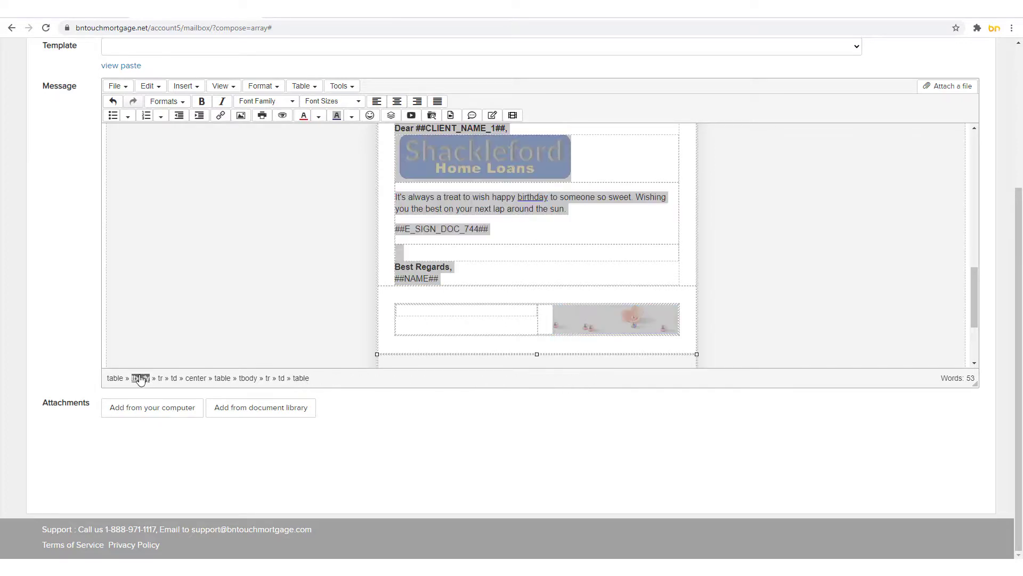
{"action": "scroll", "coordinate": [550, 270], "scroll_direction": "up", "scroll_amount": 8}
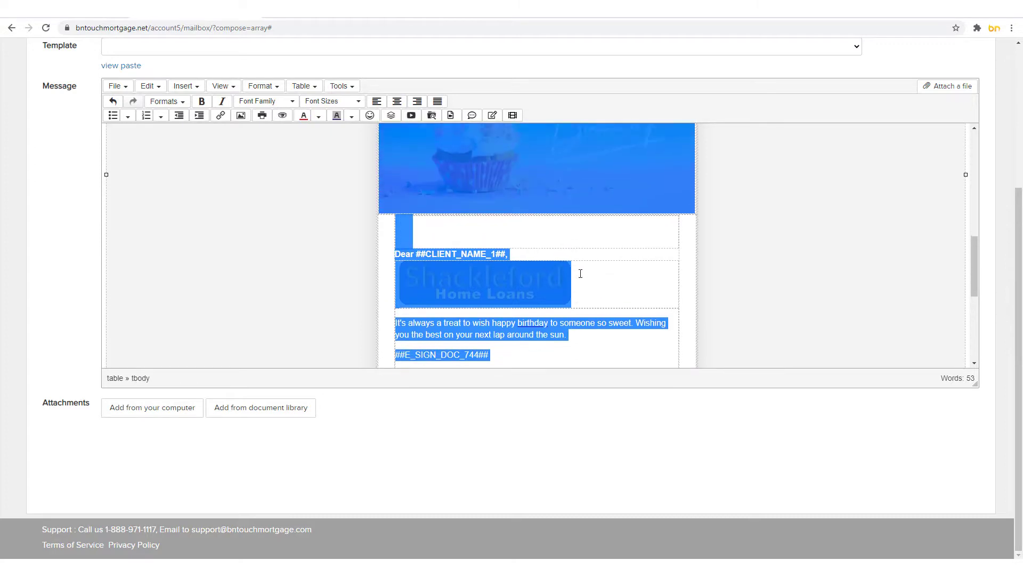
{"action": "left_click", "coordinate": [740, 301]}
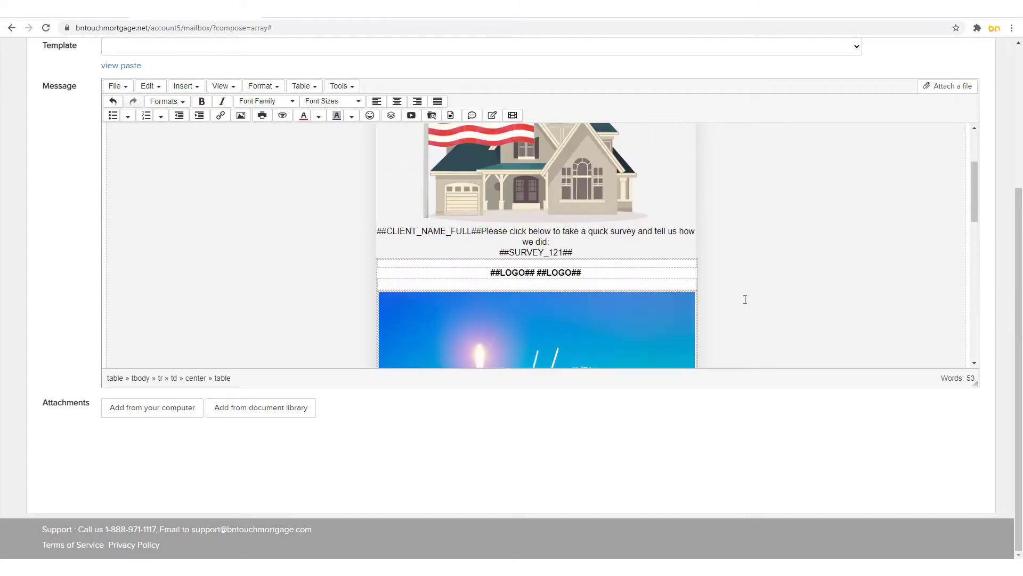
{"action": "left_click", "coordinate": [618, 246]}
Attach the house3 image from the computer's Example Materials folder to the email.
{"action": "left_click", "coordinate": [967, 87]}
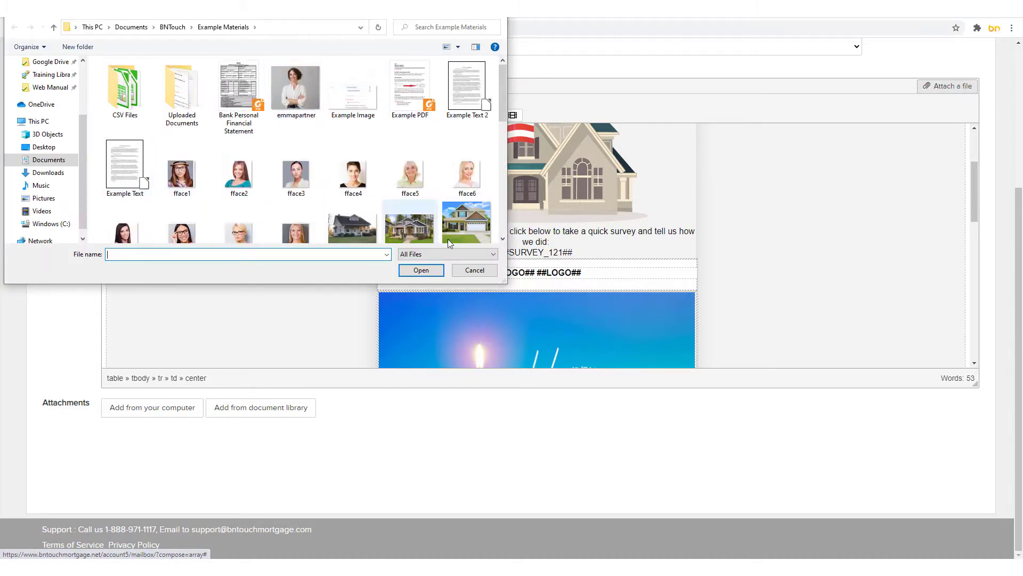
{"action": "scroll", "coordinate": [475, 234], "scroll_direction": "down", "scroll_amount": 3}
{"action": "scroll", "coordinate": [475, 214], "scroll_direction": "up", "scroll_amount": 1}
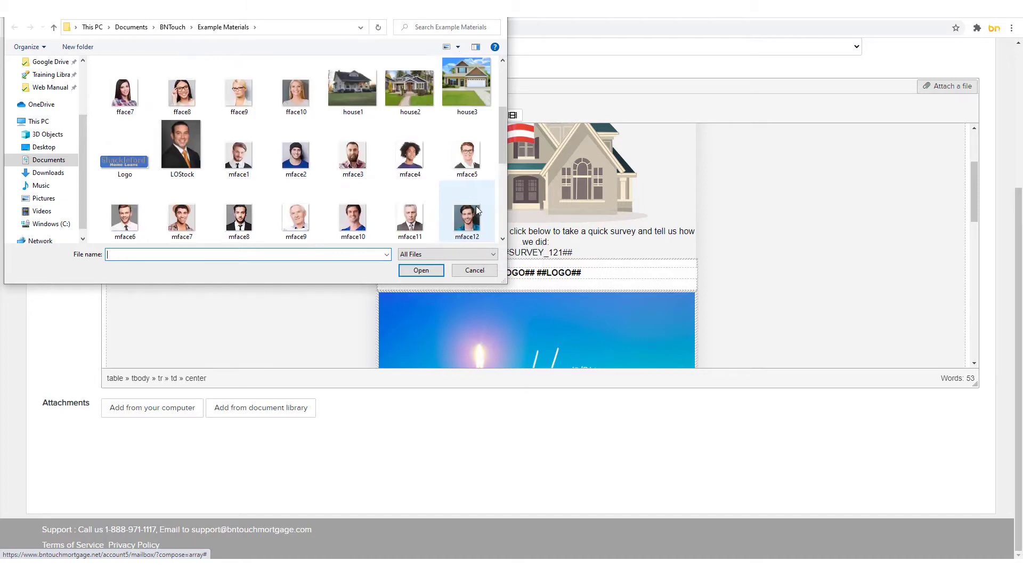
{"action": "scroll", "coordinate": [475, 206], "scroll_direction": "up", "scroll_amount": 1}
{"action": "left_click", "coordinate": [477, 150]}
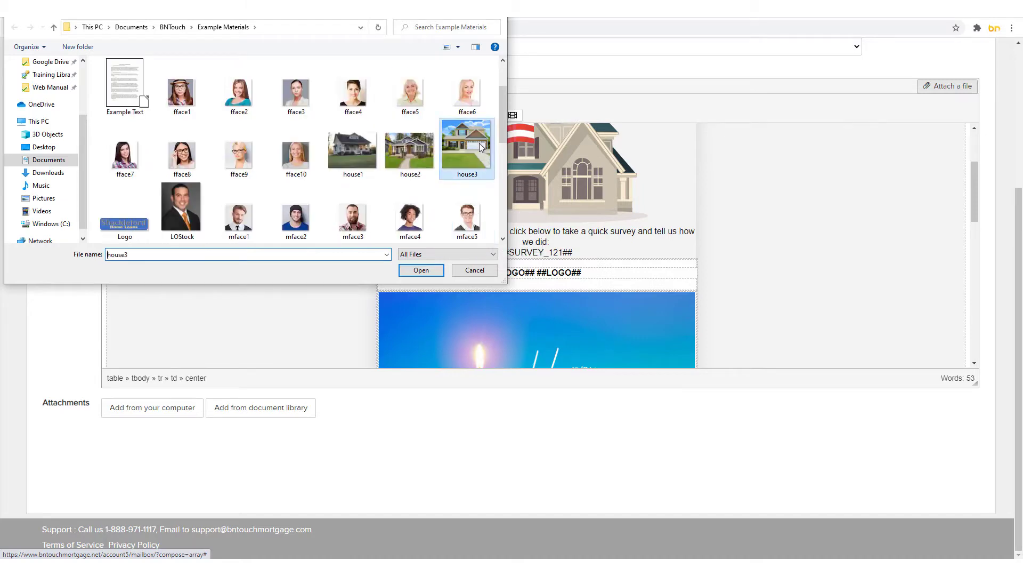
{"action": "left_click", "coordinate": [421, 270]}
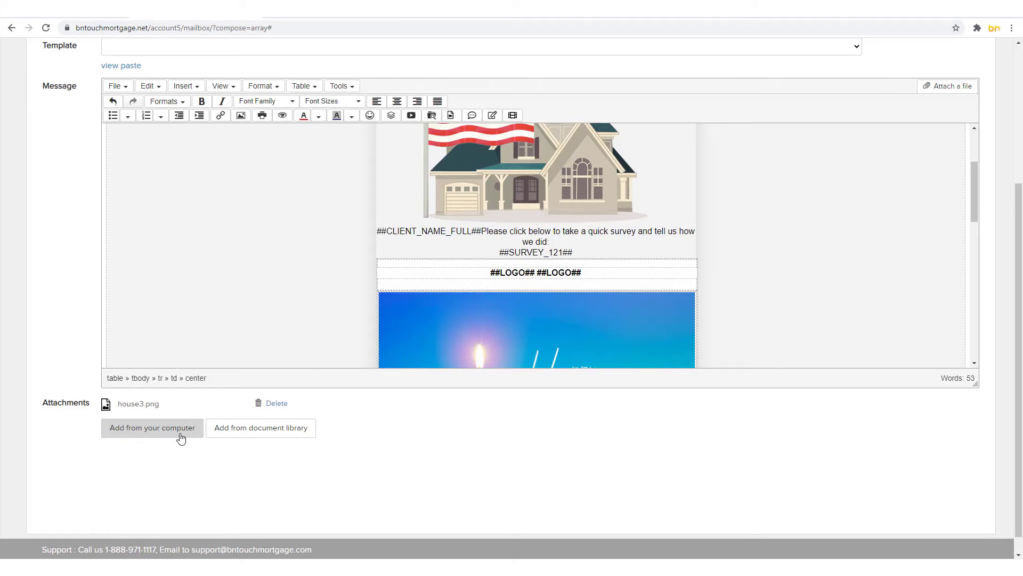
Choose the Final Approval Purchase and Final Approval Refinance documents from the BNTouch section of the document library as attachments.
{"action": "left_click", "coordinate": [271, 429]}
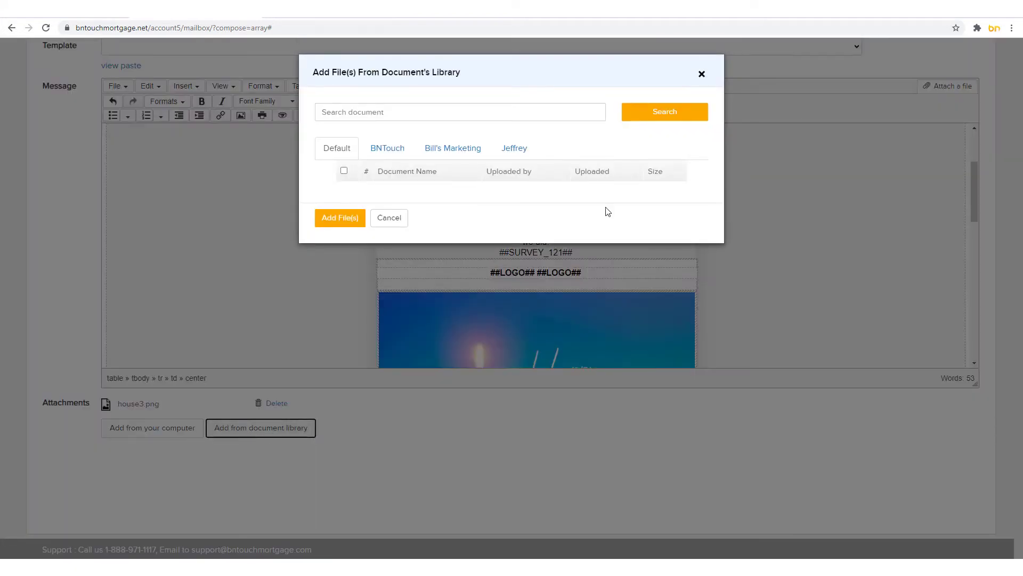
{"action": "left_click", "coordinate": [398, 152]}
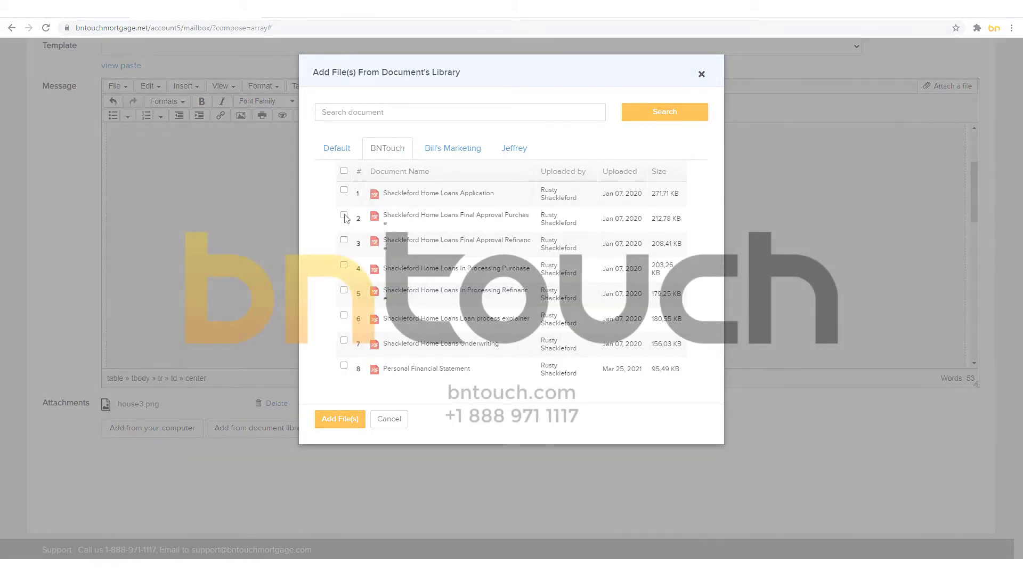
{"action": "left_click", "coordinate": [344, 215]}
{"action": "left_click", "coordinate": [344, 240]}
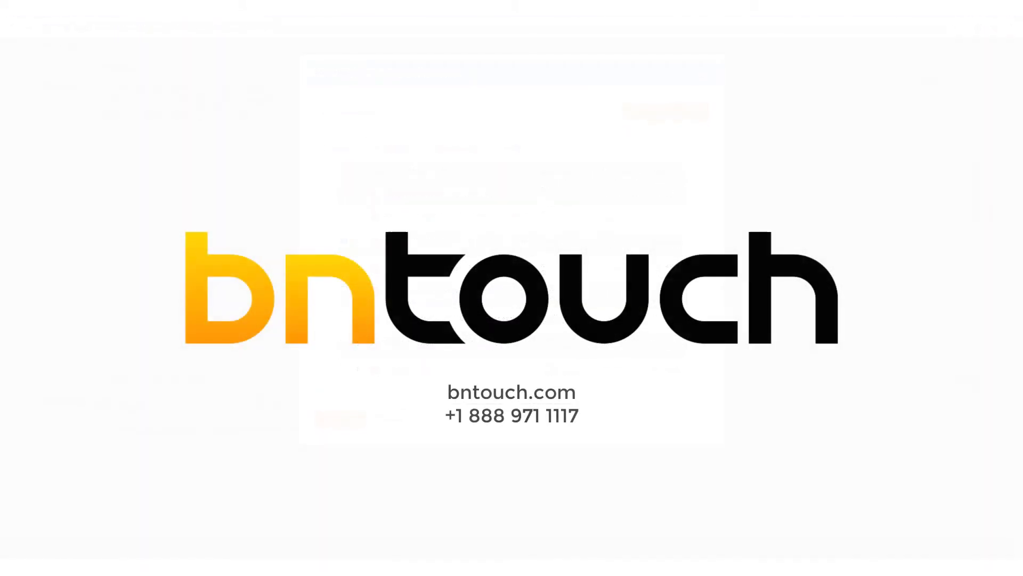